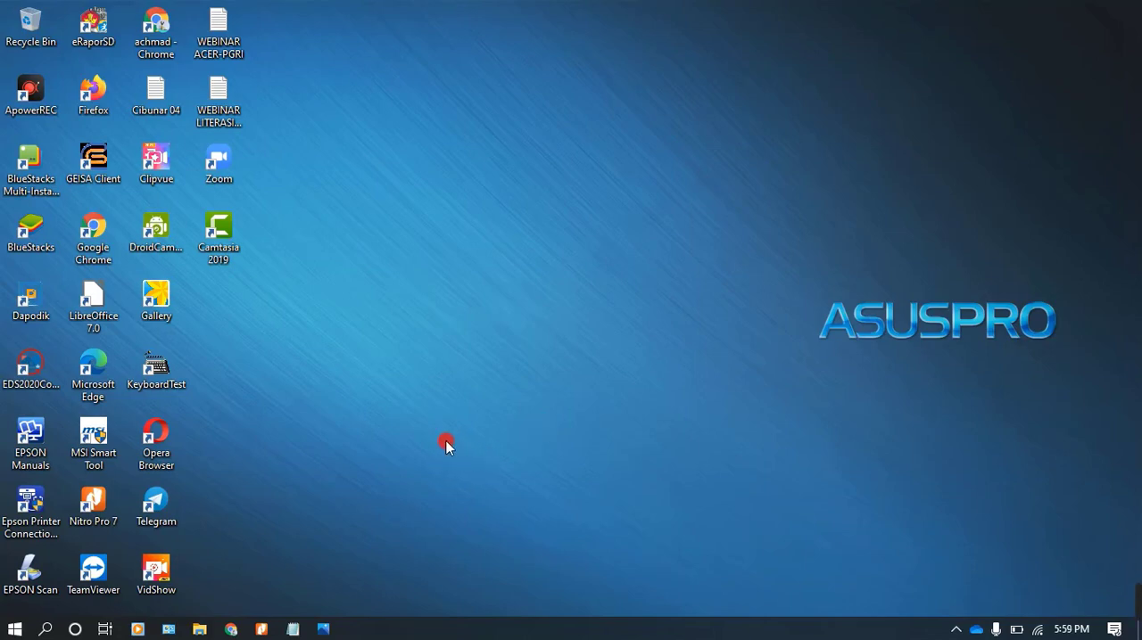
Switch to Chrome and fill in the Jelita login with the employee's saved NIP and password
{"action": "left_click", "coordinate": [230, 624]}
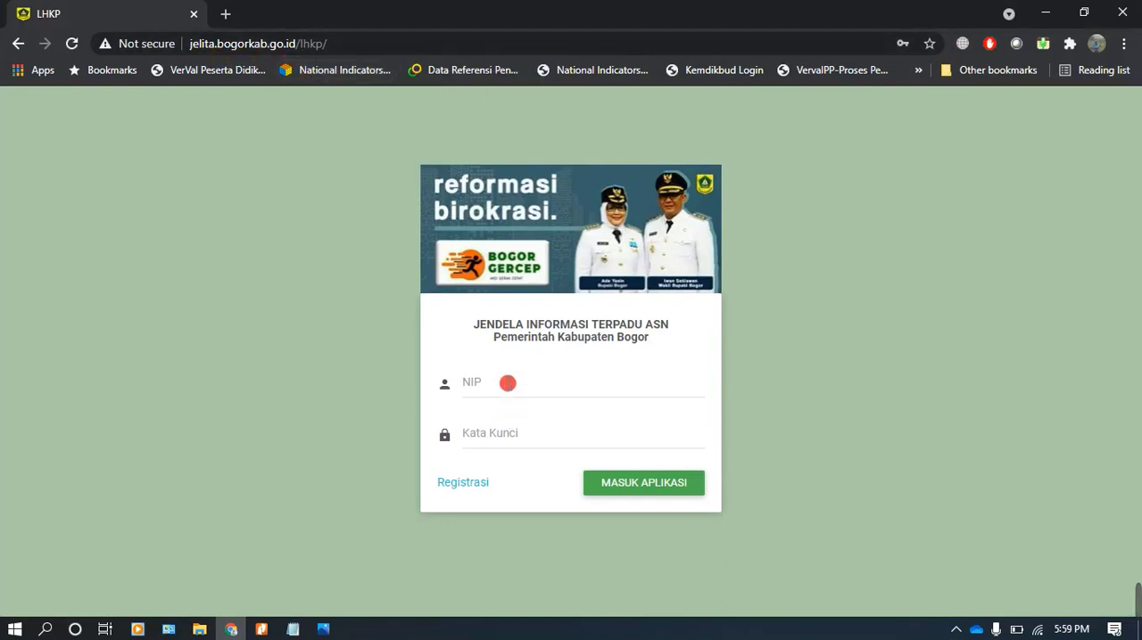
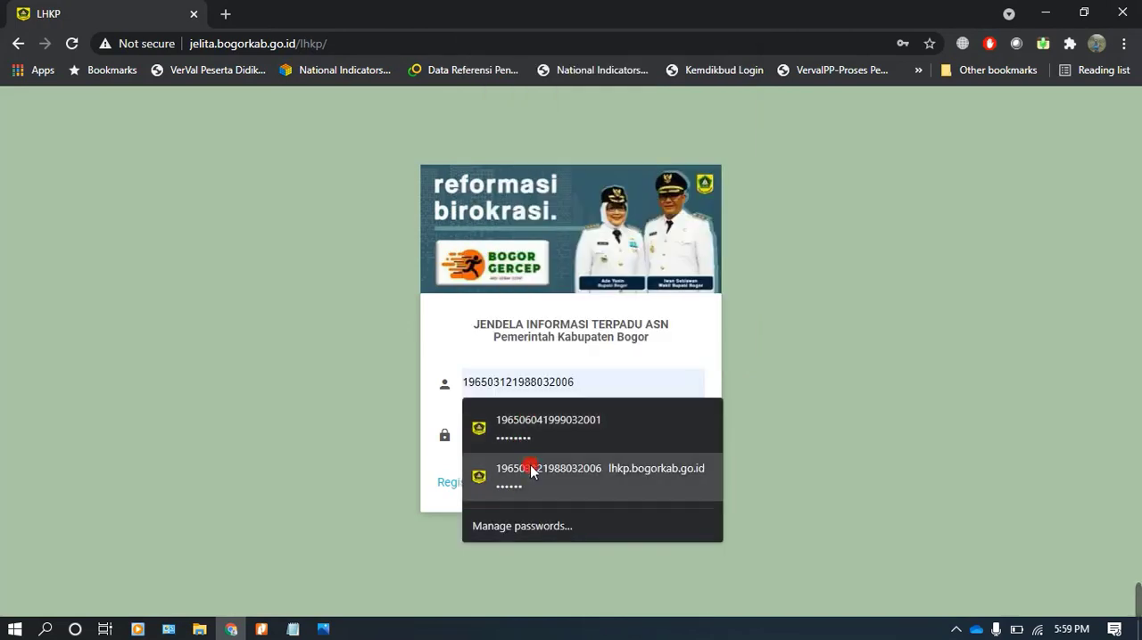
{"action": "left_click", "coordinate": [535, 473]}
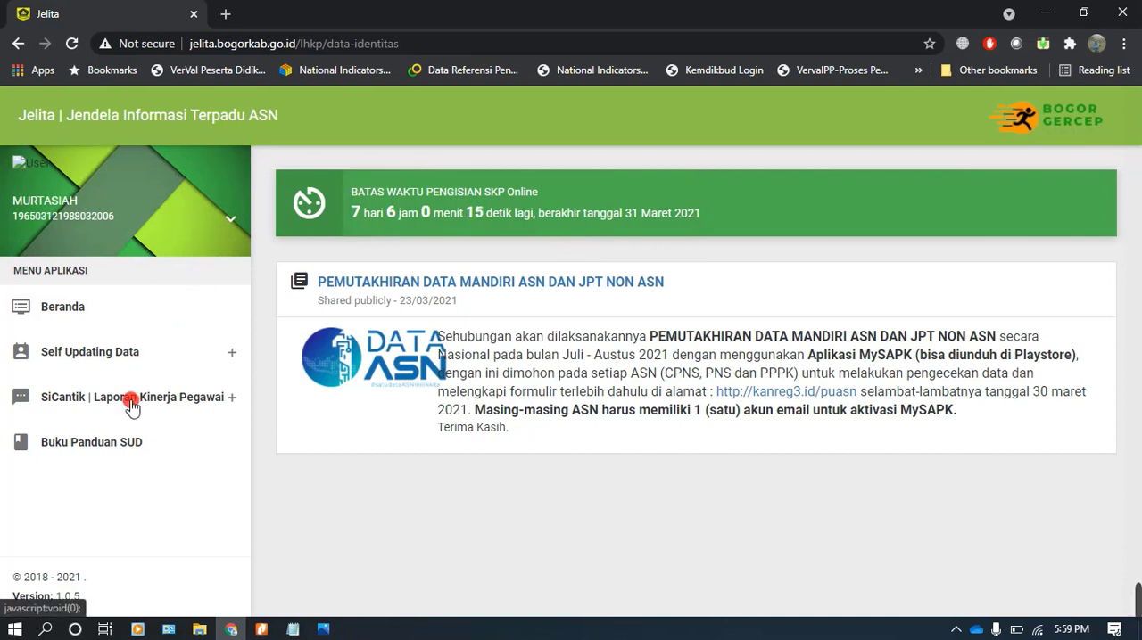
Open the Sasaran Kinerja Pegawai | SKP page under SiCantik and start adding a new SKP period
{"action": "left_click", "coordinate": [131, 403]}
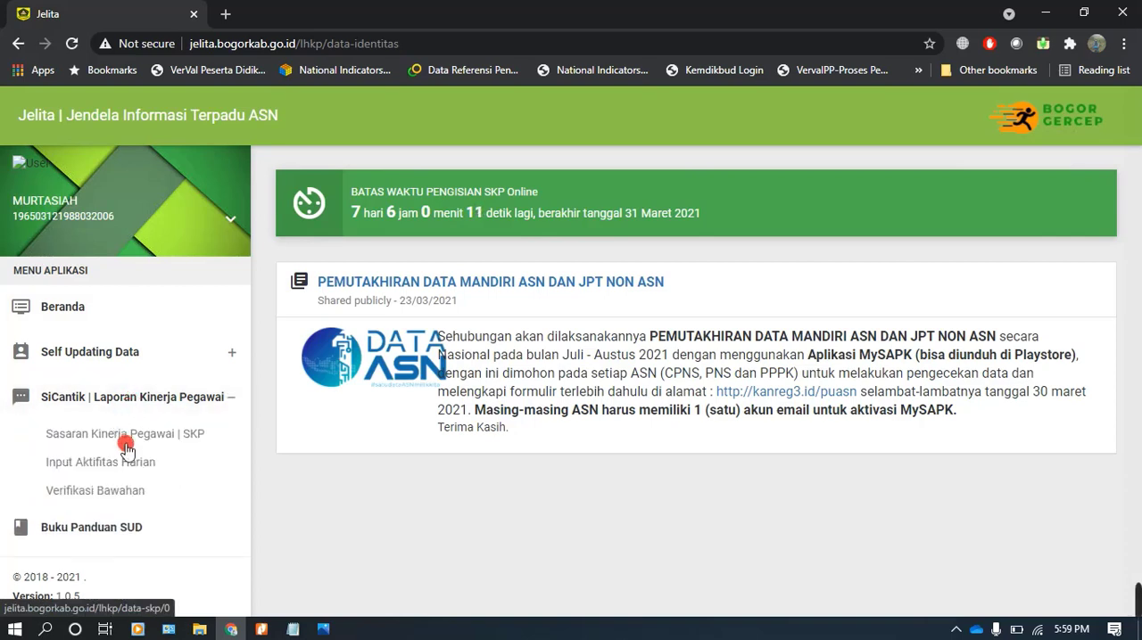
{"action": "left_click", "coordinate": [127, 436]}
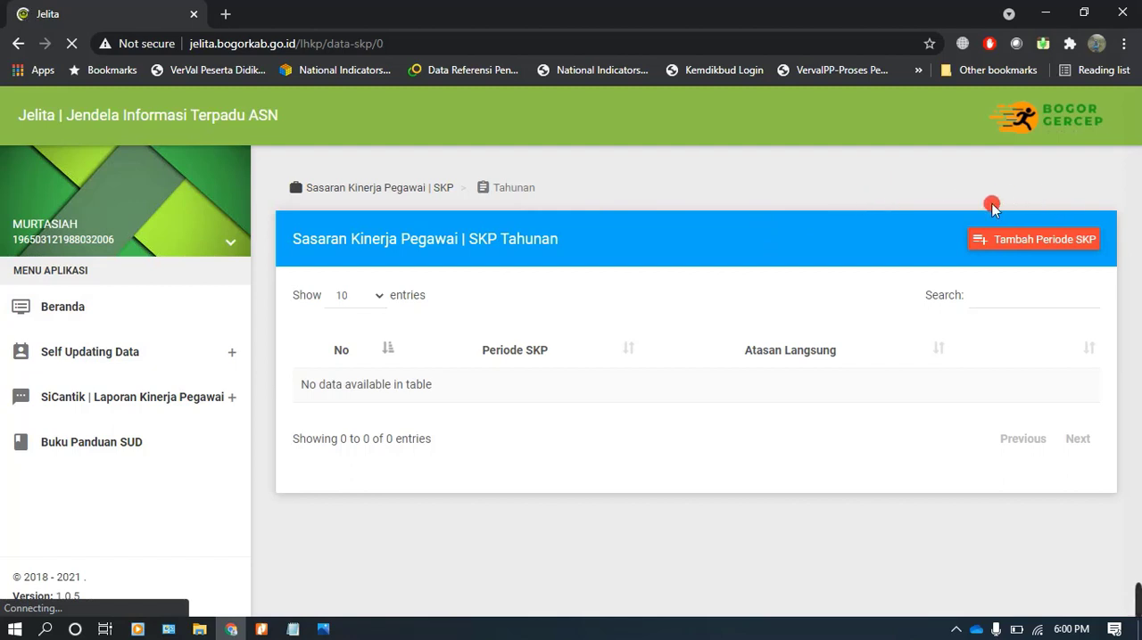
{"action": "left_click", "coordinate": [1059, 240]}
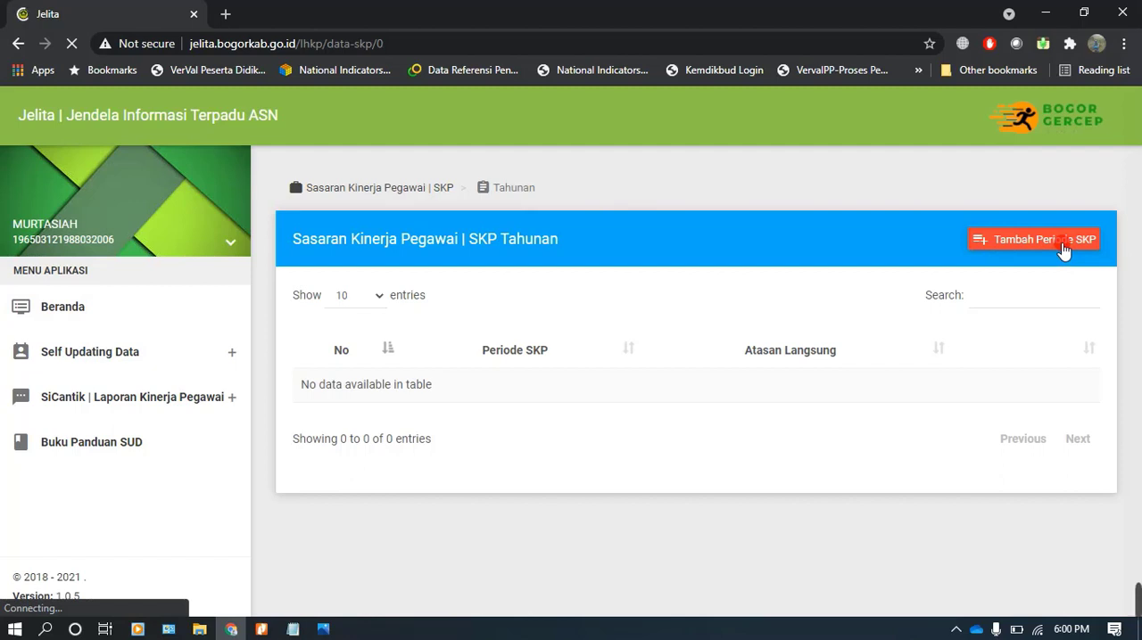
{"action": "left_click", "coordinate": [1061, 244]}
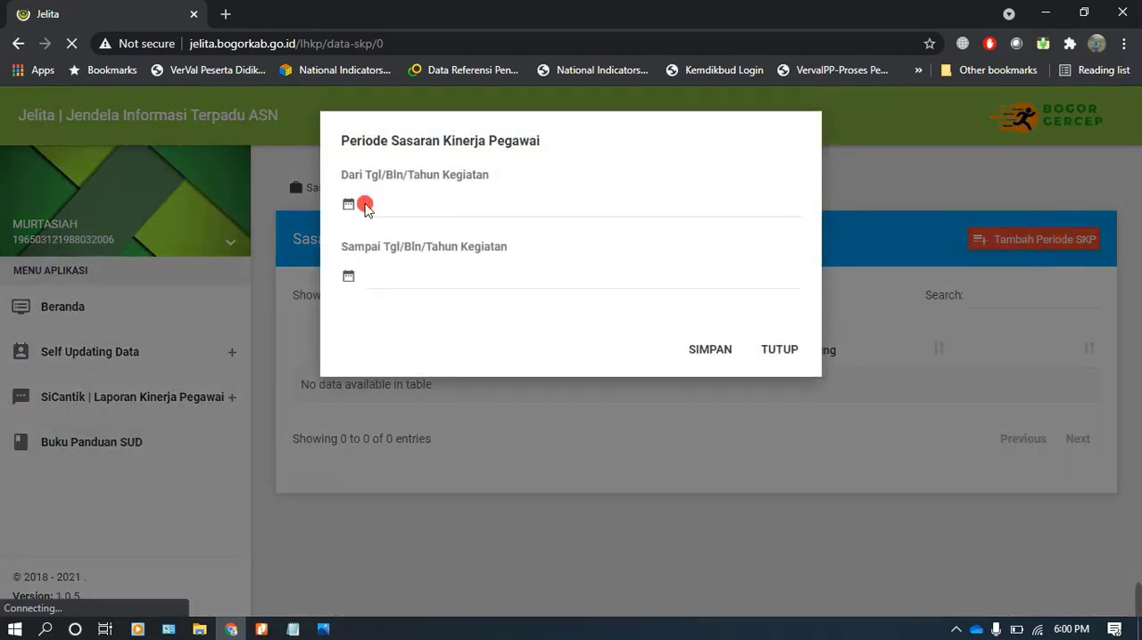
Set the SKP period from 04-01-2021 to 31-12-2021 and save it
{"action": "left_click", "coordinate": [364, 206]}
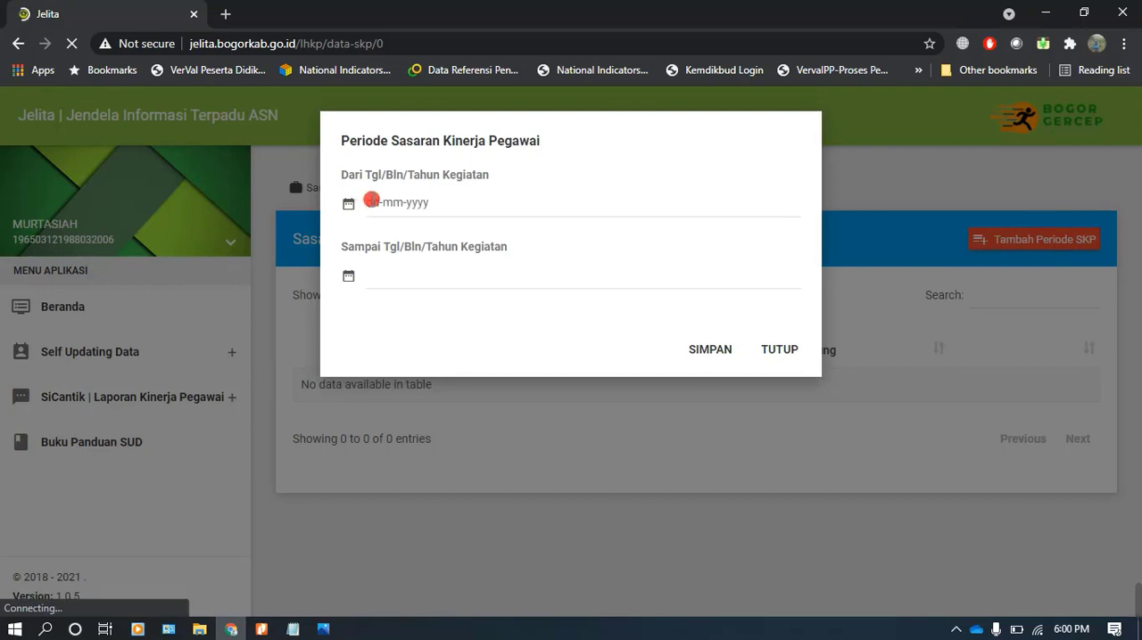
{"action": "left_click", "coordinate": [372, 203]}
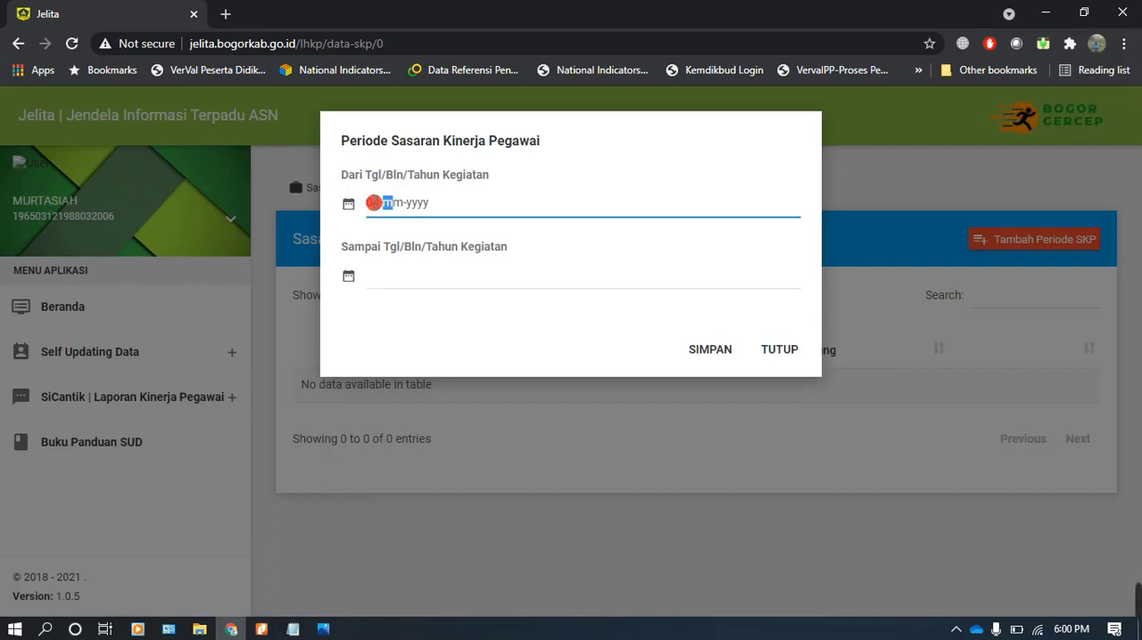
{"action": "type", "text": "01-01-2021"}
{"action": "key", "text": "Tab"}
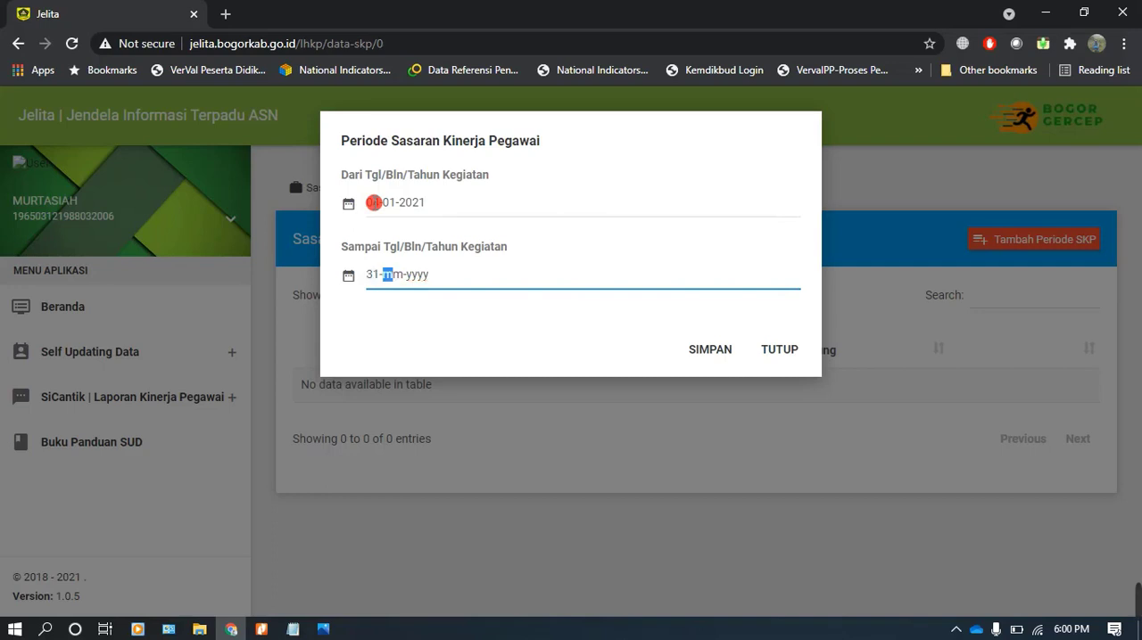
{"action": "type", "text": "31-12-2021"}
{"action": "left_click", "coordinate": [717, 351]}
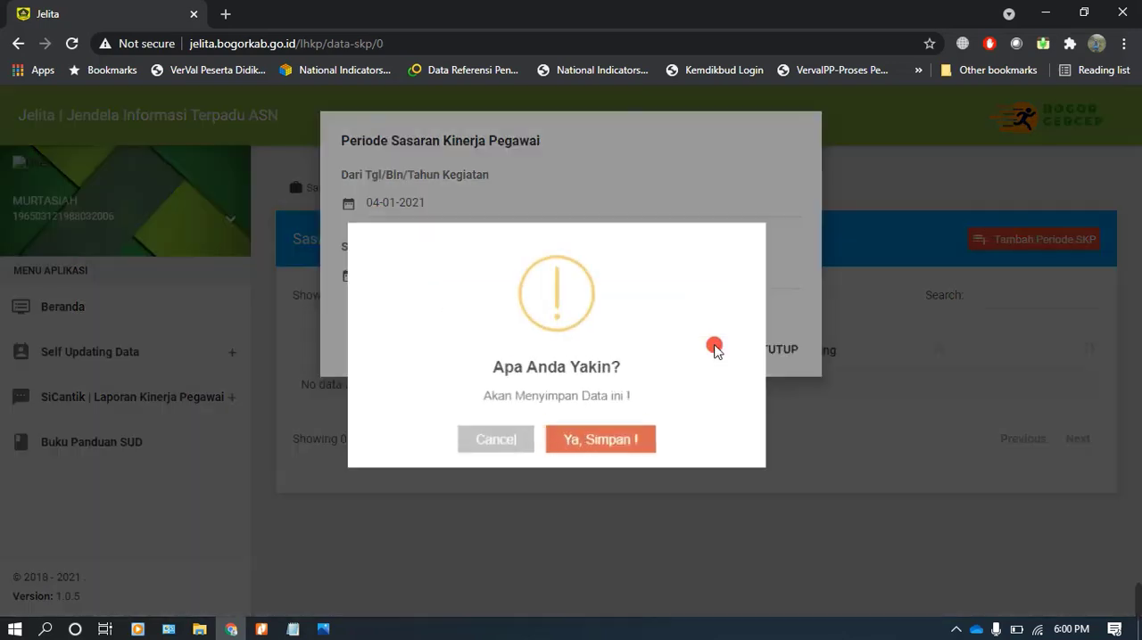
{"action": "left_click", "coordinate": [602, 435]}
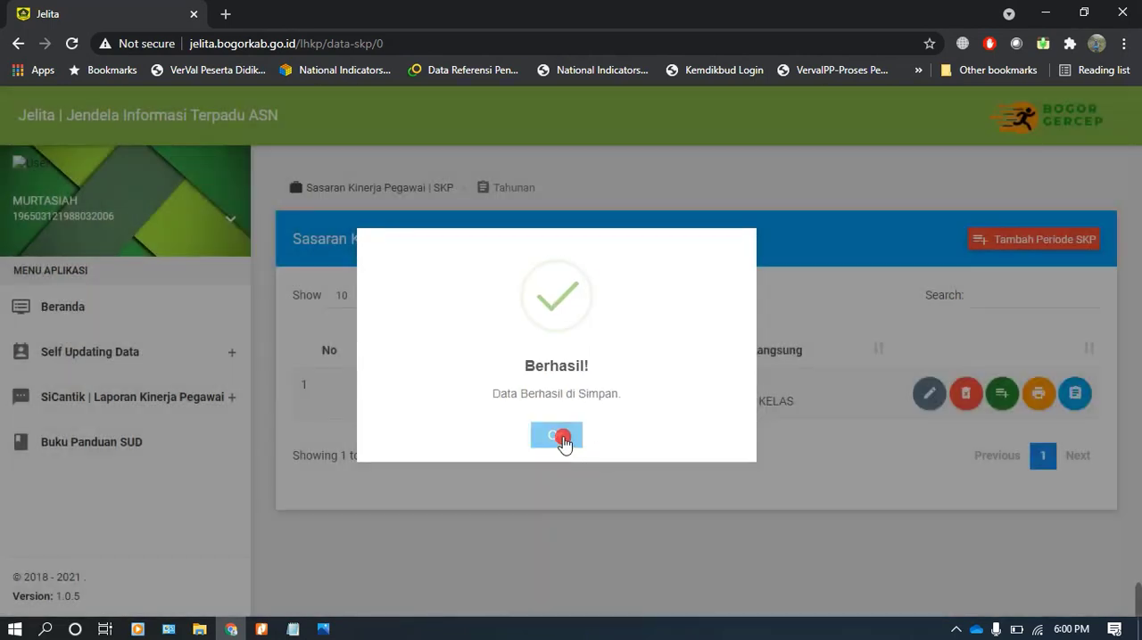
{"action": "left_click", "coordinate": [559, 437]}
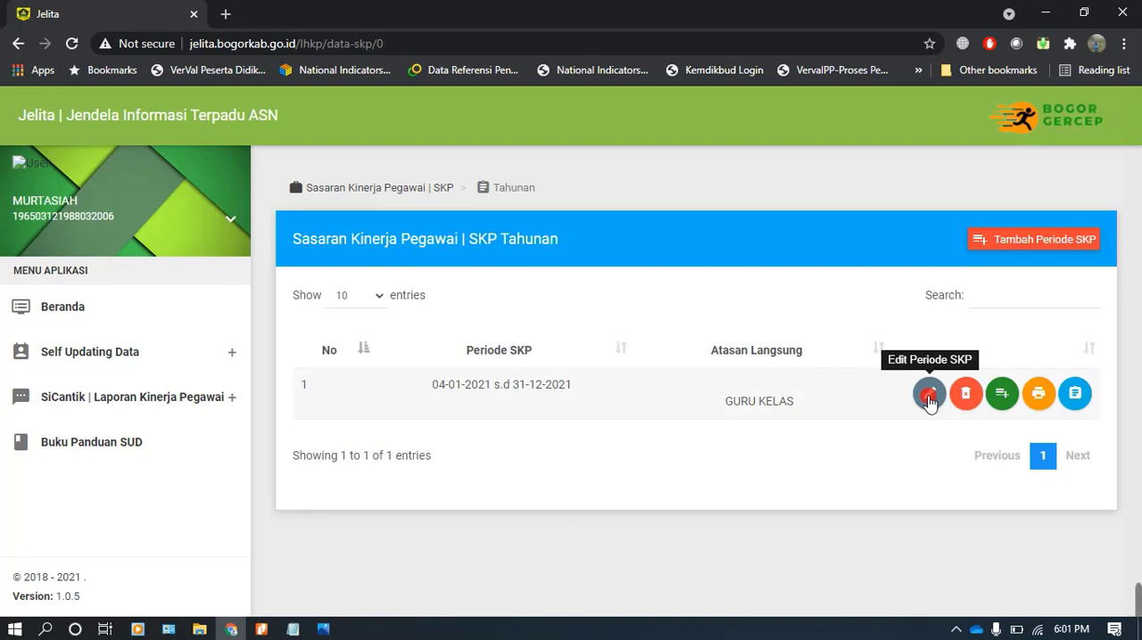
Edit the saved SKP period and copy the direct supervisor's NIP from Notepad into NIP Atasan Langsung
{"action": "left_click", "coordinate": [928, 398]}
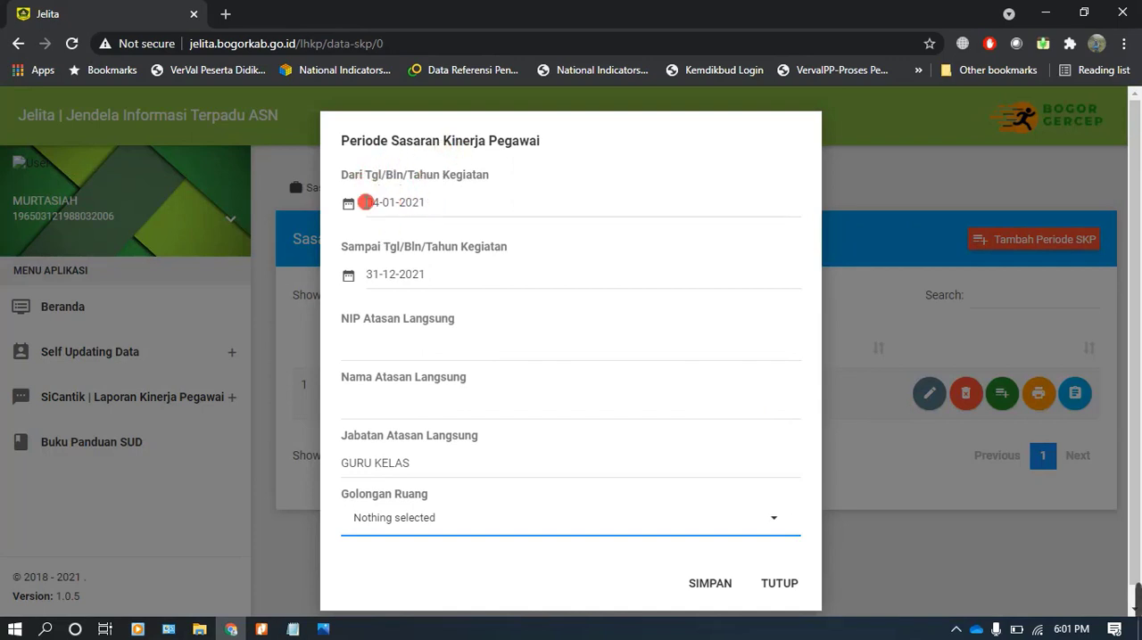
{"action": "scroll", "coordinate": [415, 301], "scroll_direction": "down", "scroll_amount": 1}
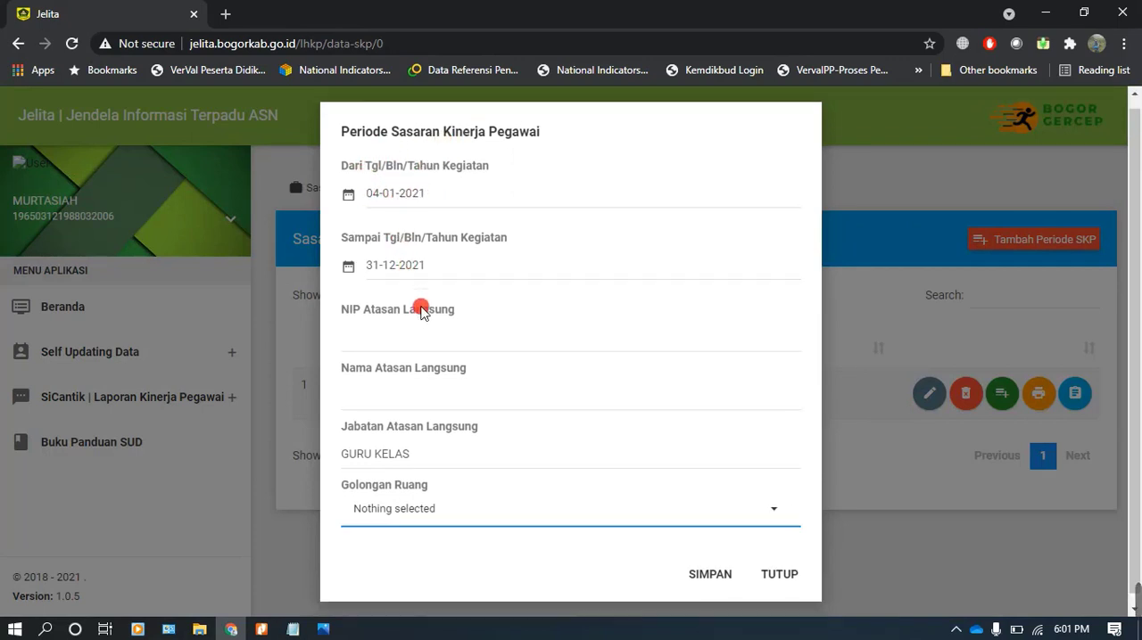
{"action": "left_click", "coordinate": [300, 631]}
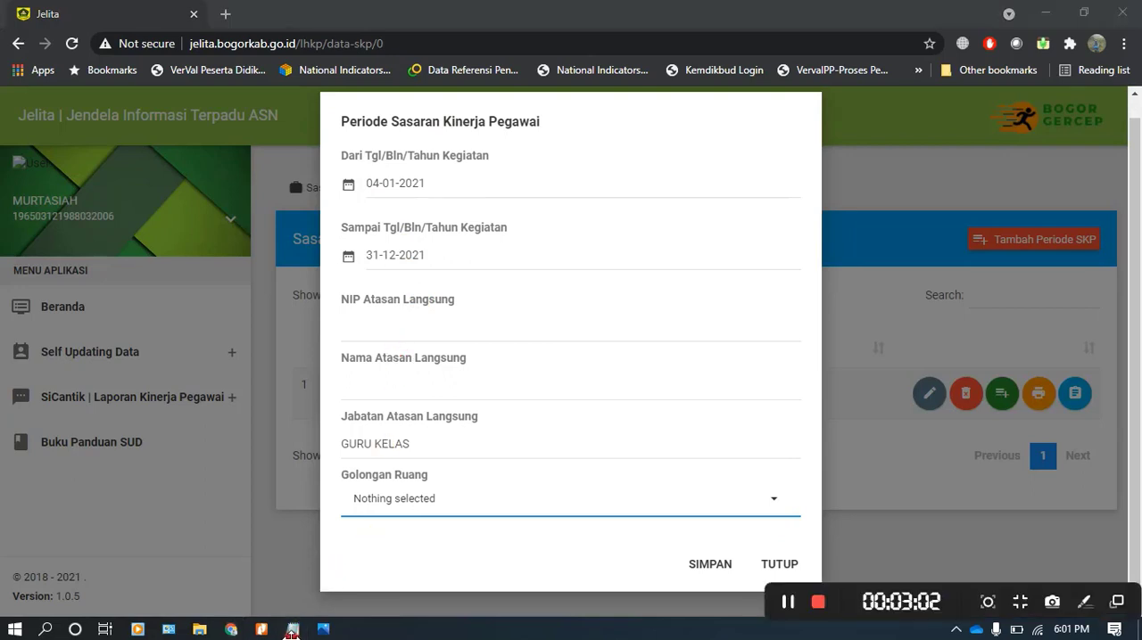
{"action": "left_click", "coordinate": [294, 629]}
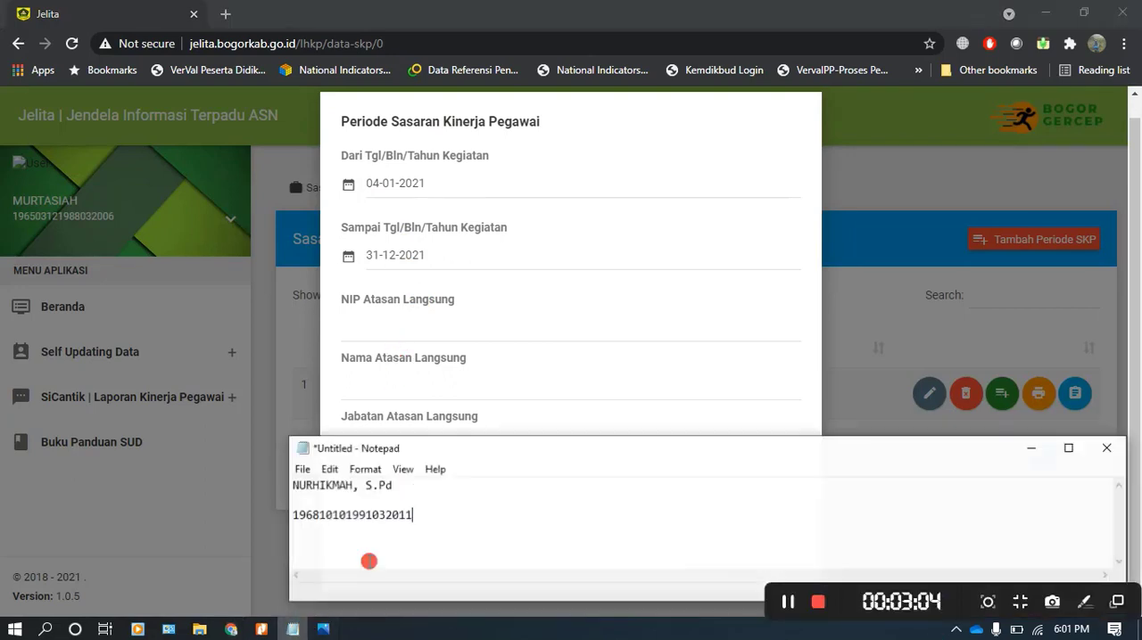
{"action": "left_click_drag", "start_coordinate": [429, 513], "coordinate": [303, 514]}
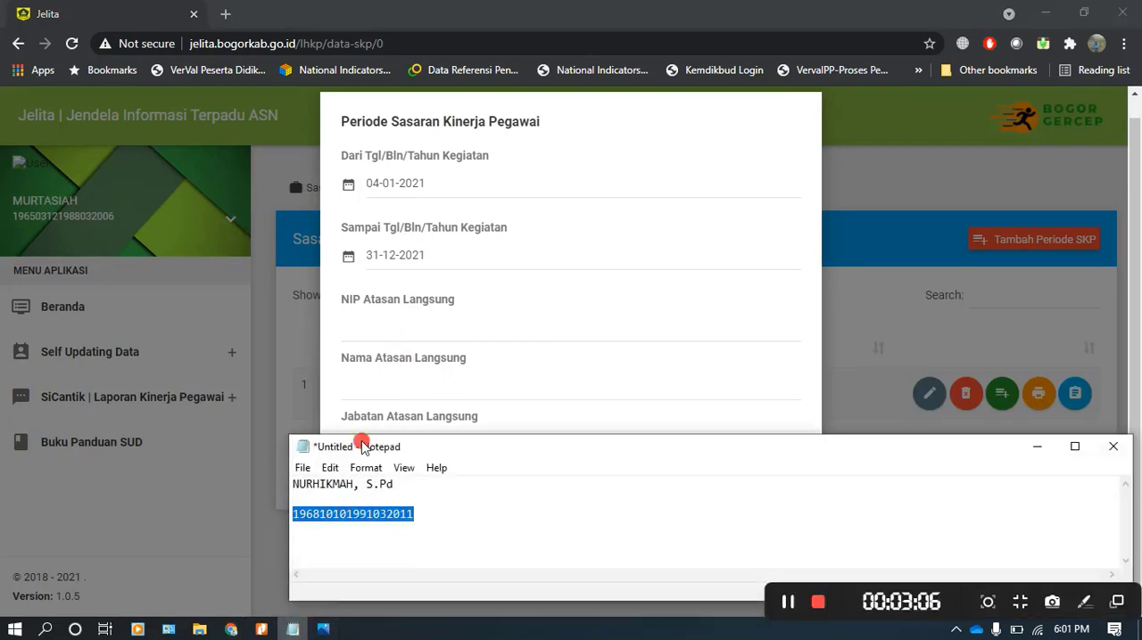
{"action": "left_click", "coordinate": [414, 325]}
{"action": "key", "text": "ctrl+v"}
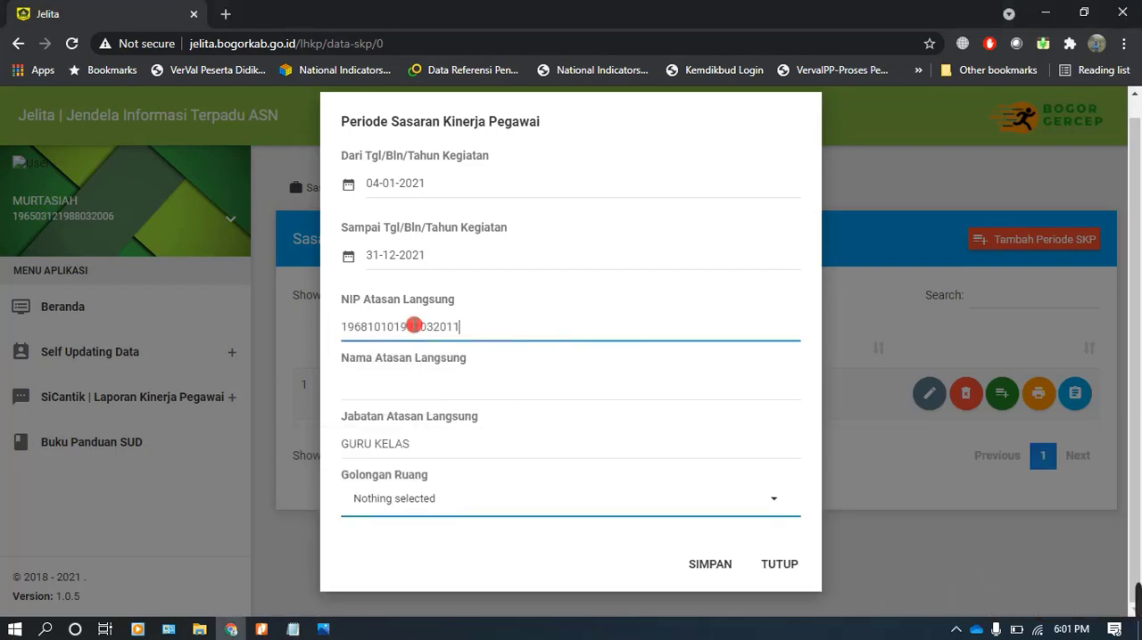
Copy the direct supervisor's name from Notepad into Nama Atasan Langsung
{"action": "left_click", "coordinate": [294, 629]}
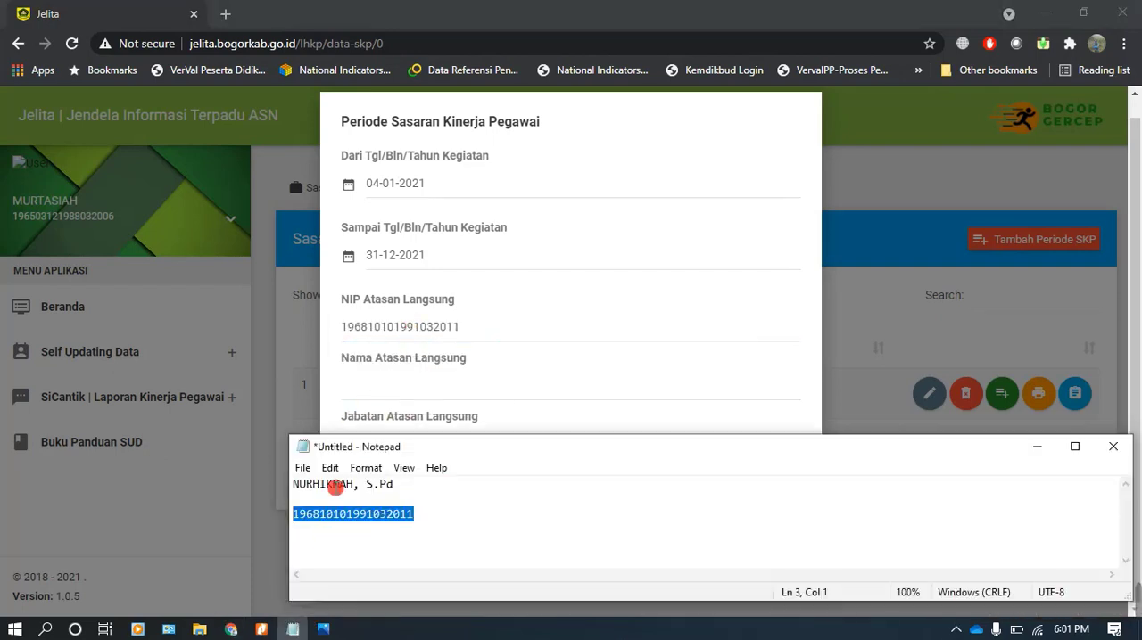
{"action": "left_click", "coordinate": [304, 496]}
{"action": "left_click_drag", "start_coordinate": [303, 496], "coordinate": [292, 490]}
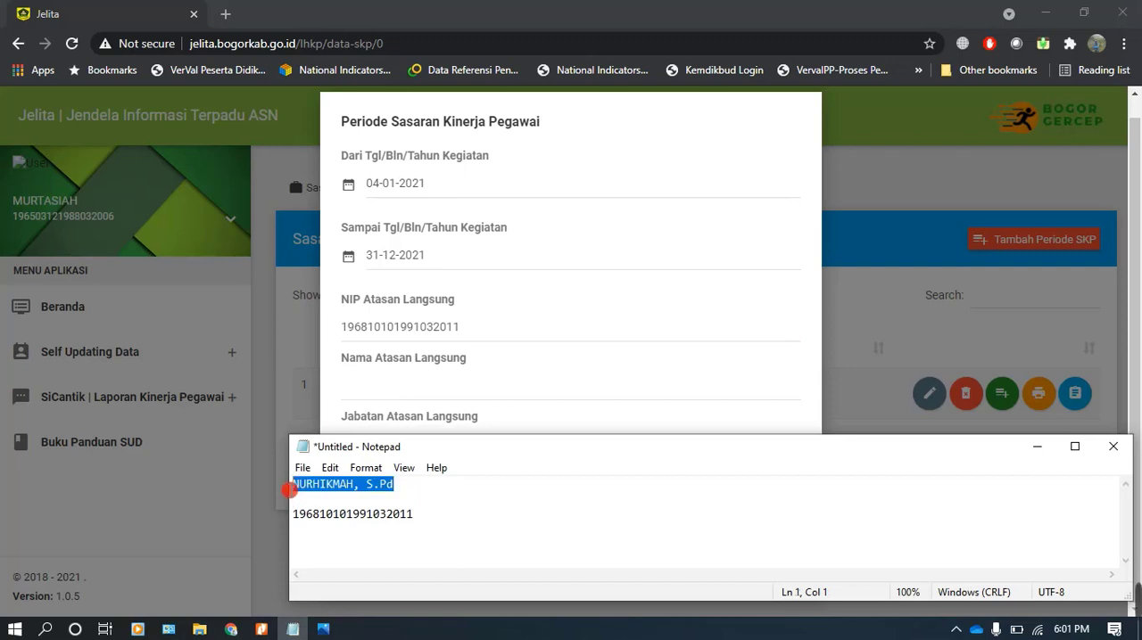
{"action": "key", "text": "ctrl+c"}
{"action": "left_click", "coordinate": [400, 385]}
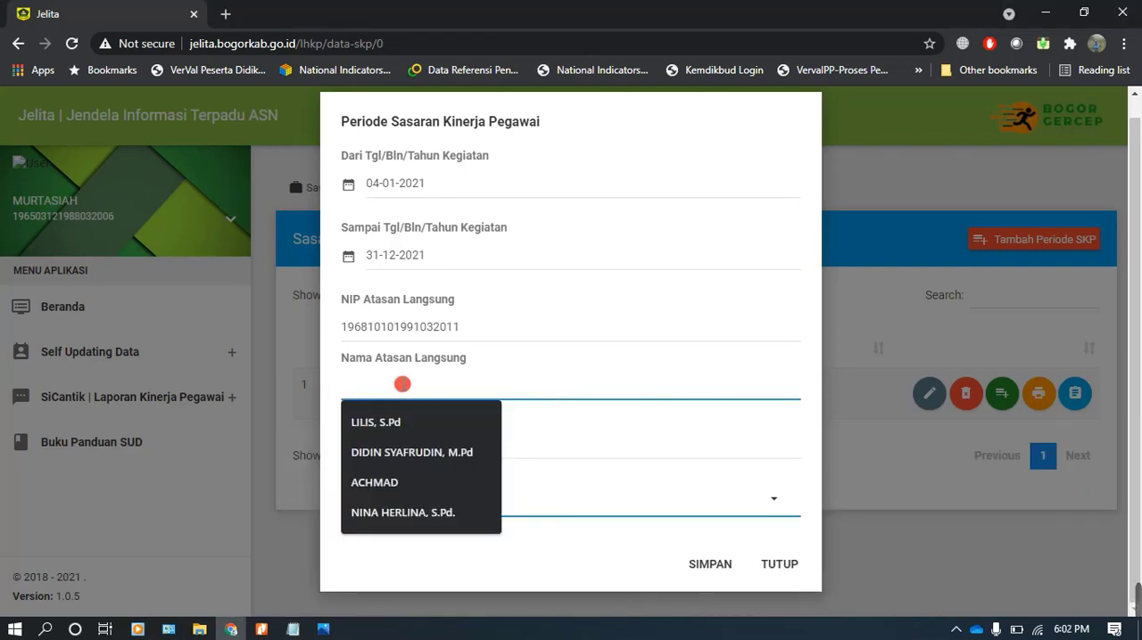
{"action": "key", "text": "ctrl+v"}
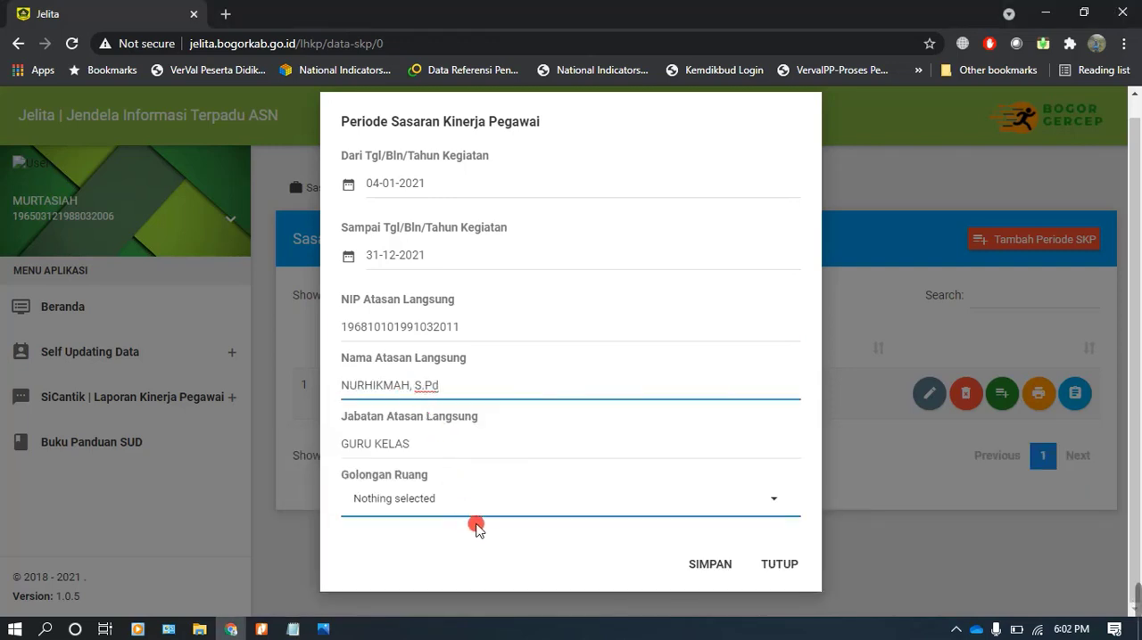
Set the supervisor's position to KEPALA SEKOLAH and Golongan Ruang to IV/b, and save the period
{"action": "left_click_drag", "start_coordinate": [431, 439], "coordinate": [330, 455]}
{"action": "type", "text": "KOLAH"}
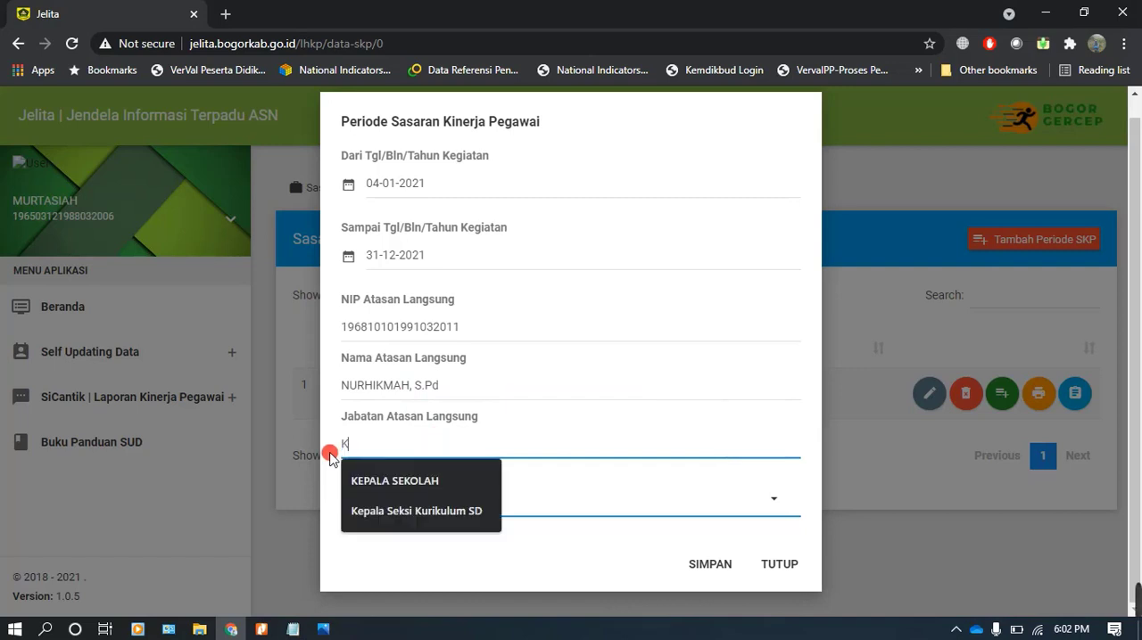
{"action": "left_click", "coordinate": [395, 477]}
{"action": "left_click", "coordinate": [487, 499]}
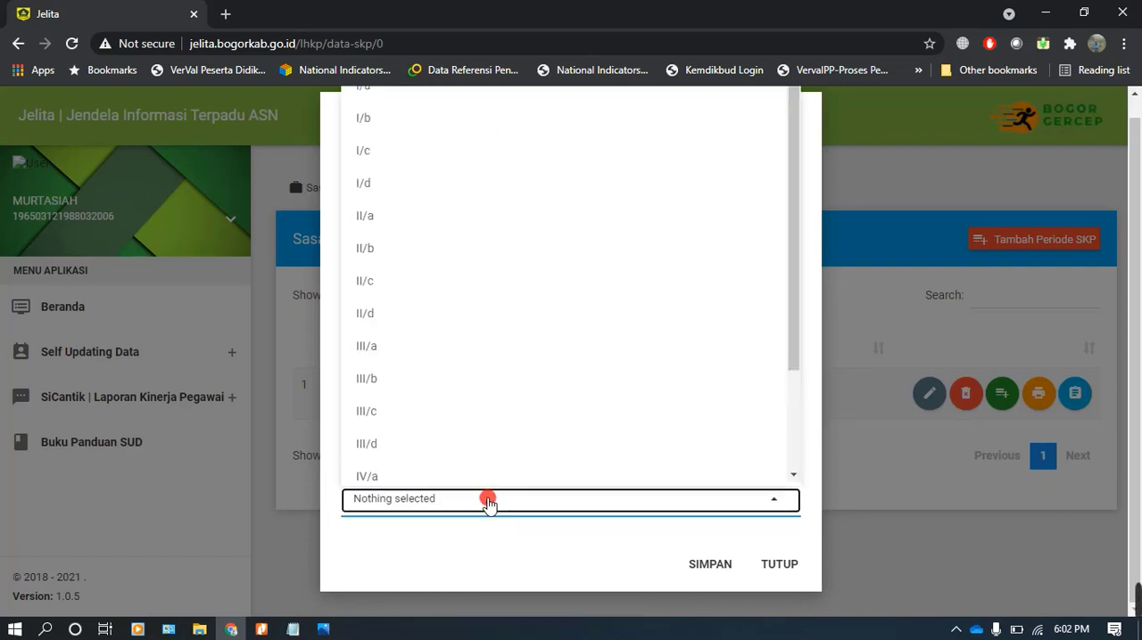
{"action": "scroll", "coordinate": [474, 407], "scroll_direction": "down", "scroll_amount": 1}
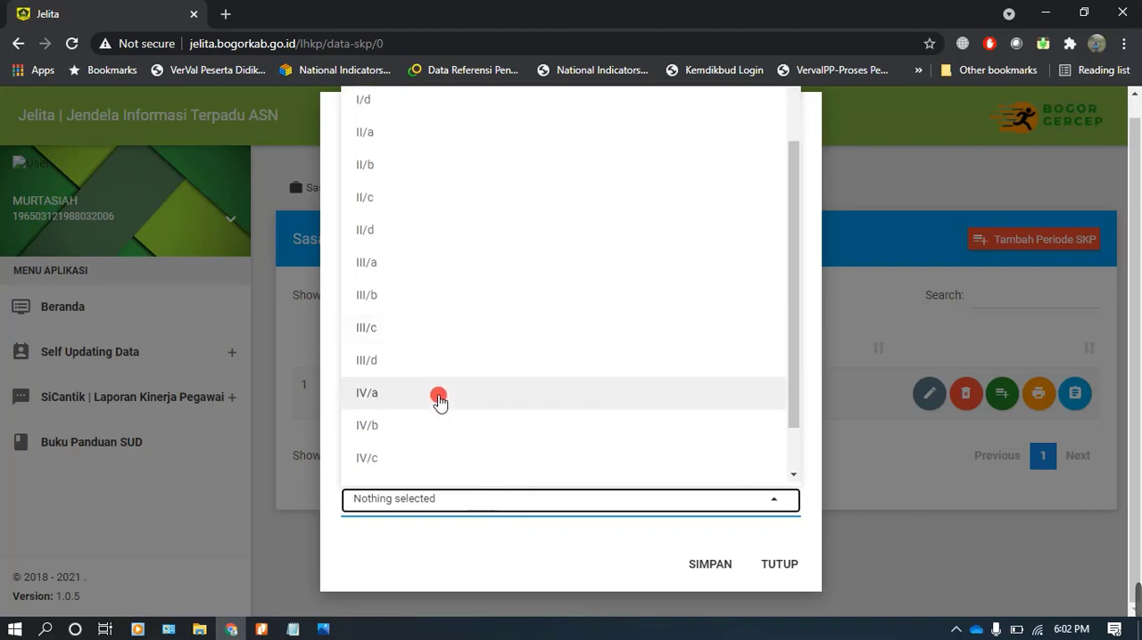
{"action": "left_click", "coordinate": [402, 426]}
{"action": "left_click", "coordinate": [707, 571]}
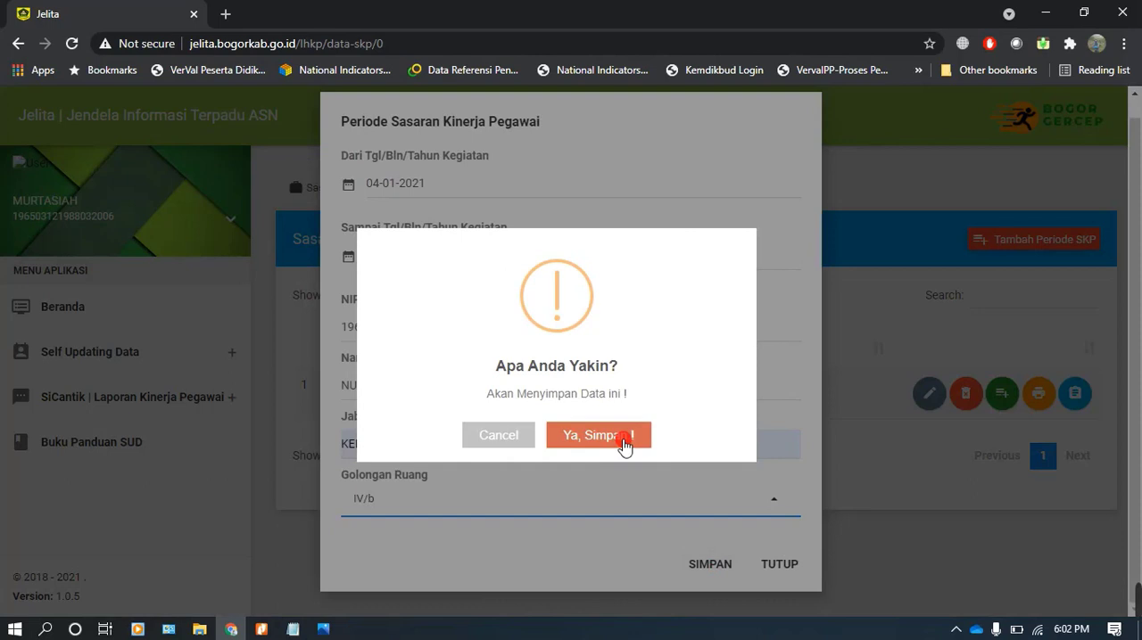
{"action": "left_click", "coordinate": [623, 445]}
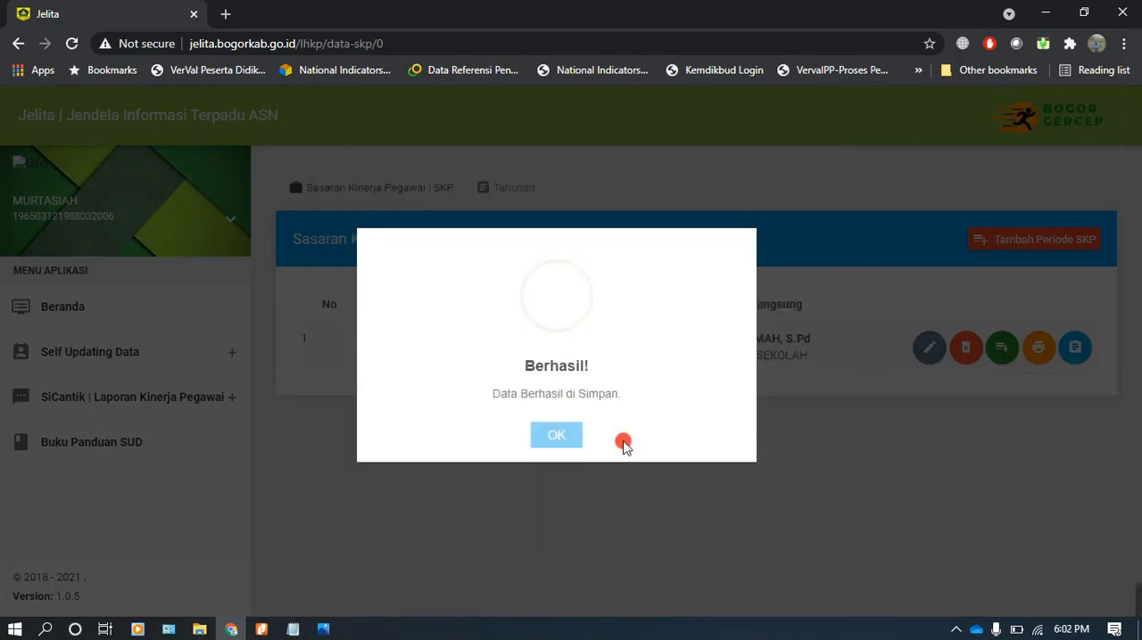
{"action": "left_click", "coordinate": [556, 437]}
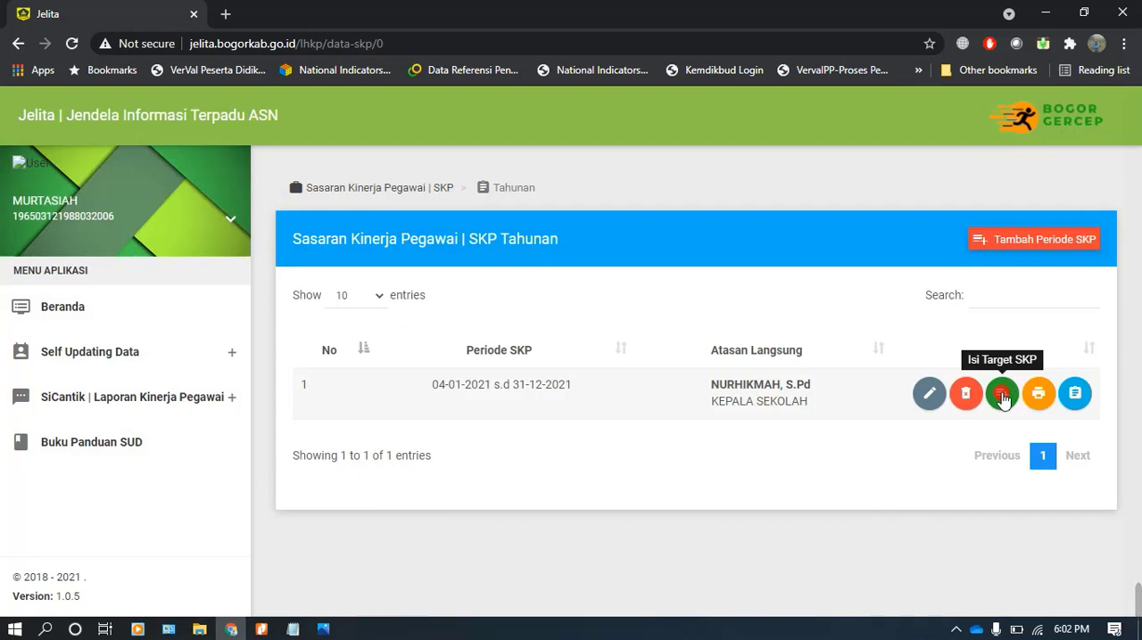
Open the annual target list for the SKP period and start adding a target
{"action": "left_click", "coordinate": [1002, 393]}
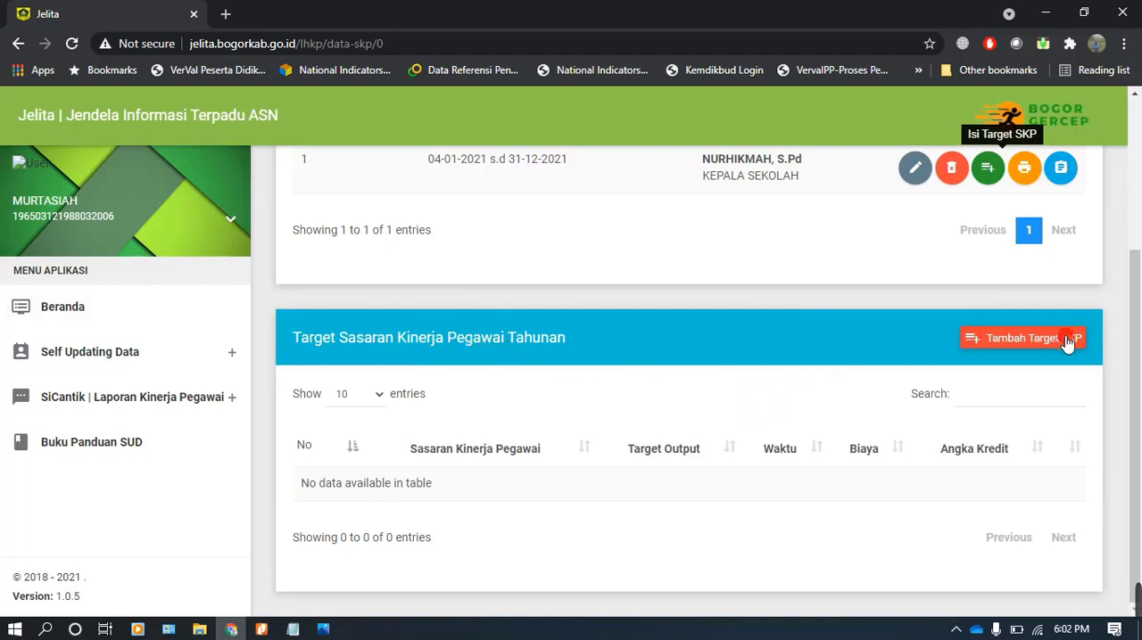
{"action": "left_click", "coordinate": [1021, 338]}
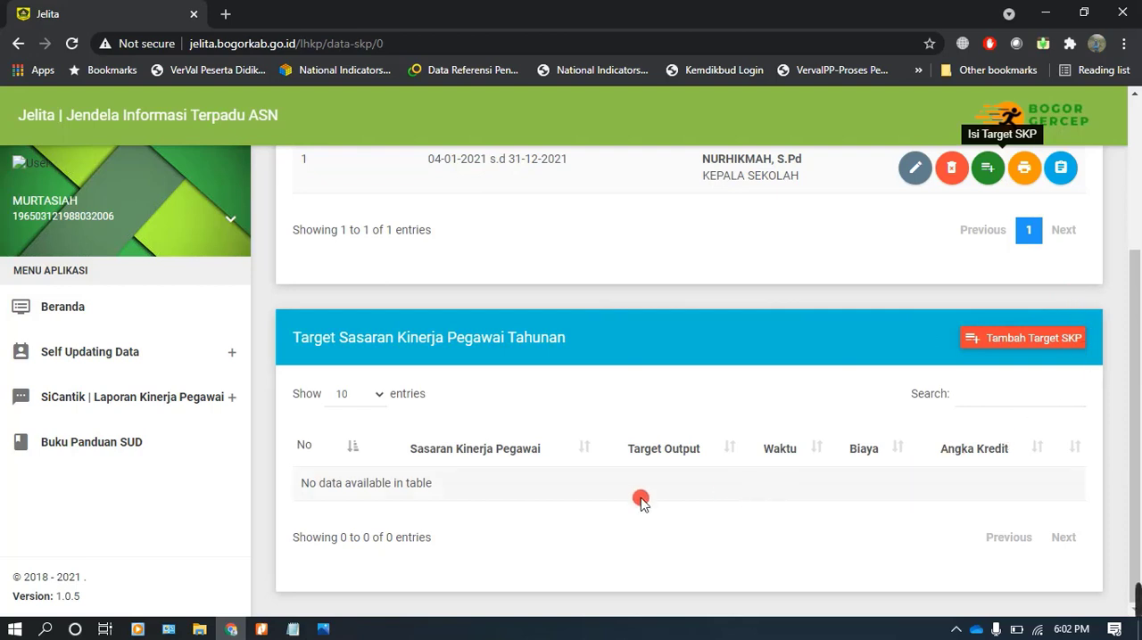
Consult the credit-point table Angka Kredit.png in Photos and the teacher activity details in the Permenpan no-16 tahun 2009 PDF in Nitro Pro
{"action": "left_click", "coordinate": [327, 629]}
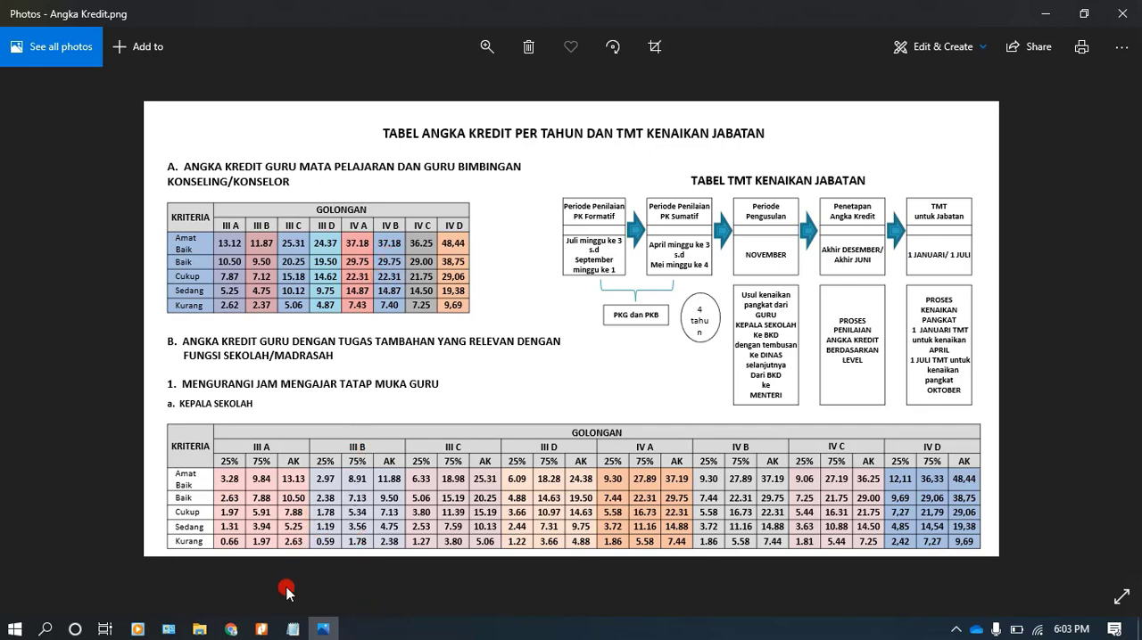
{"action": "left_click", "coordinate": [261, 629]}
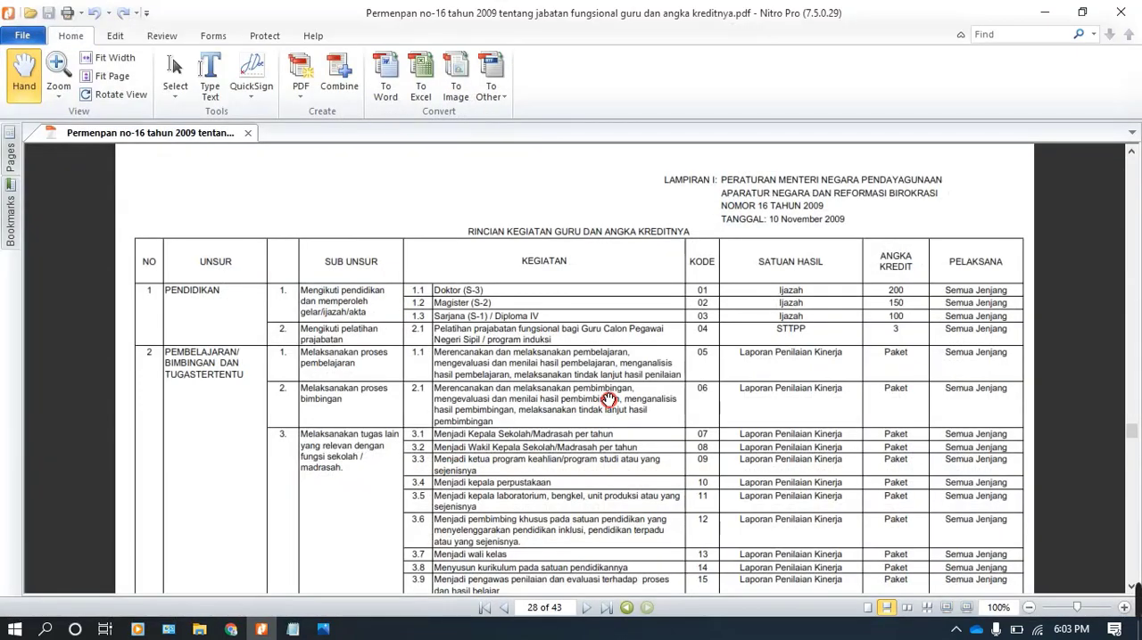
{"action": "scroll", "coordinate": [614, 375], "scroll_direction": "up", "scroll_amount": 2}
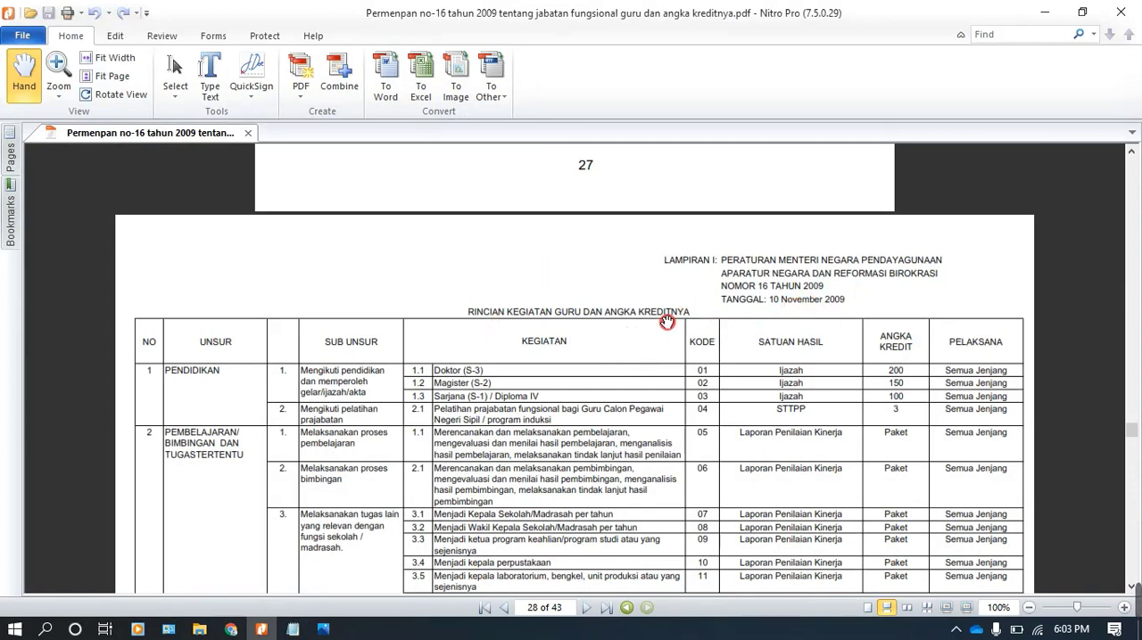
Switch back to Jelita in Chrome, start a new SKP target, and set SKP Atasan Langsung to Tidak Ada Pemangku Jabatan
{"action": "scroll", "coordinate": [666, 323], "scroll_direction": "down", "scroll_amount": 1}
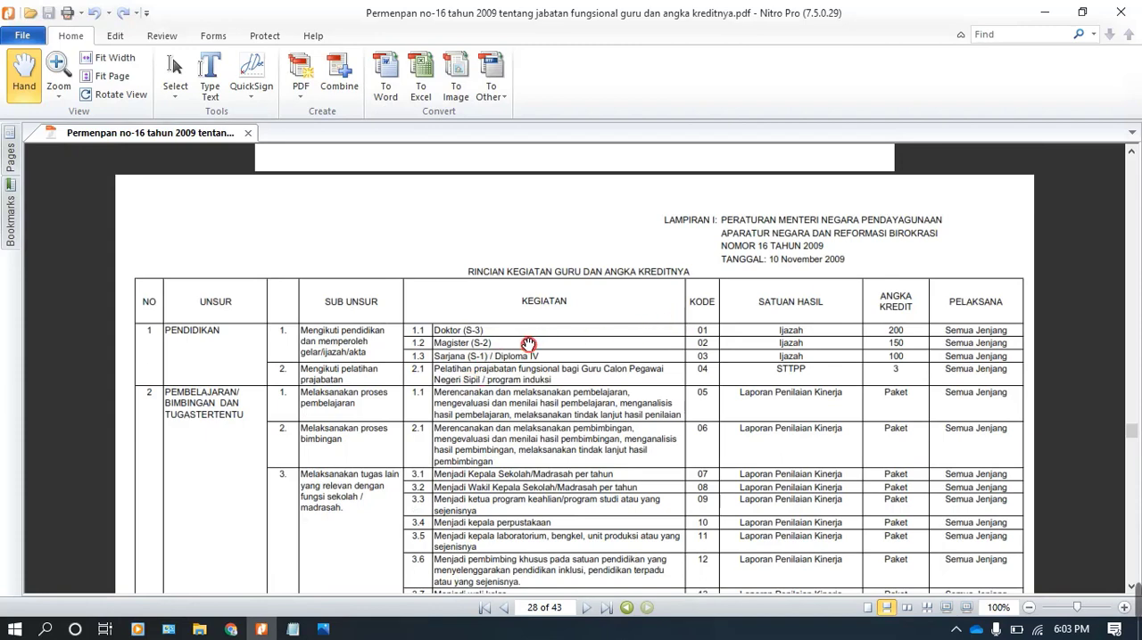
{"action": "left_click", "coordinate": [231, 629]}
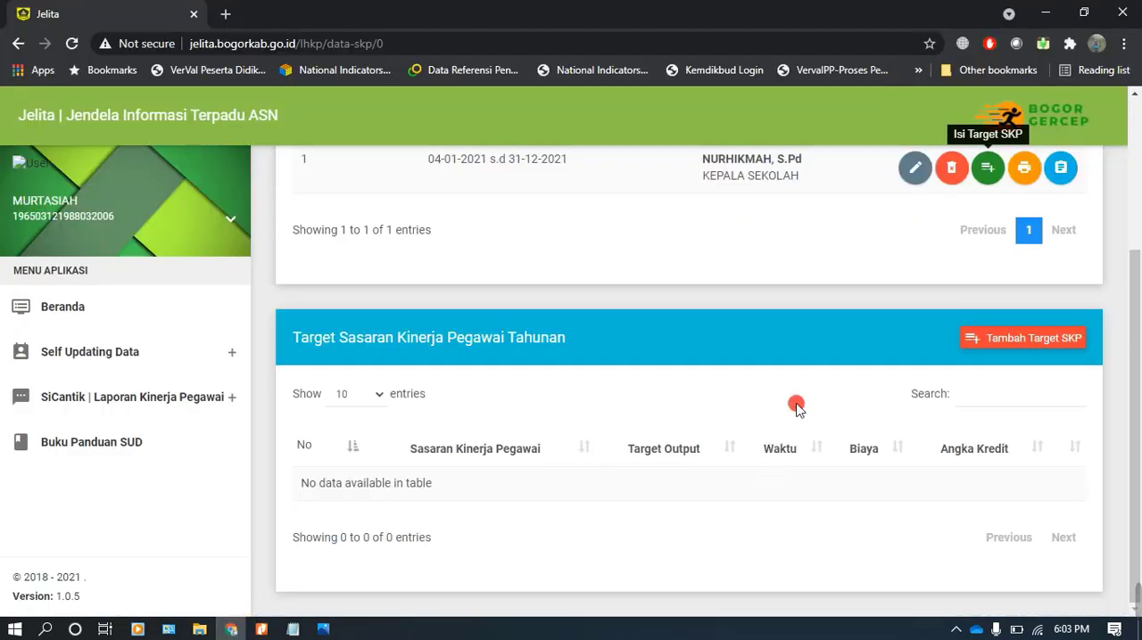
{"action": "left_click", "coordinate": [1033, 344]}
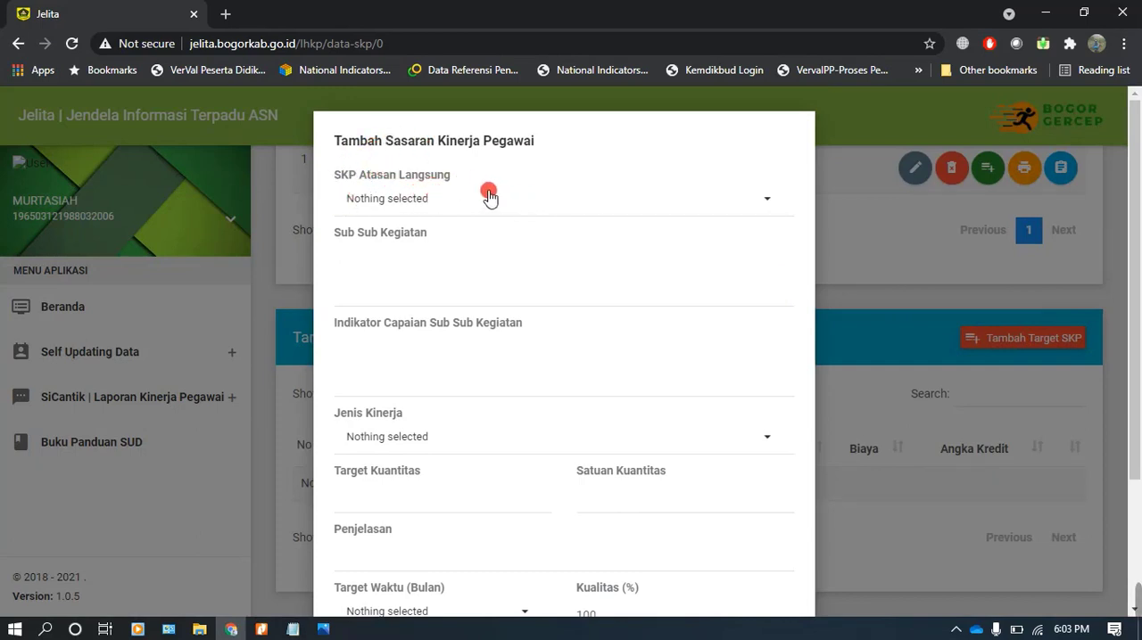
{"action": "left_click", "coordinate": [417, 200]}
{"action": "left_click", "coordinate": [436, 319]}
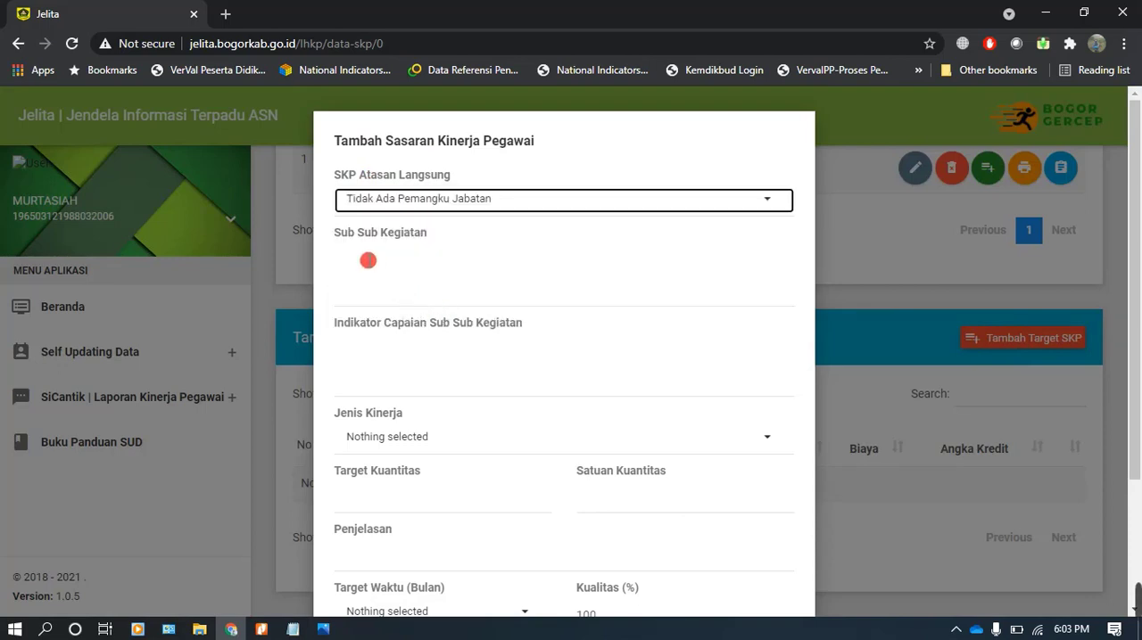
Copy the Kegiatan text of activity 1.1 (code 05) from the Permenpan PDF in Nitro Pro into Sub Sub Kegiatan in Jelita
{"action": "left_click", "coordinate": [380, 253]}
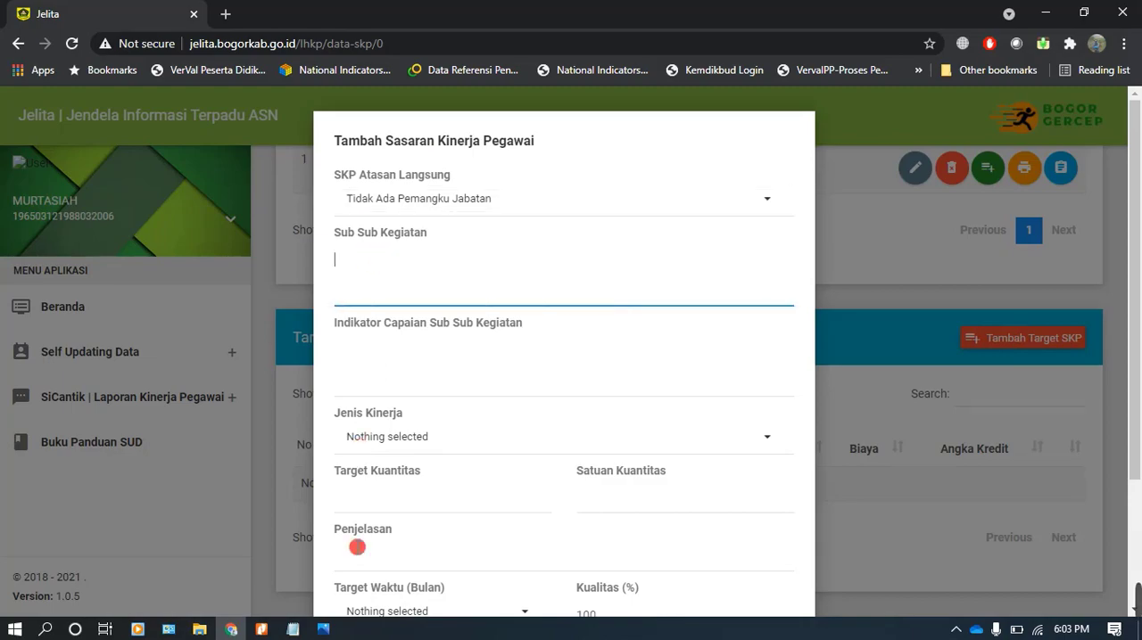
{"action": "left_click", "coordinate": [261, 629]}
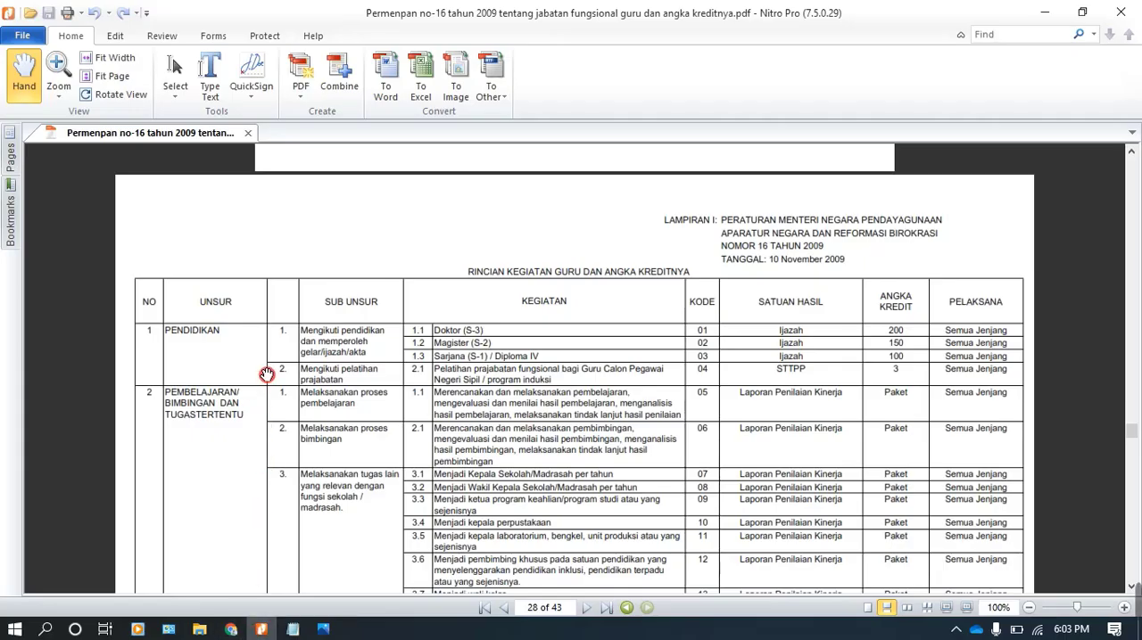
{"action": "scroll", "coordinate": [205, 349], "scroll_direction": "down", "scroll_amount": 3}
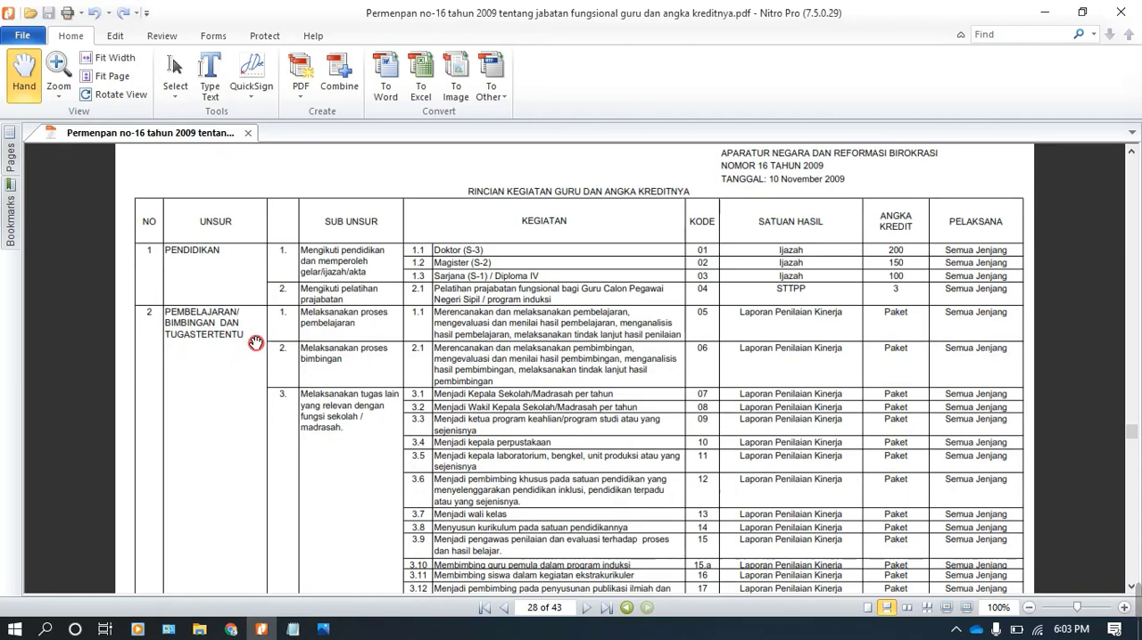
{"action": "scroll", "coordinate": [255, 343], "scroll_direction": "down", "scroll_amount": 3}
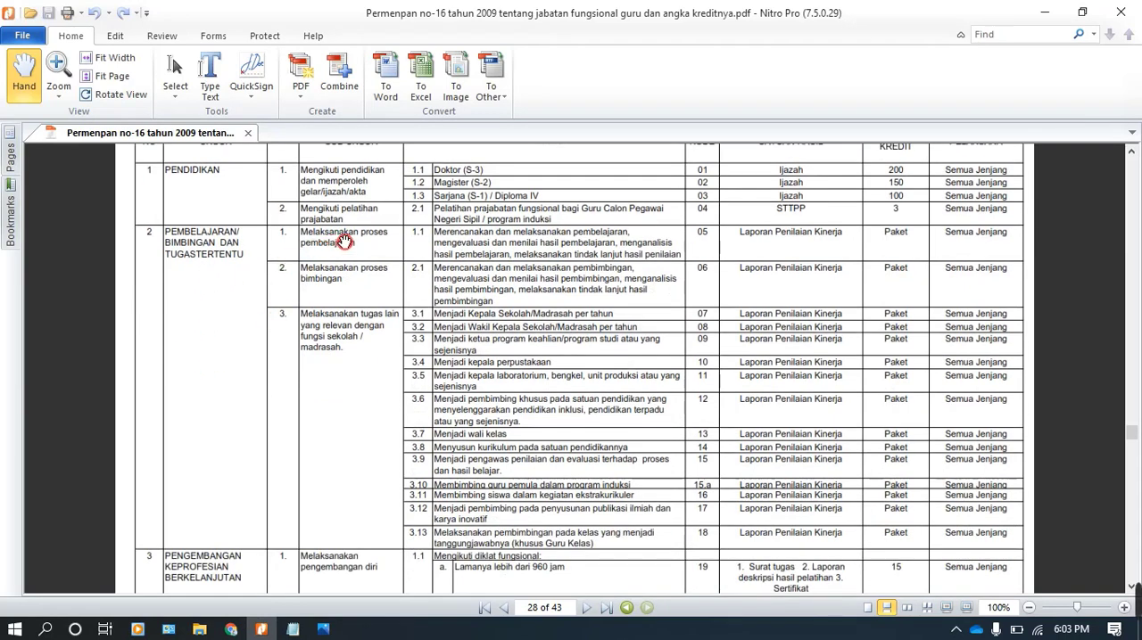
{"action": "scroll", "coordinate": [364, 267], "scroll_direction": "up", "scroll_amount": 1}
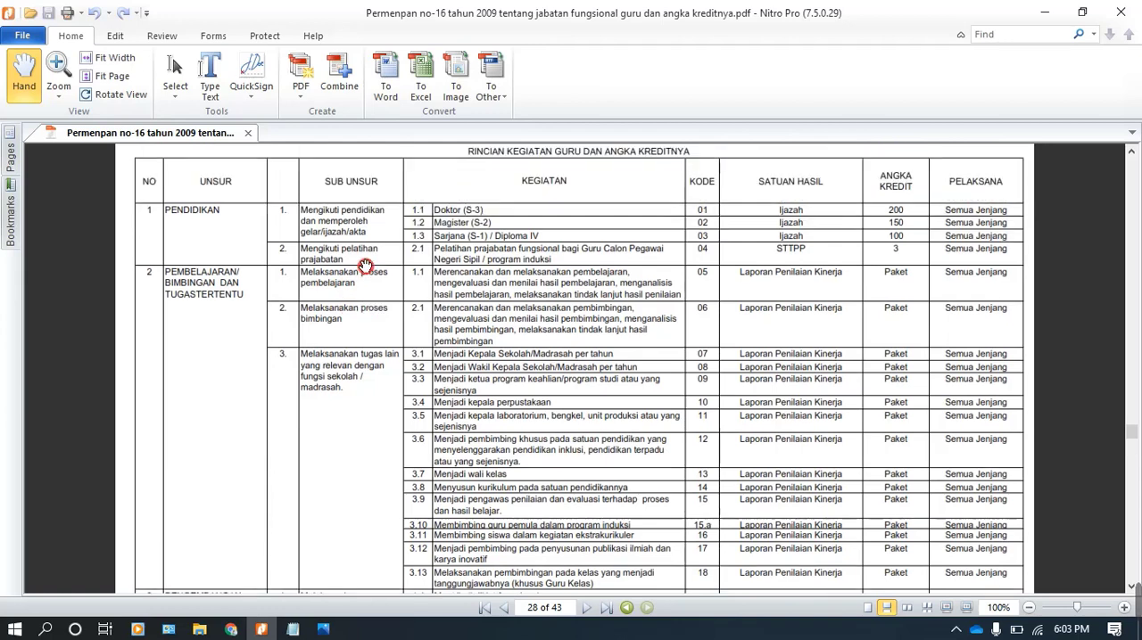
{"action": "scroll", "coordinate": [484, 250], "scroll_direction": "up", "scroll_amount": 1}
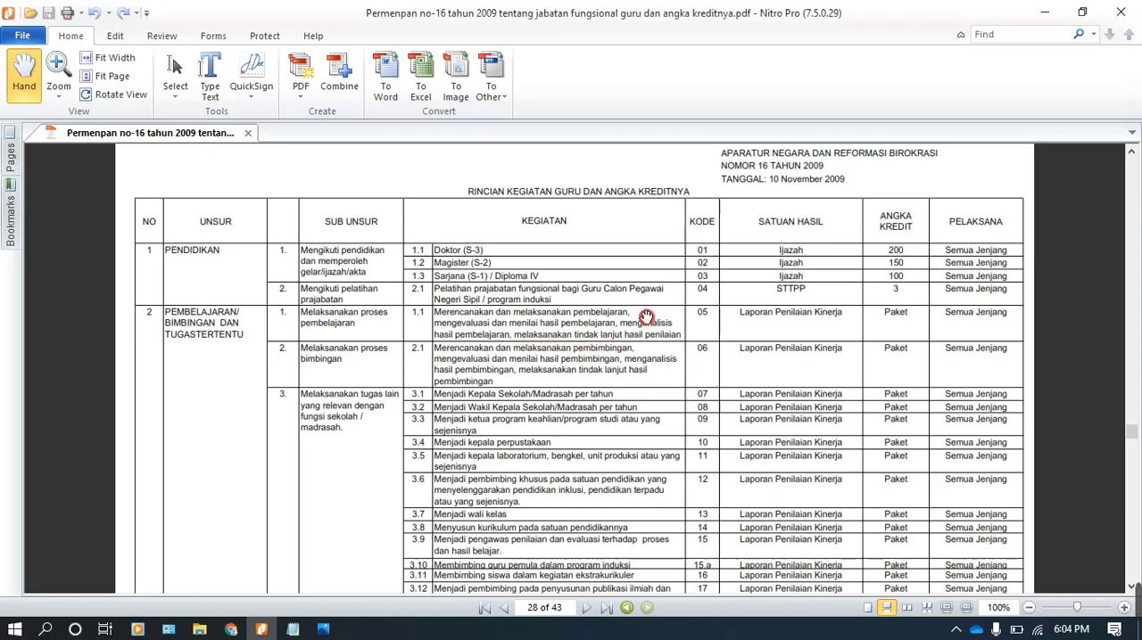
{"action": "left_click", "coordinate": [175, 74]}
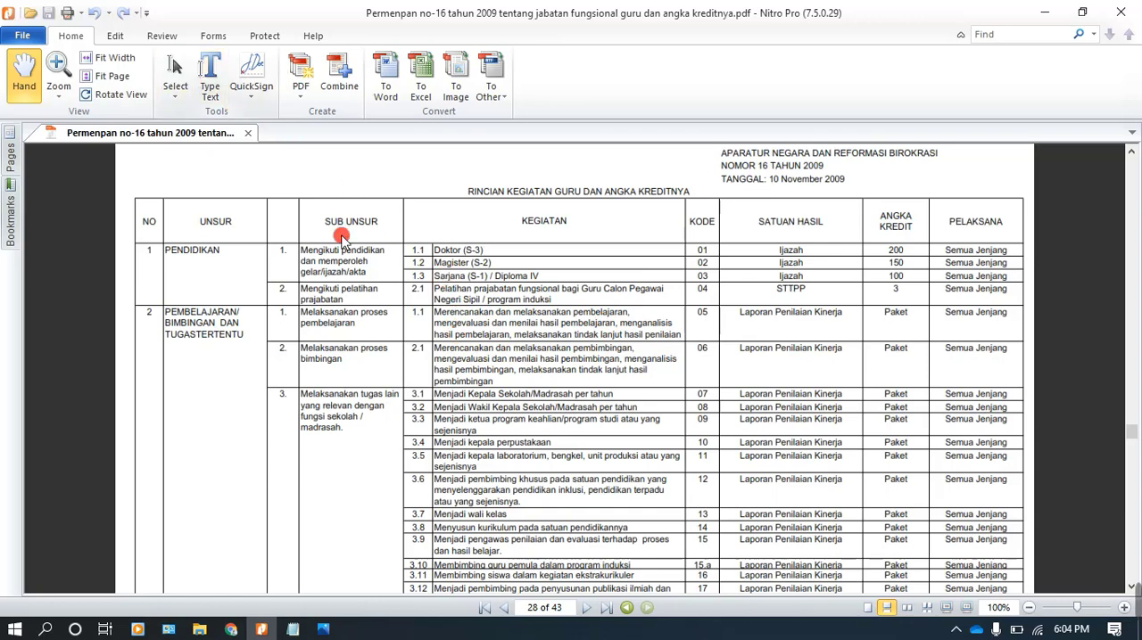
{"action": "left_click_drag", "start_coordinate": [437, 311], "coordinate": [679, 333]}
{"action": "key", "text": "ctrl+c"}
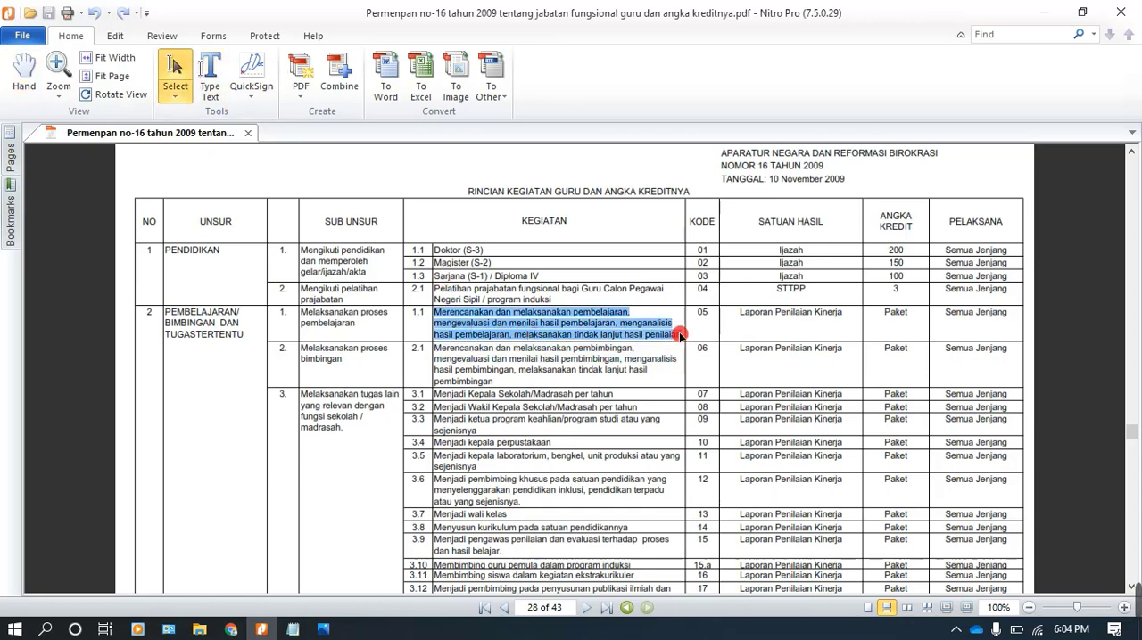
{"action": "left_click", "coordinate": [231, 628]}
{"action": "left_click", "coordinate": [427, 303]}
{"action": "key", "text": "ctrl+v"}
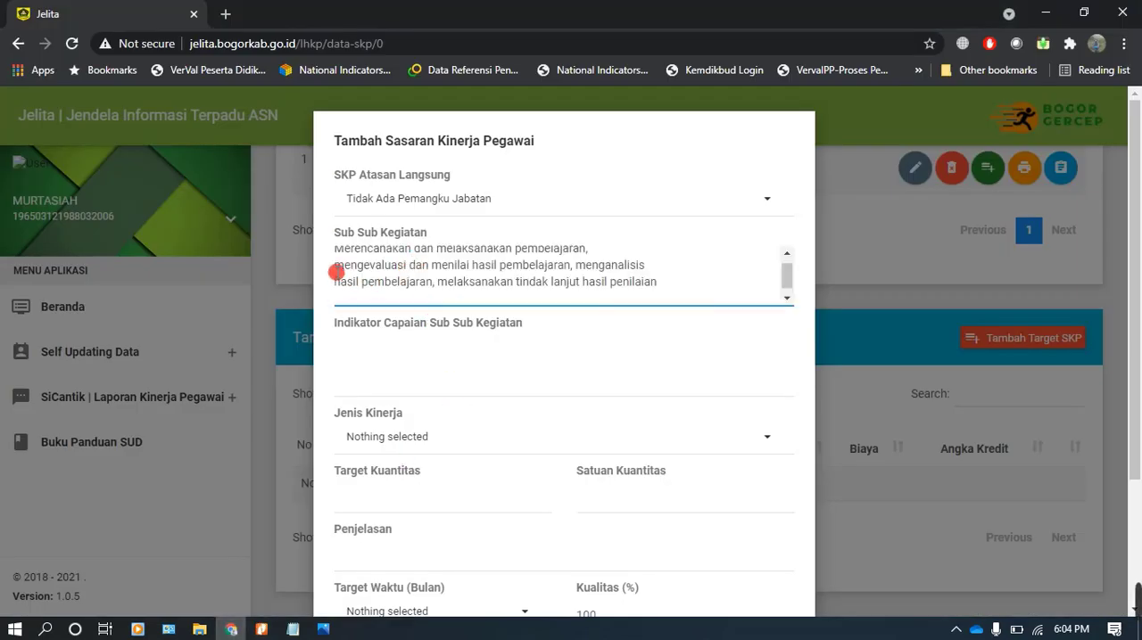
Remove the line breaks from the Sub Sub Kegiatan text so it reads as one continuous sentence with proper spacing
{"action": "left_click", "coordinate": [334, 268]}
{"action": "key", "text": "BackSpace"}
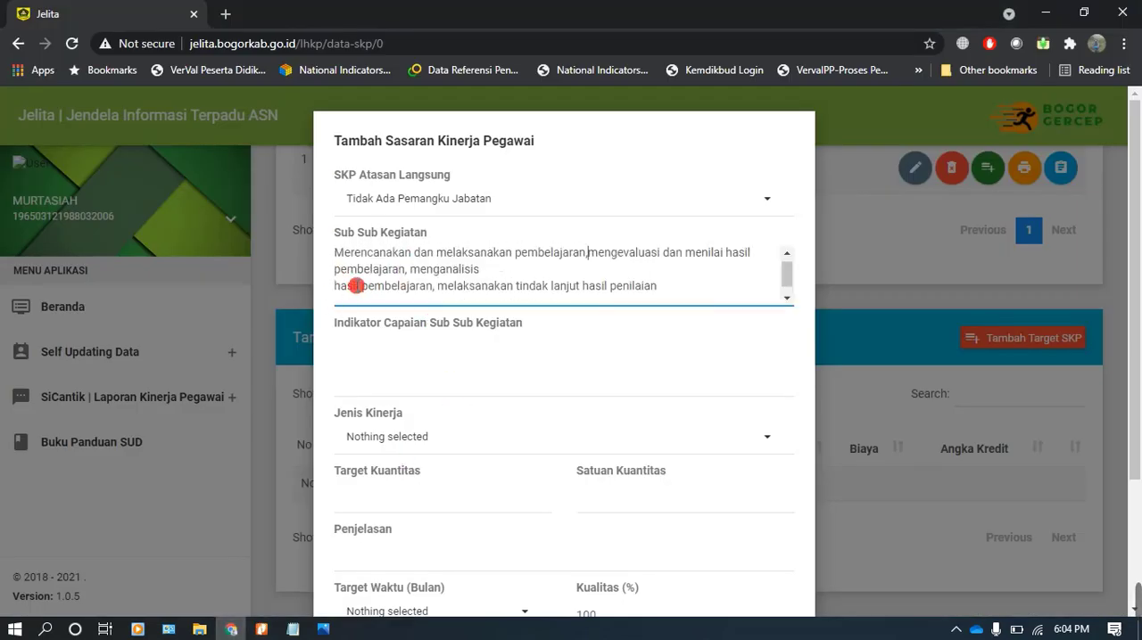
{"action": "left_click", "coordinate": [330, 286]}
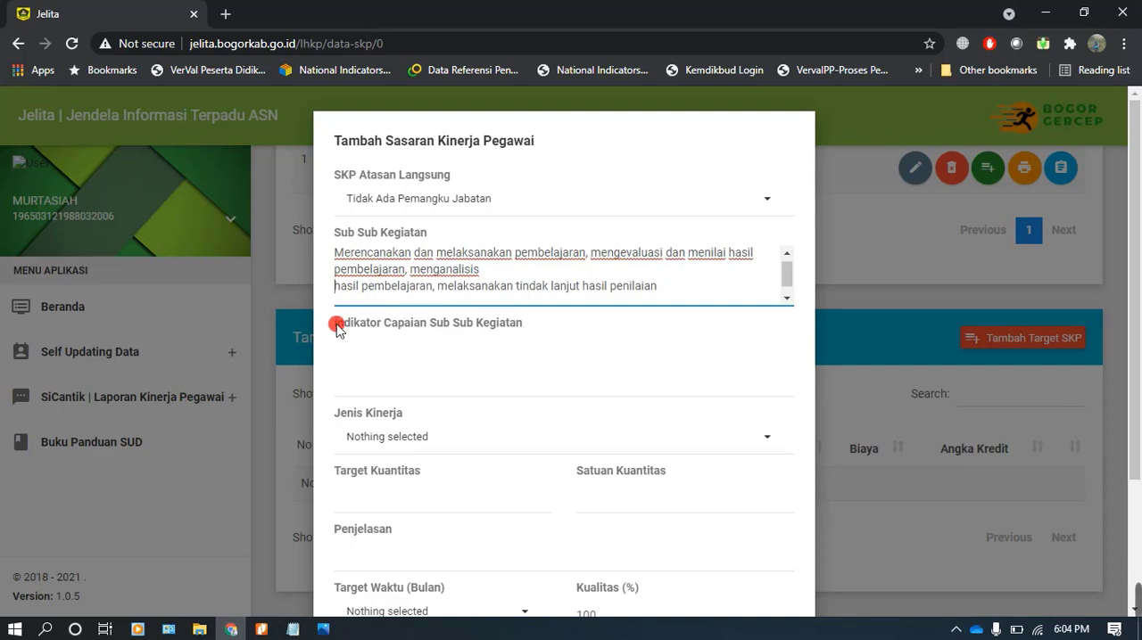
{"action": "key", "text": "BackSpace"}
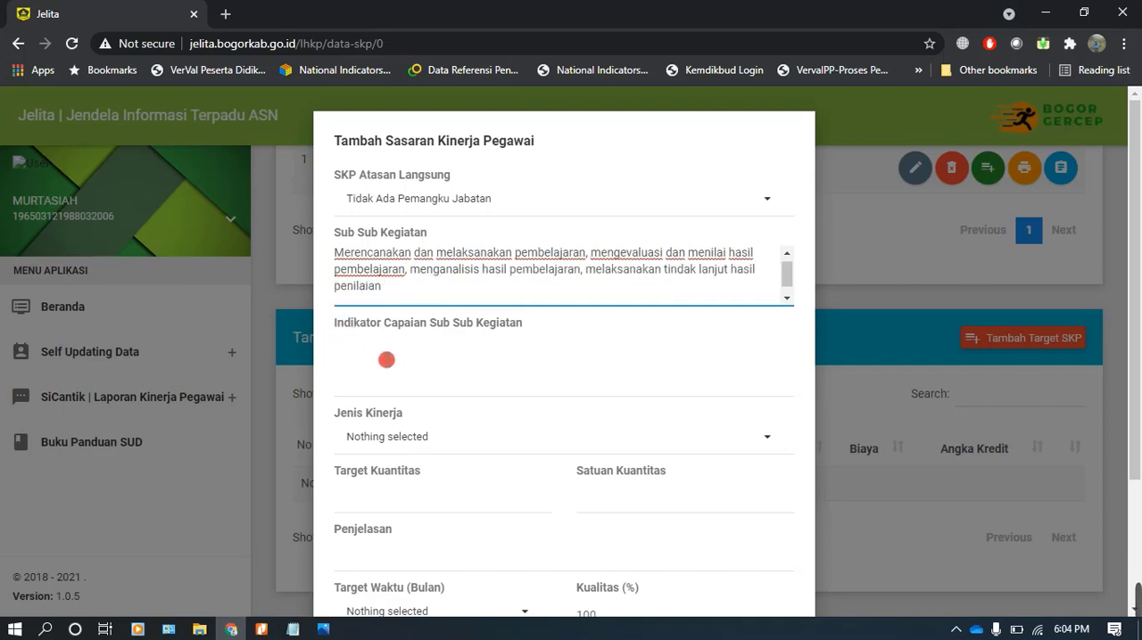
Fill Indikator Capaian Sub Sub Kegiatan with "Jumlah laporan penilaian kinerja yang tersusun", copying Laporan Penilaian Kinerja from the PDF in Nitro Pro
{"action": "left_click", "coordinate": [350, 335]}
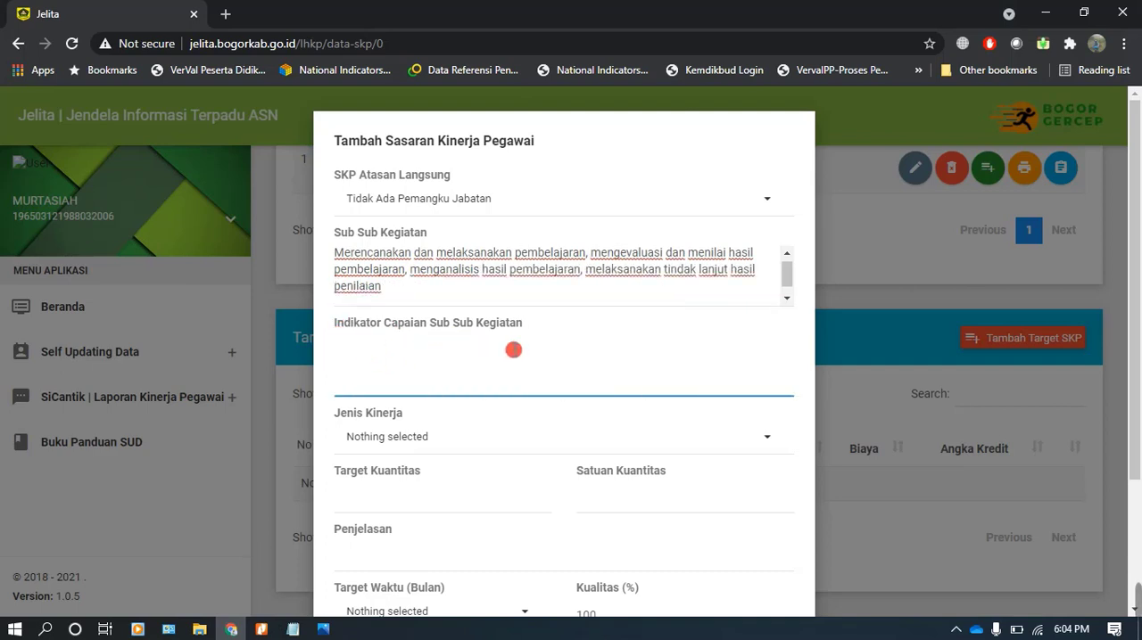
{"action": "left_click", "coordinate": [272, 629]}
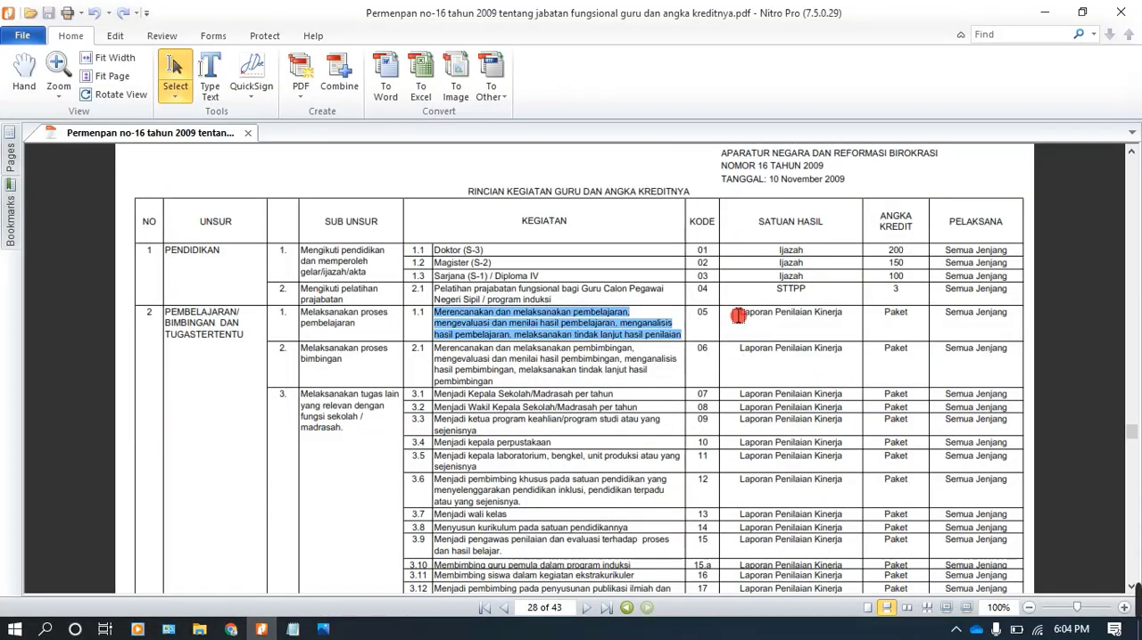
{"action": "left_click_drag", "start_coordinate": [740, 314], "coordinate": [807, 380]}
{"action": "key", "text": "ctrl+c"}
{"action": "left_click", "coordinate": [231, 630]}
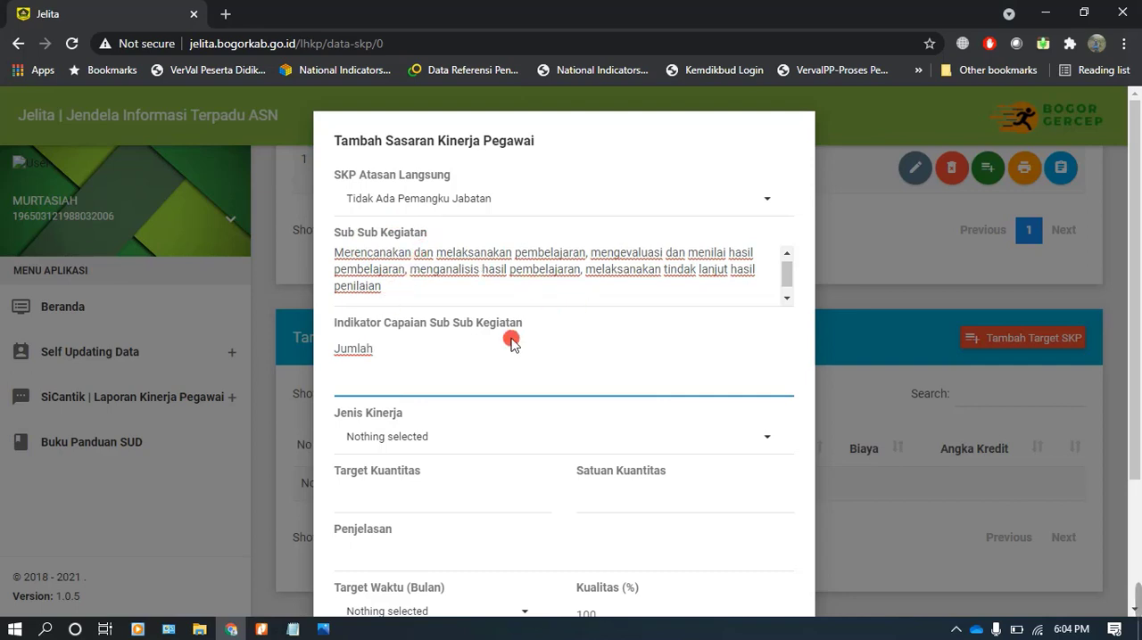
{"action": "key", "text": "ctrl+v"}
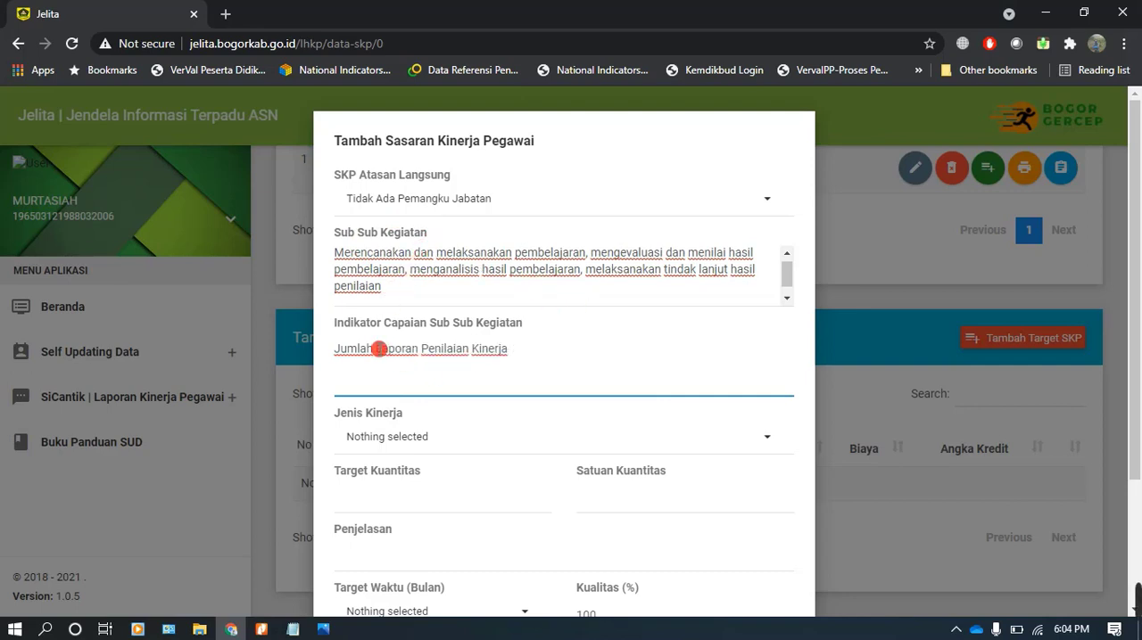
{"action": "type", "text": "l"}
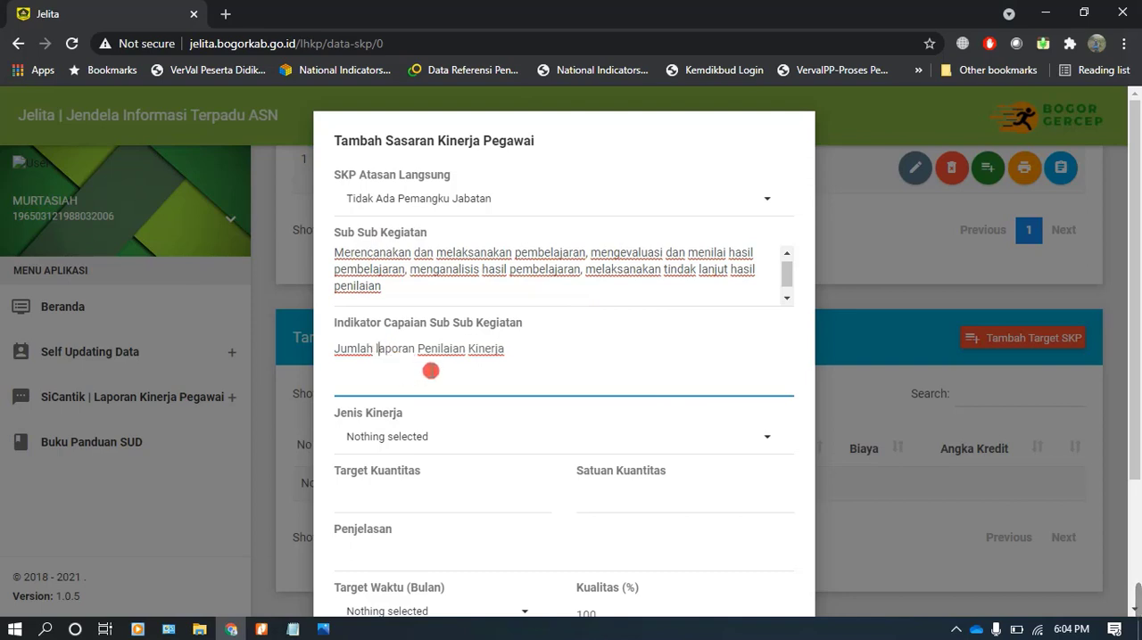
{"action": "type", "text": "p"}
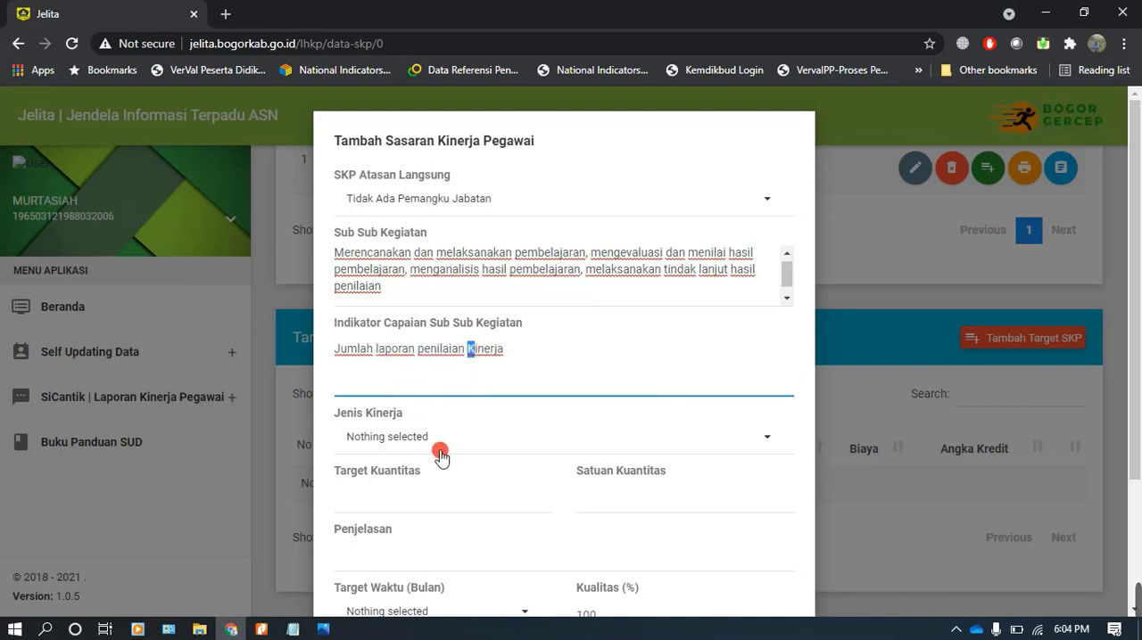
{"action": "type", "text": "k"}
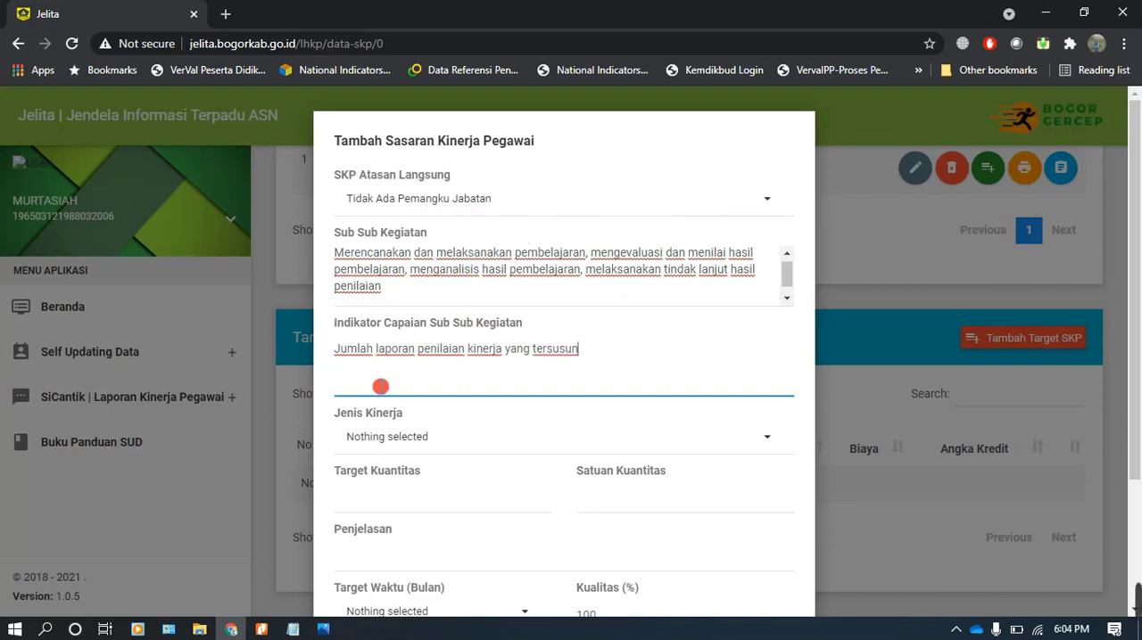
Set Jenis Kinerja to Kinerja Utama and the target quantity to 1 Paket, checking activity 1.1's unit in the PDF in Nitro Pro
{"action": "scroll", "coordinate": [406, 419], "scroll_direction": "down", "scroll_amount": 1}
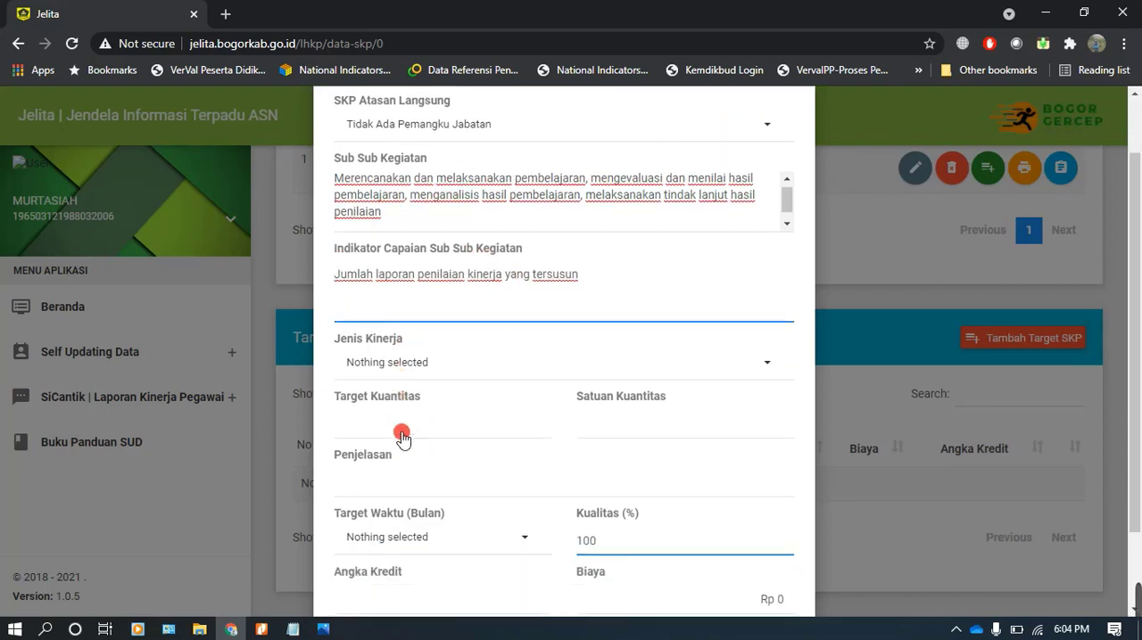
{"action": "left_click", "coordinate": [423, 352]}
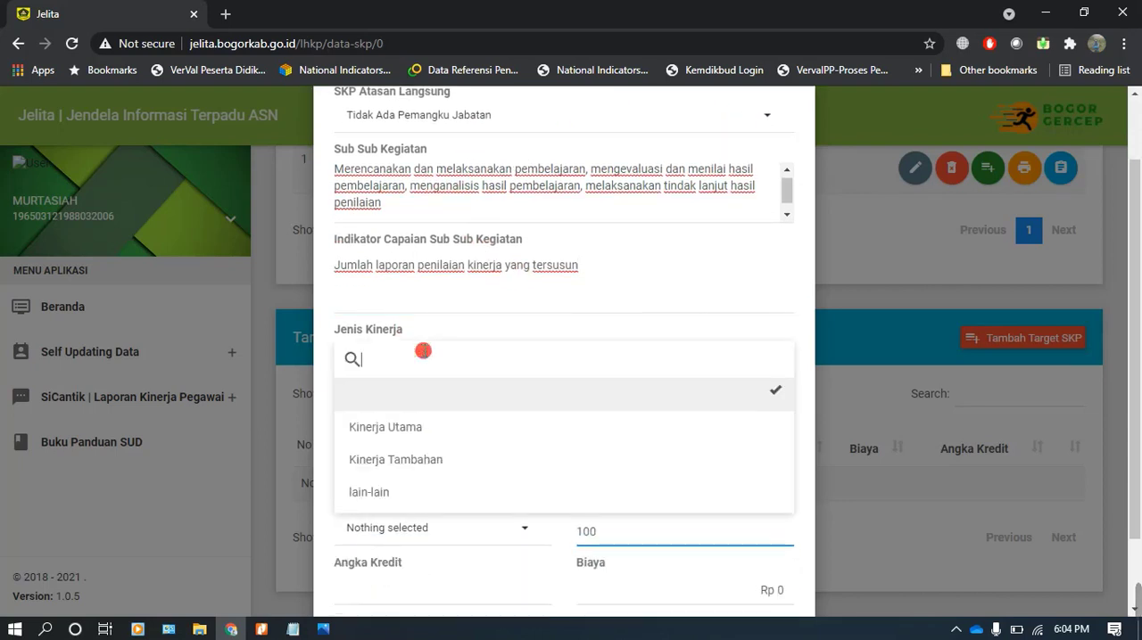
{"action": "left_click", "coordinate": [403, 431]}
{"action": "left_click", "coordinate": [391, 412]}
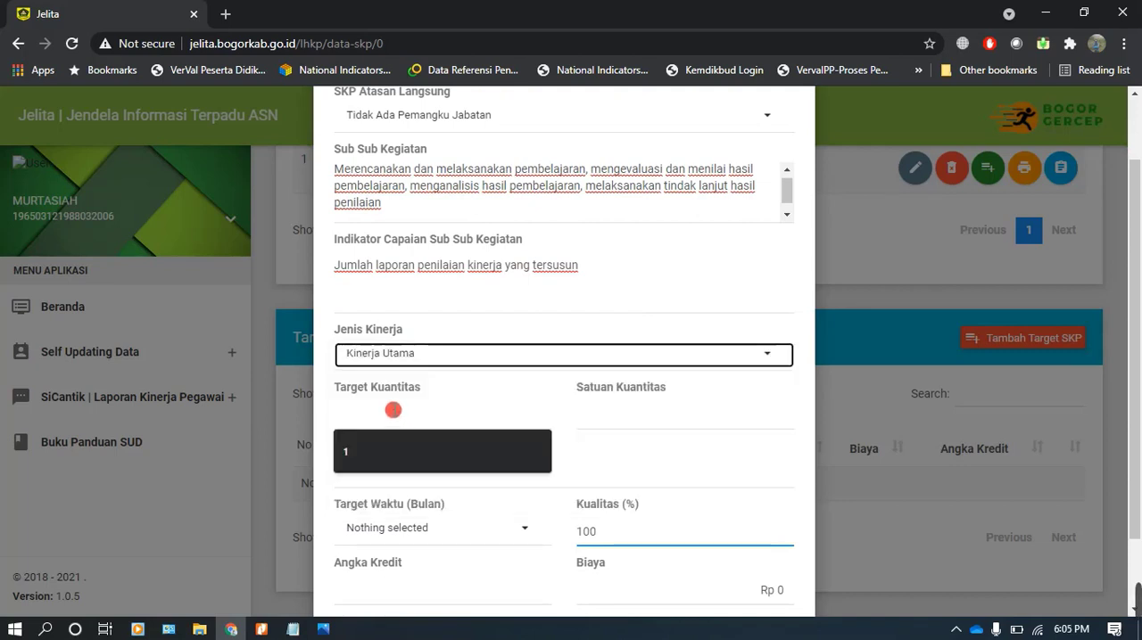
{"action": "left_click", "coordinate": [364, 451]}
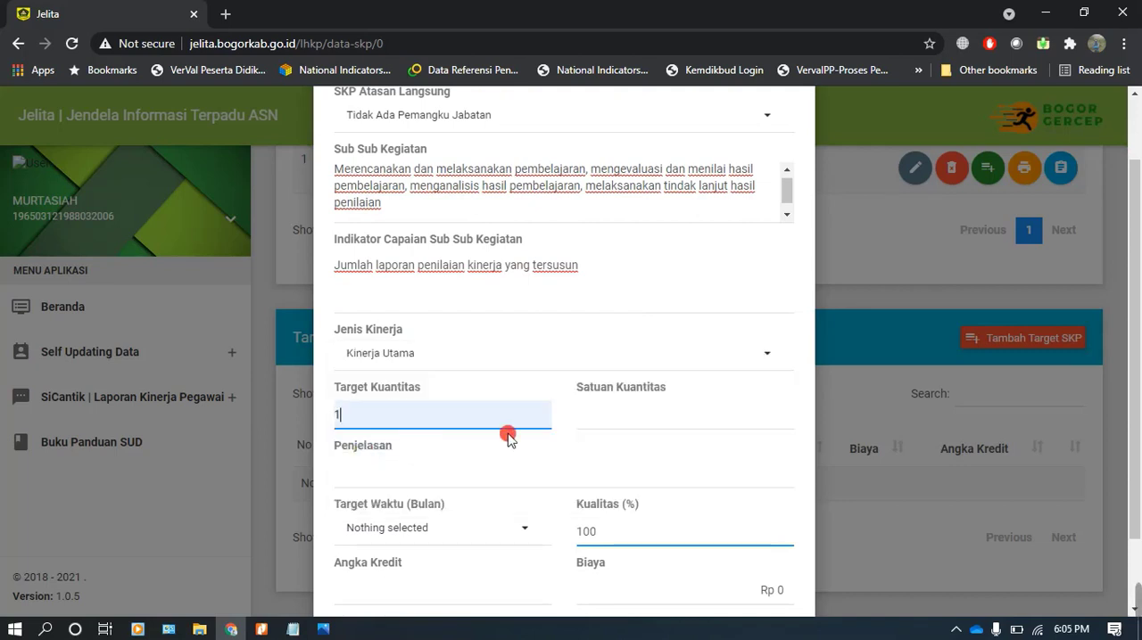
{"action": "left_click", "coordinate": [603, 410]}
{"action": "left_click", "coordinate": [603, 453]}
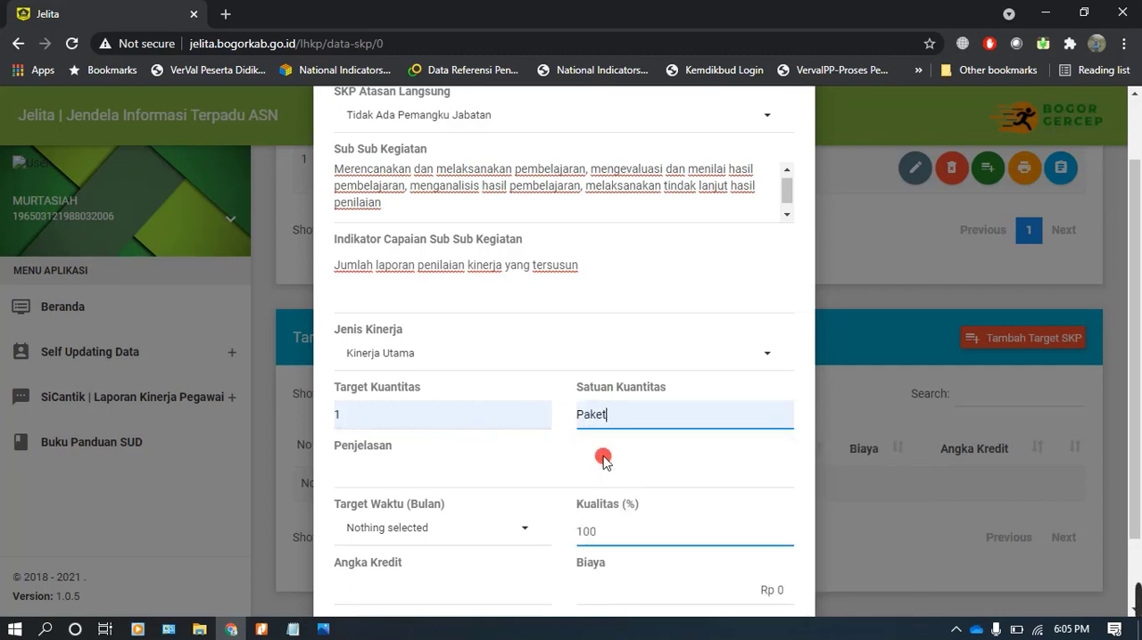
{"action": "left_click", "coordinate": [261, 630]}
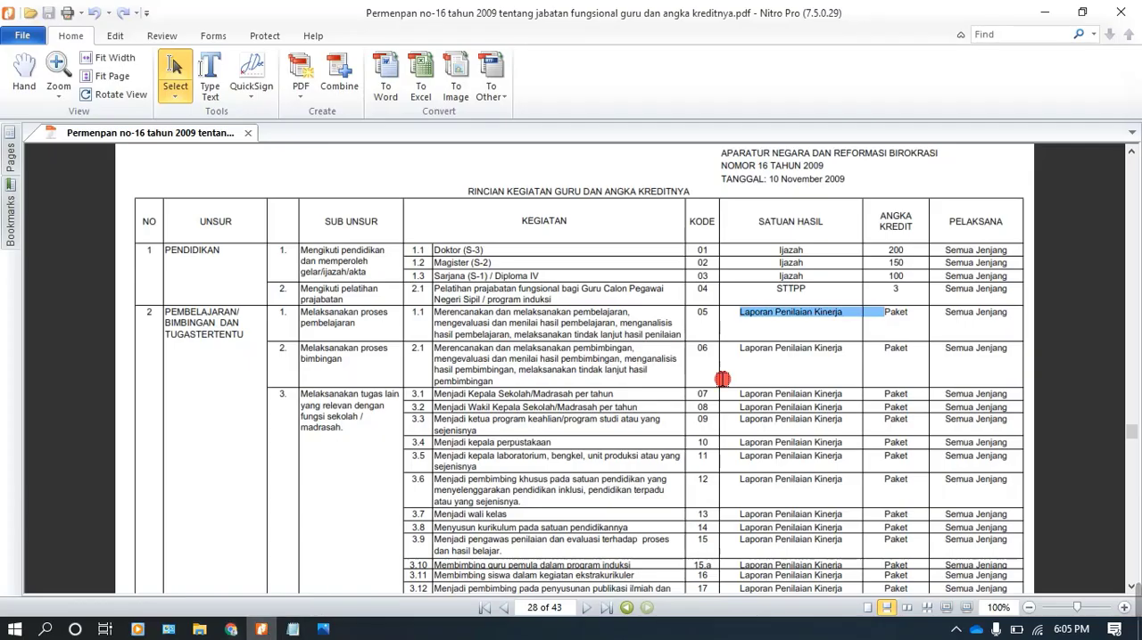
{"action": "left_click", "coordinate": [885, 318]}
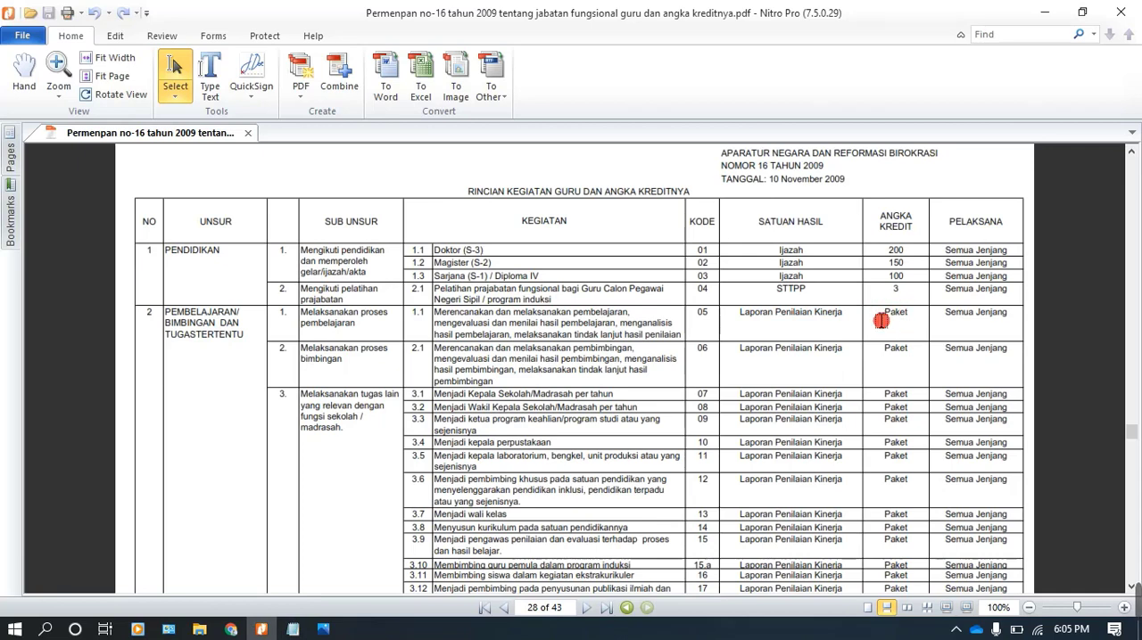
{"action": "left_click", "coordinate": [233, 629]}
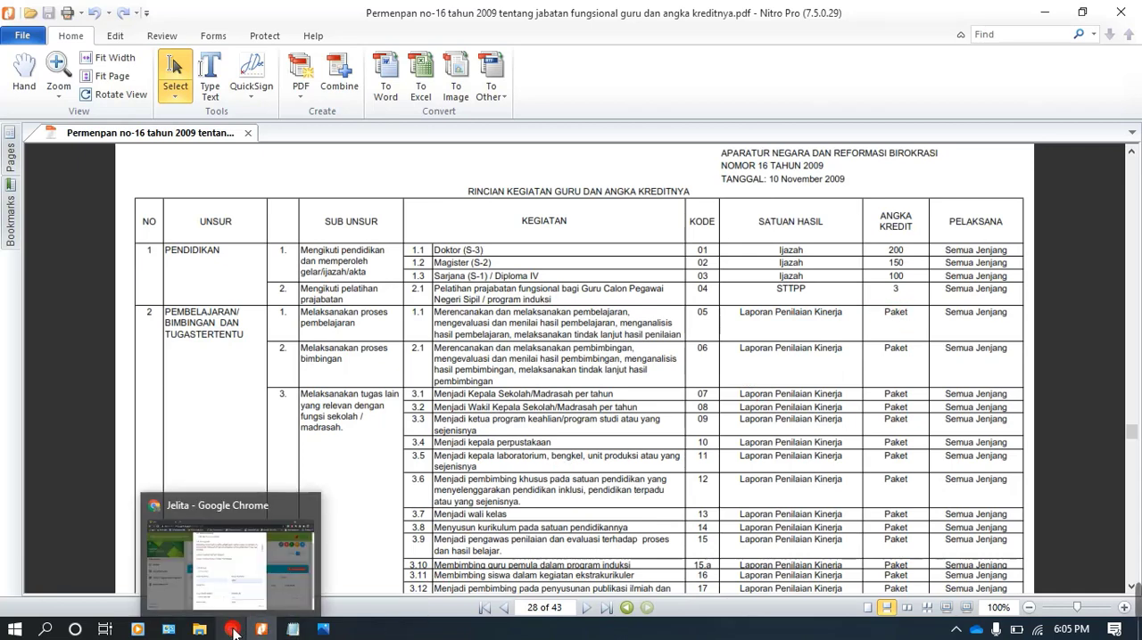
{"action": "left_click", "coordinate": [233, 630]}
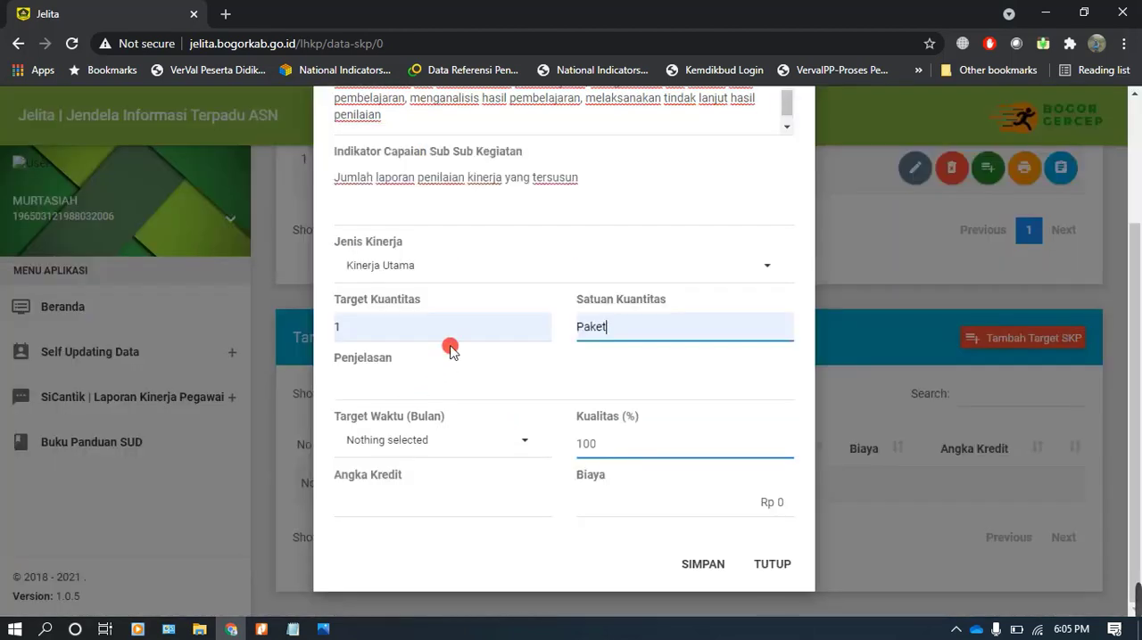
Set Penjelasan to "Melaksanakan proses pembelajaran", checking it against the Sub Unsur column of the PDF in Nitro Pro
{"action": "left_click", "coordinate": [369, 388]}
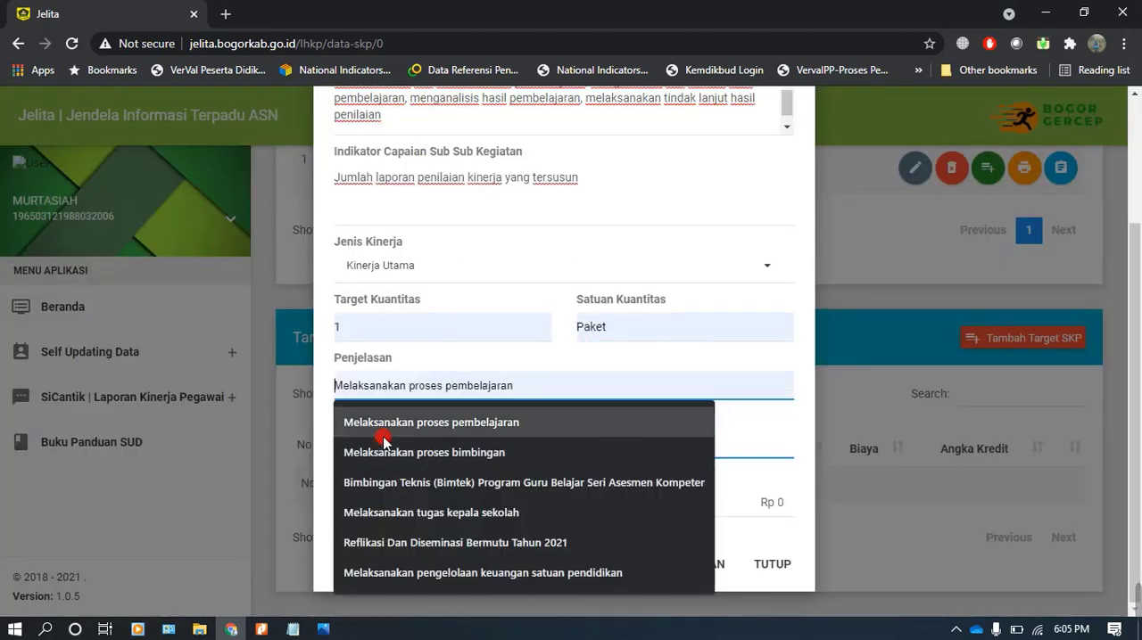
{"action": "left_click", "coordinate": [385, 423]}
{"action": "left_click", "coordinate": [257, 629]}
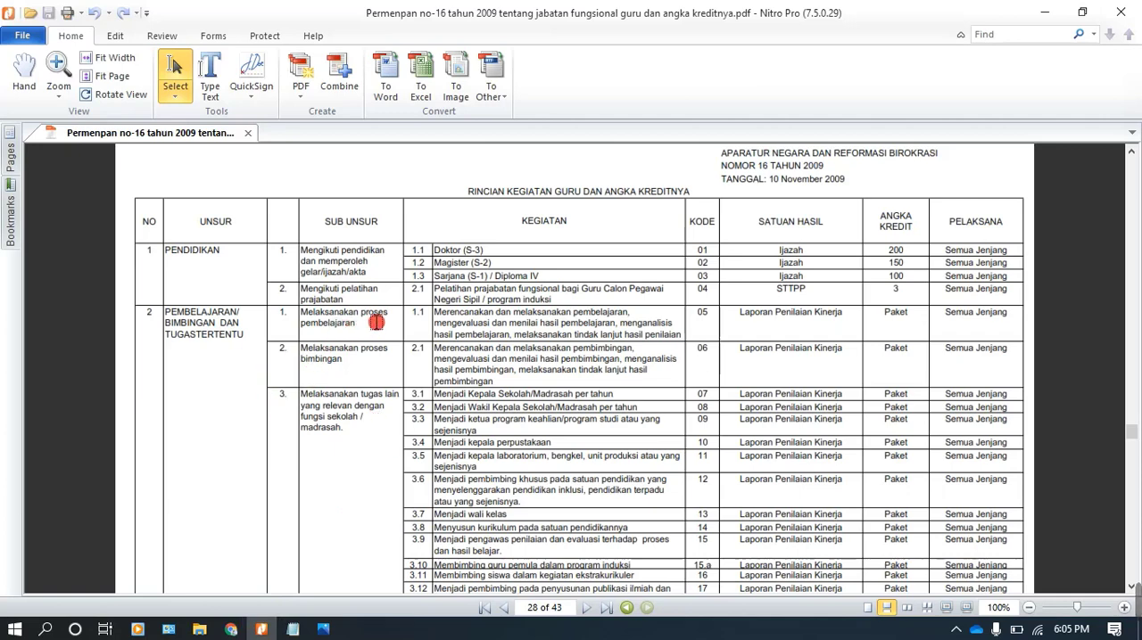
{"action": "left_click", "coordinate": [230, 629]}
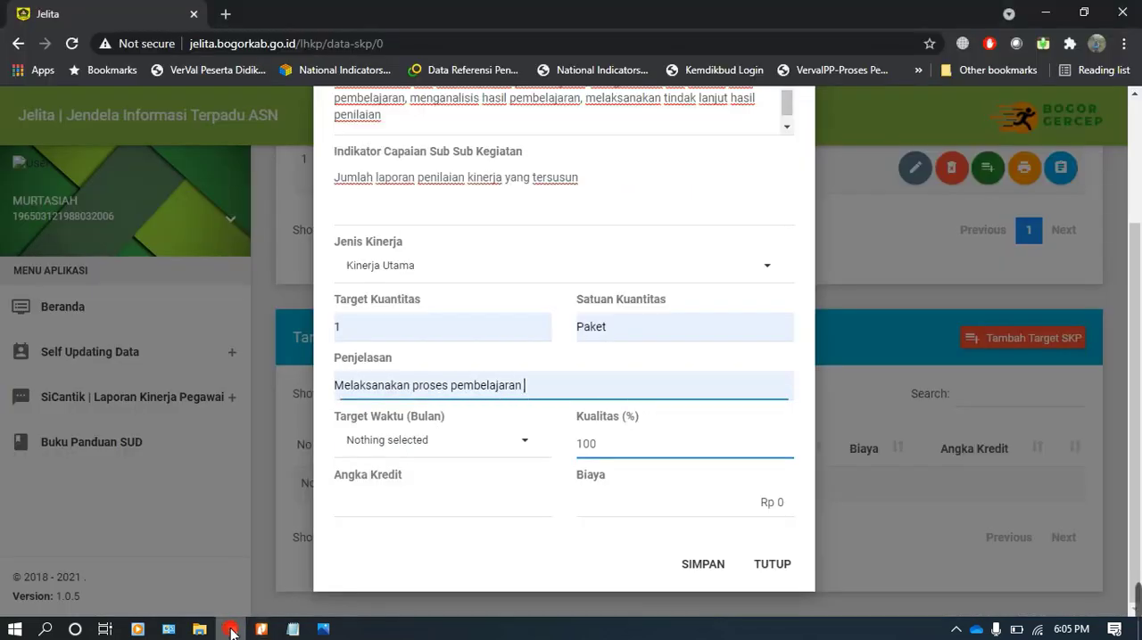
Set Target Waktu to 12 months and Angka Kredit to 29.75 for the teaching activity
{"action": "left_click", "coordinate": [377, 435]}
{"action": "scroll", "coordinate": [383, 402], "scroll_direction": "down", "scroll_amount": 2}
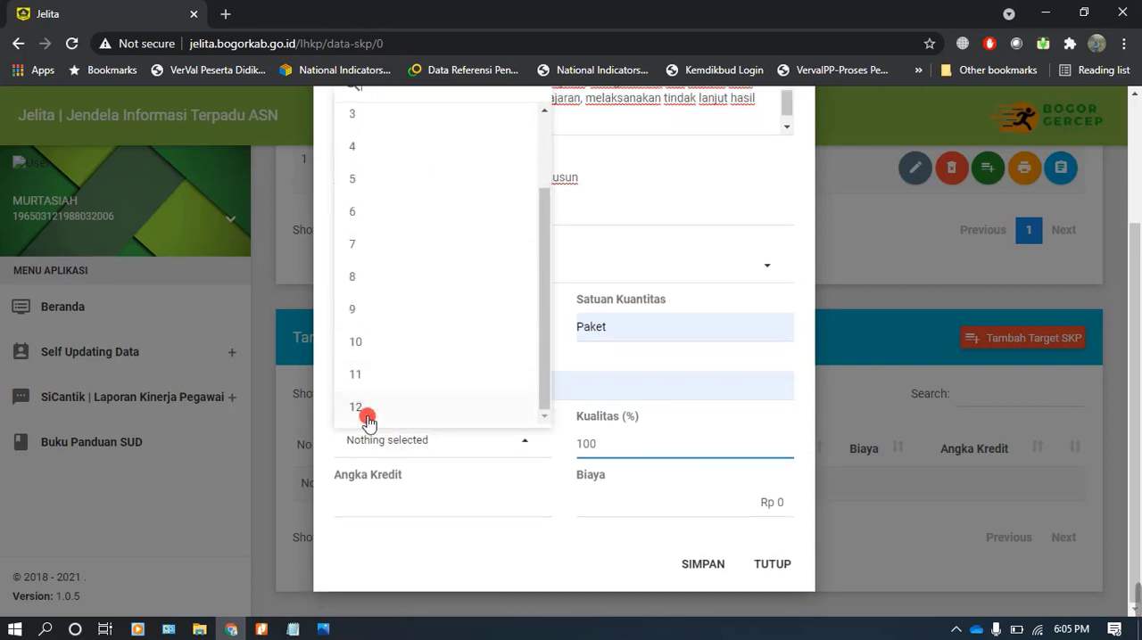
{"action": "left_click", "coordinate": [367, 416]}
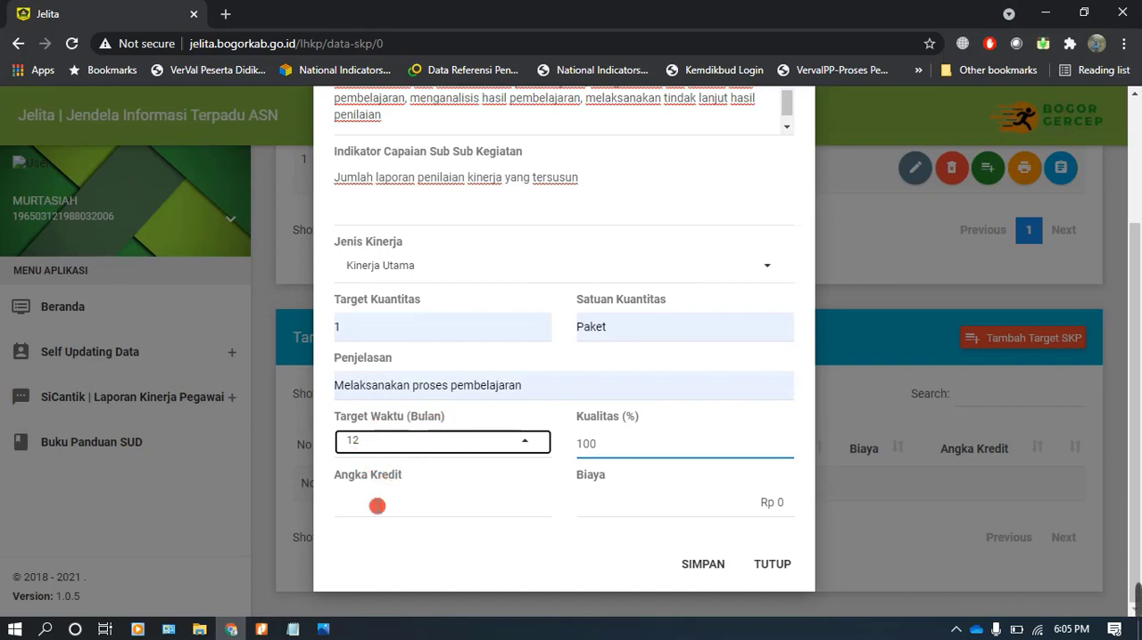
{"action": "left_click", "coordinate": [377, 504]}
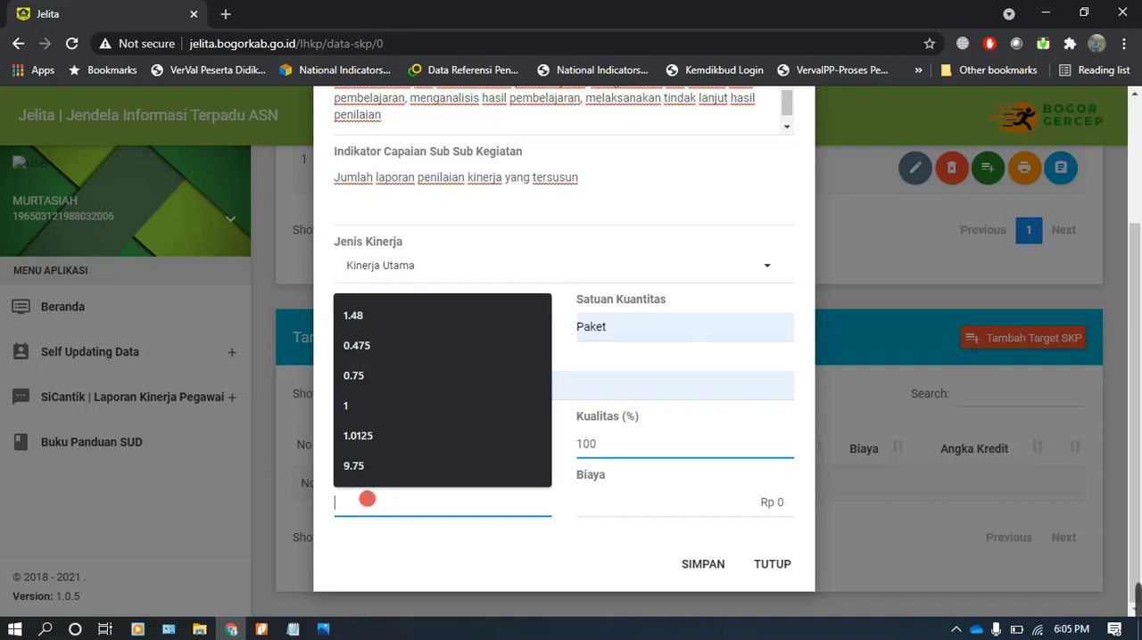
{"action": "type", "text": "29"}
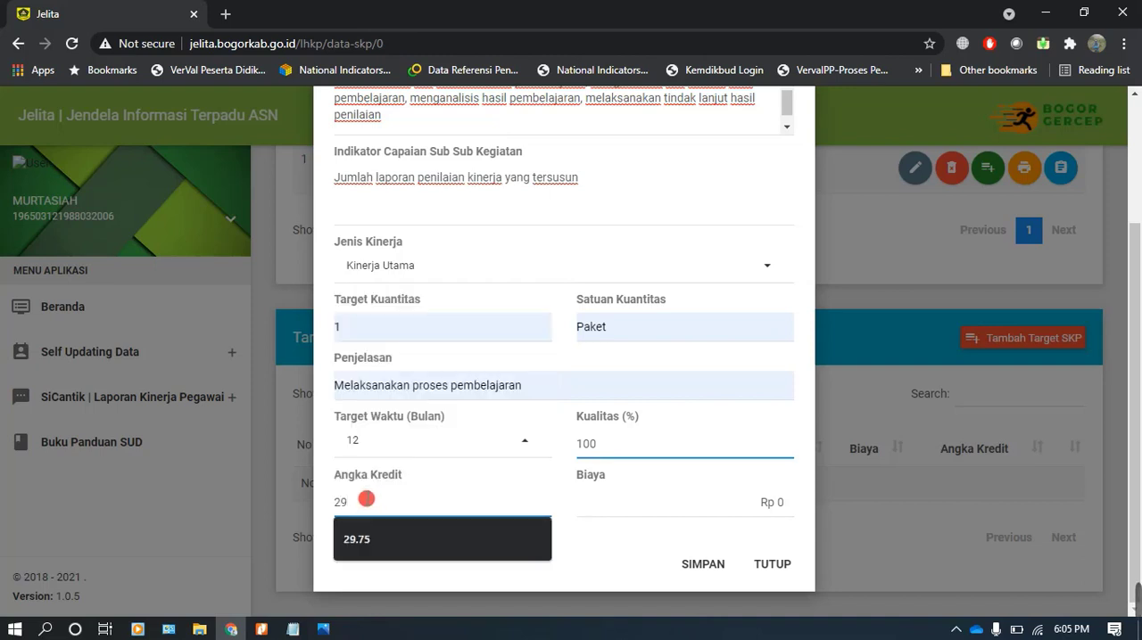
{"action": "left_click", "coordinate": [369, 538]}
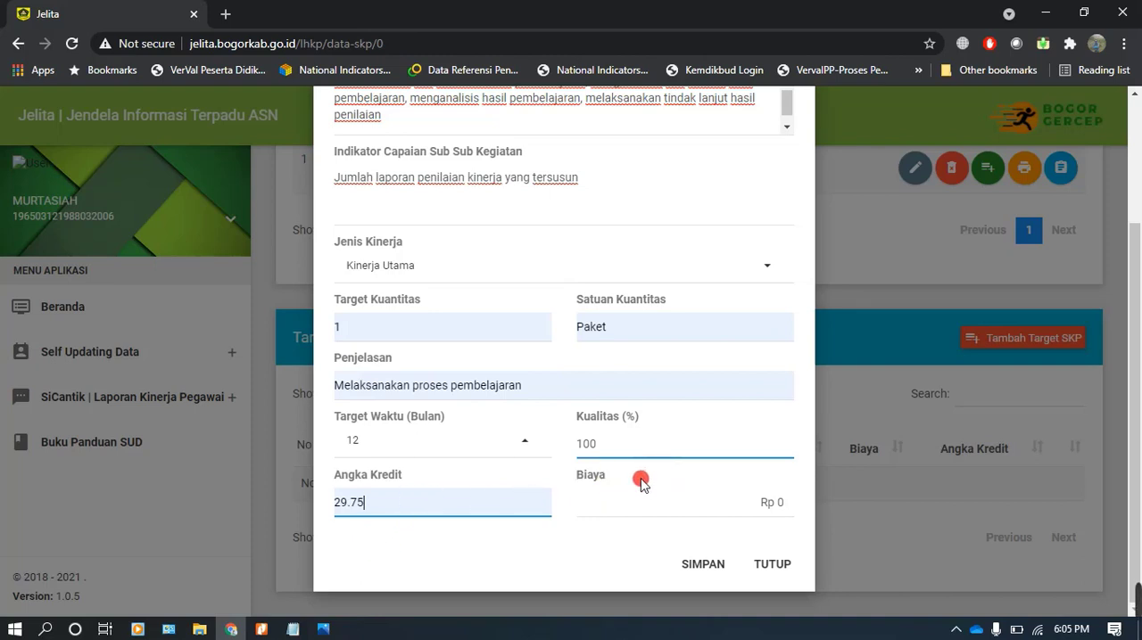
Save the teaching activity target and confirm storing the data
{"action": "left_click", "coordinate": [704, 564]}
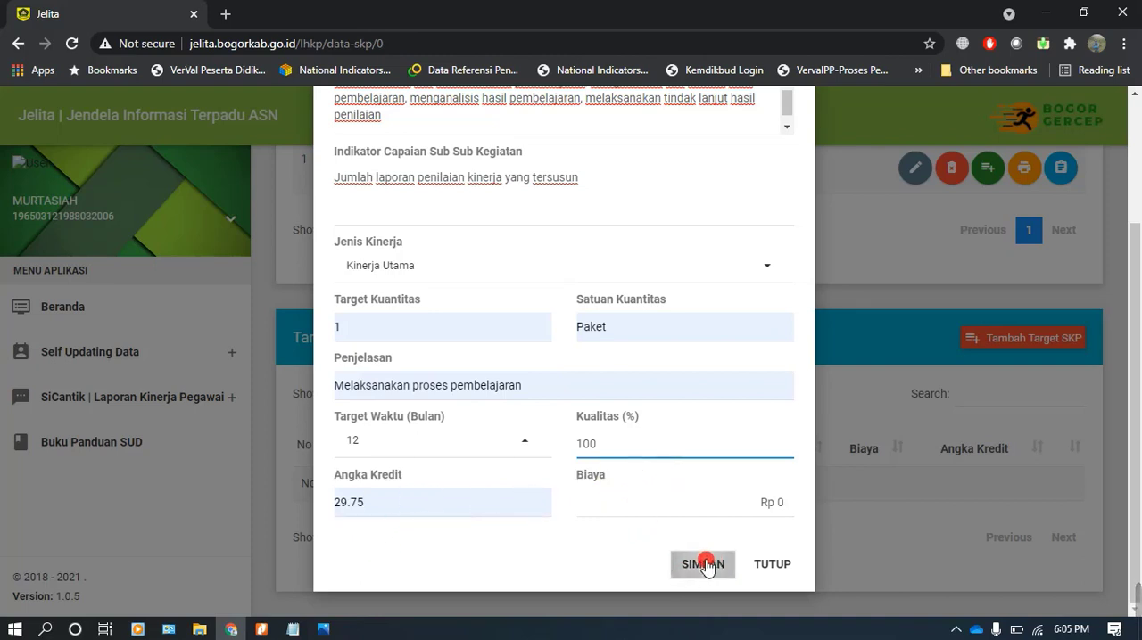
{"action": "left_click", "coordinate": [599, 437]}
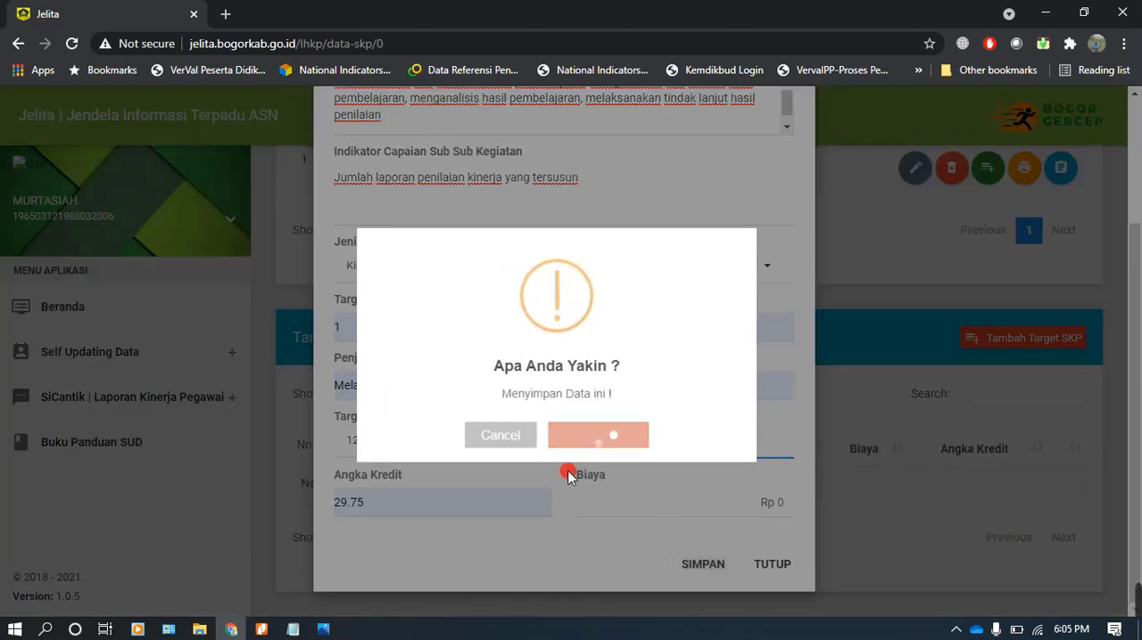
{"action": "left_click", "coordinate": [558, 443]}
Start another annual SKP target with SKP Atasan Langsung set to Tidak Ada Pemangku Jabatan
{"action": "scroll", "coordinate": [549, 407], "scroll_direction": "down", "scroll_amount": 2}
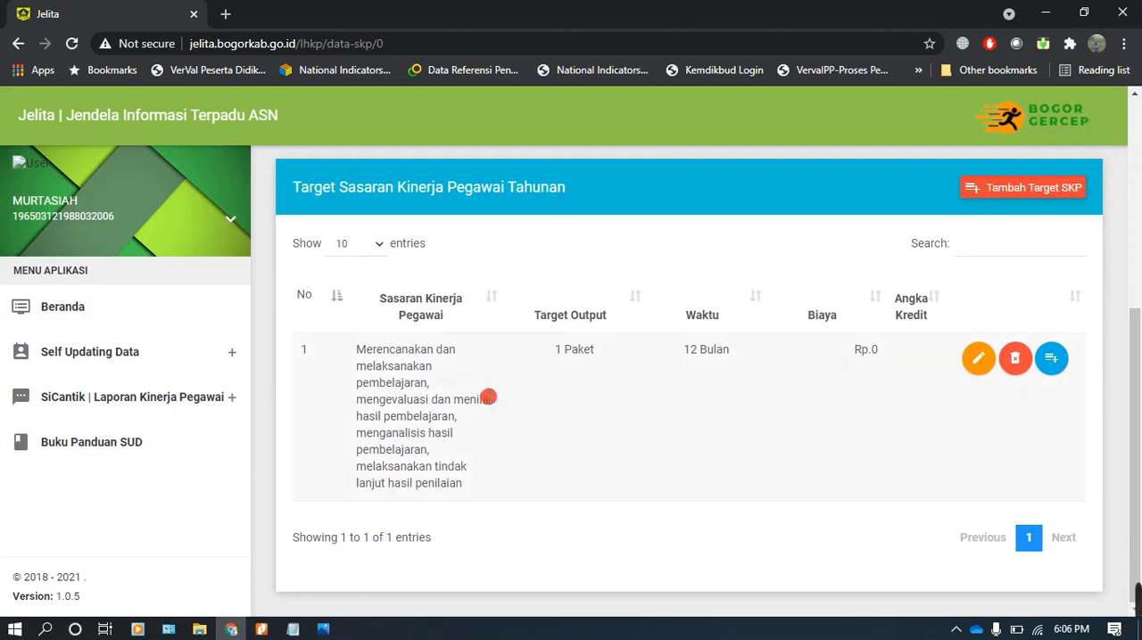
{"action": "left_click", "coordinate": [1033, 193]}
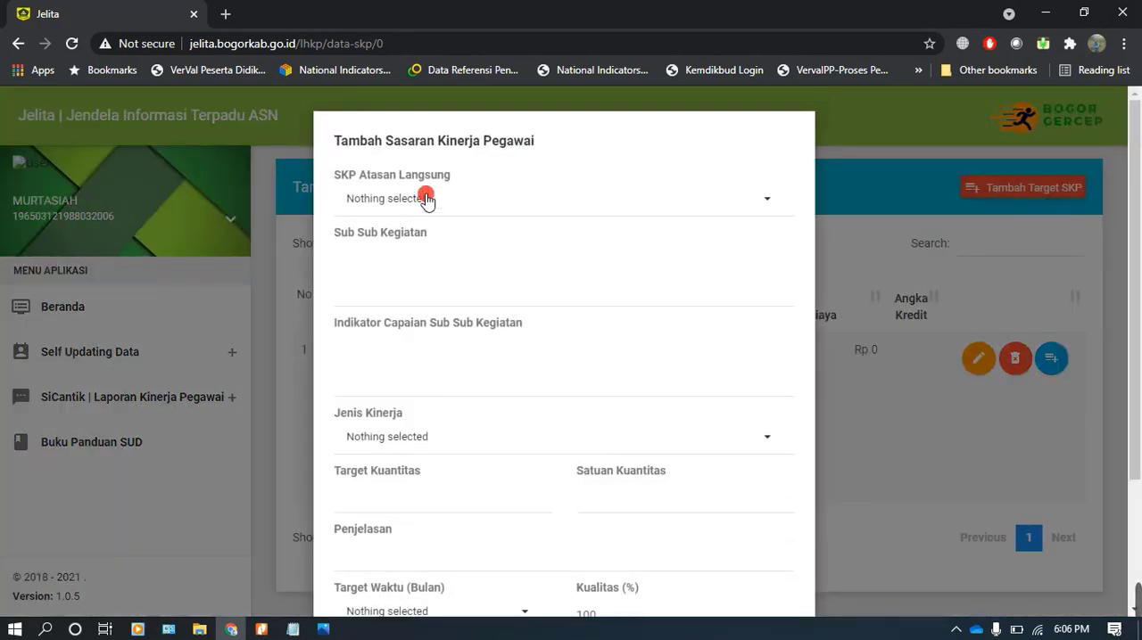
{"action": "left_click", "coordinate": [426, 198]}
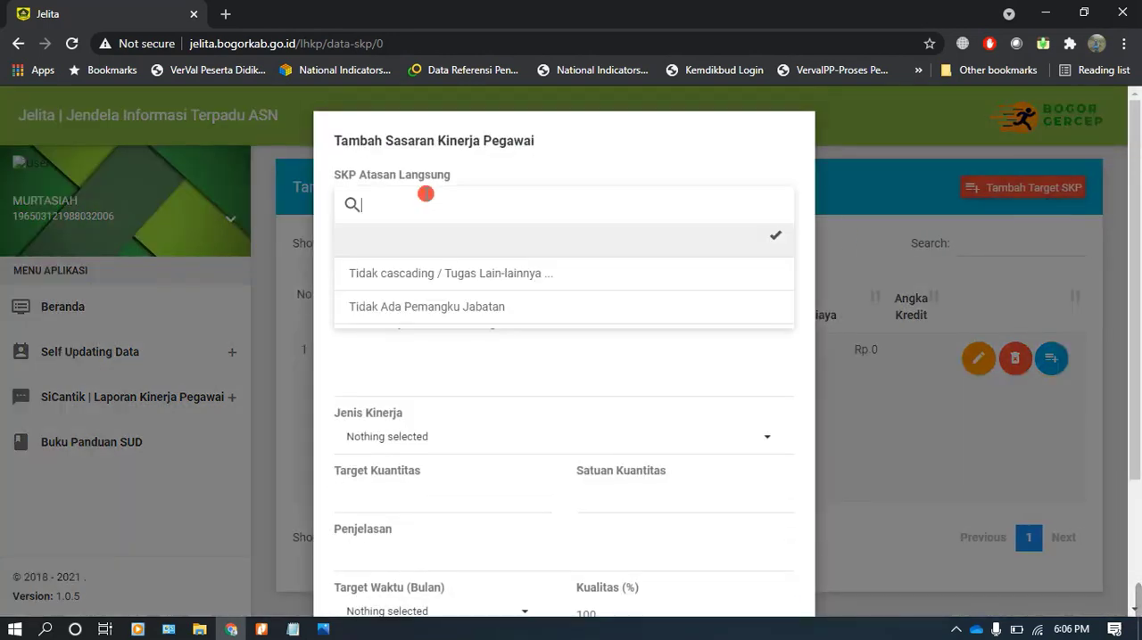
{"action": "left_click", "coordinate": [453, 307]}
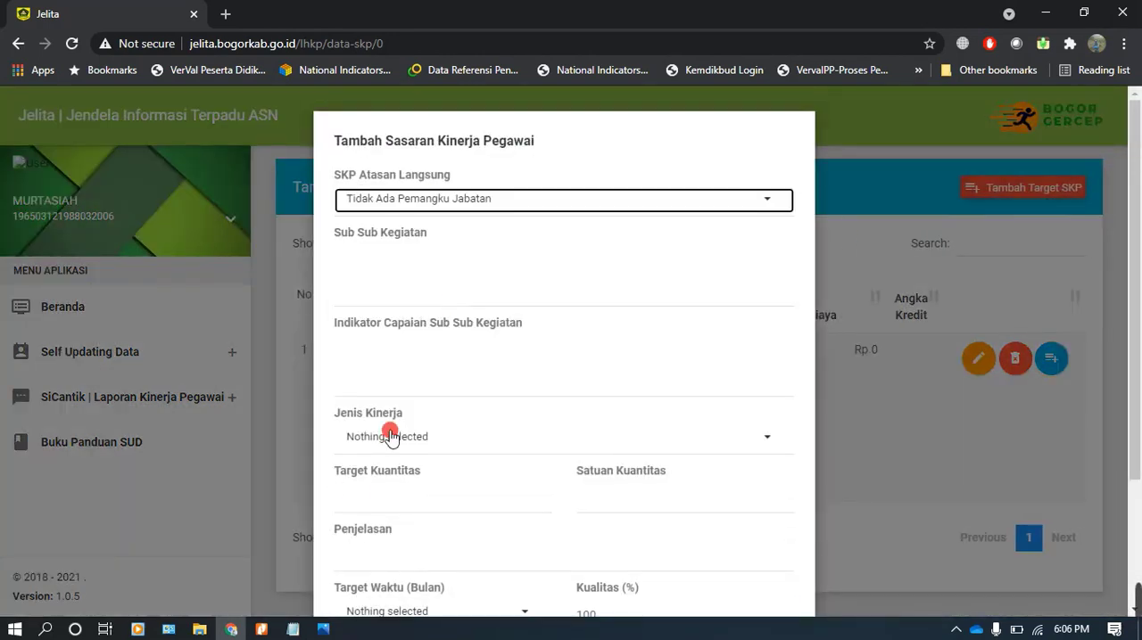
Copy the text of activity 2.1 on planning and carrying out pembimbingan from the PDF in Nitro Pro into Jelita's Sub Sub Kegiatan
{"action": "left_click", "coordinate": [261, 629]}
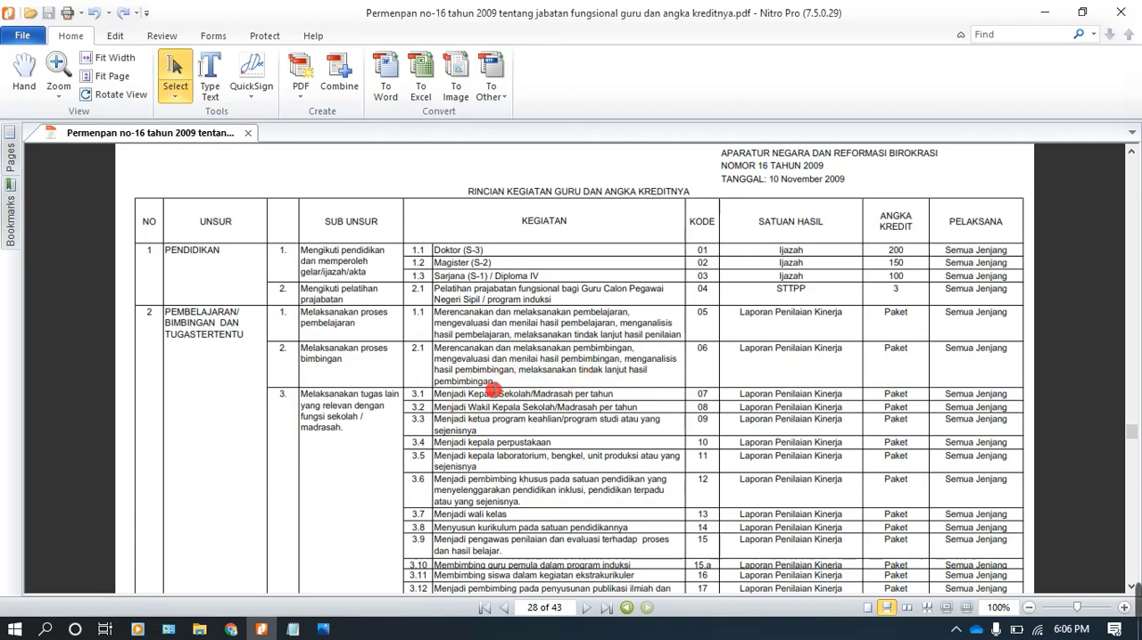
{"action": "left_click_drag", "start_coordinate": [435, 348], "coordinate": [496, 380]}
{"action": "key", "text": "ctrl+c"}
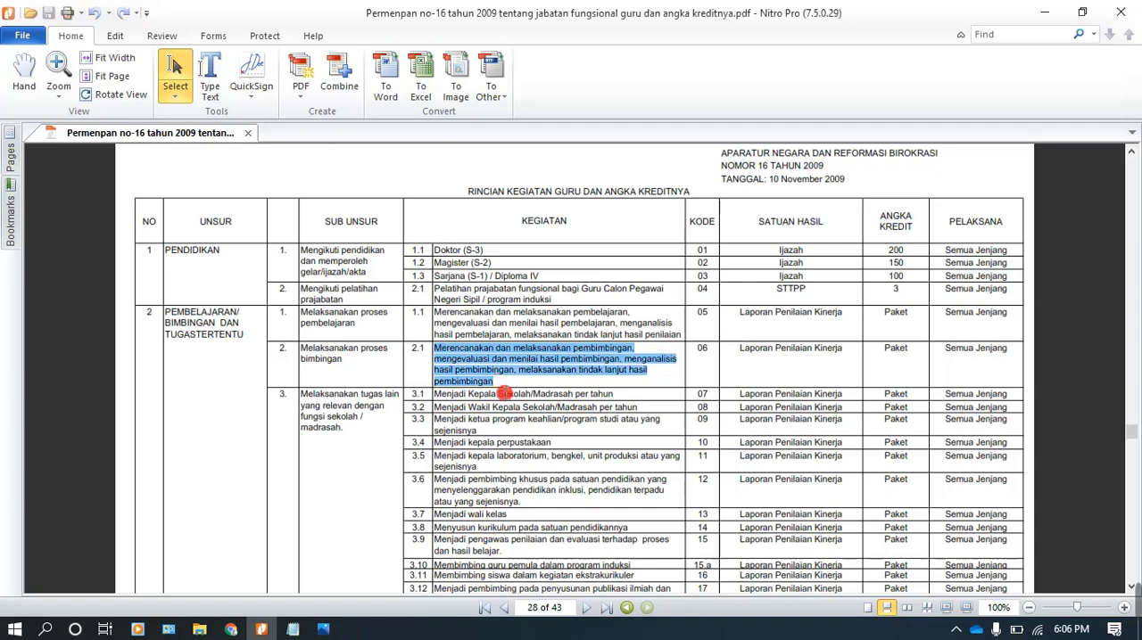
{"action": "left_click", "coordinate": [233, 629]}
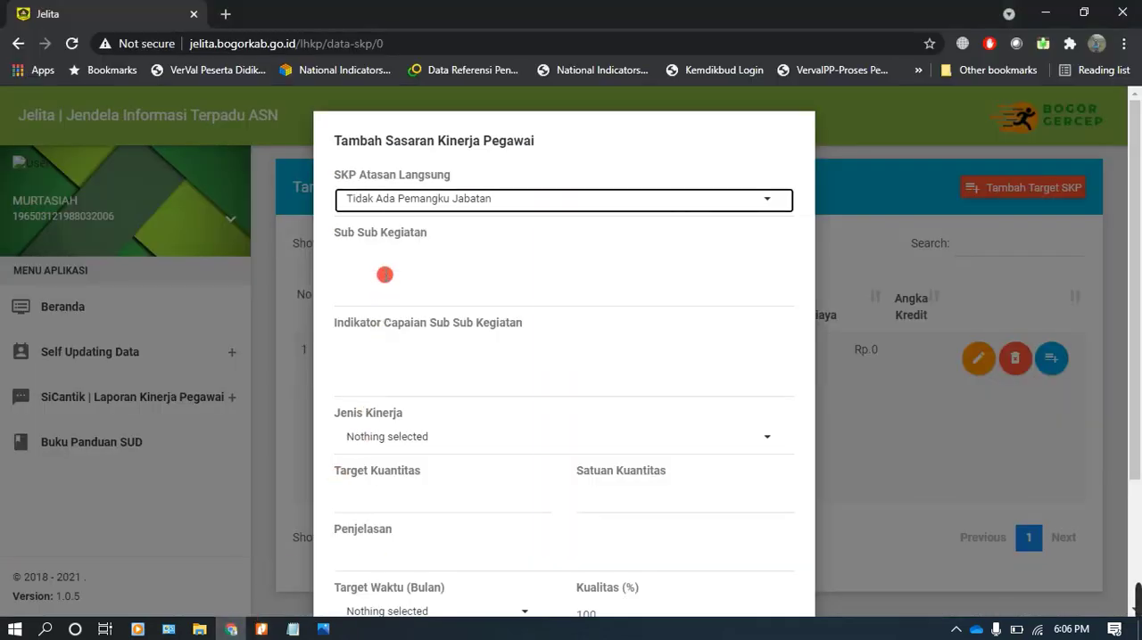
{"action": "left_click", "coordinate": [387, 261]}
{"action": "key", "text": "ctrl+v"}
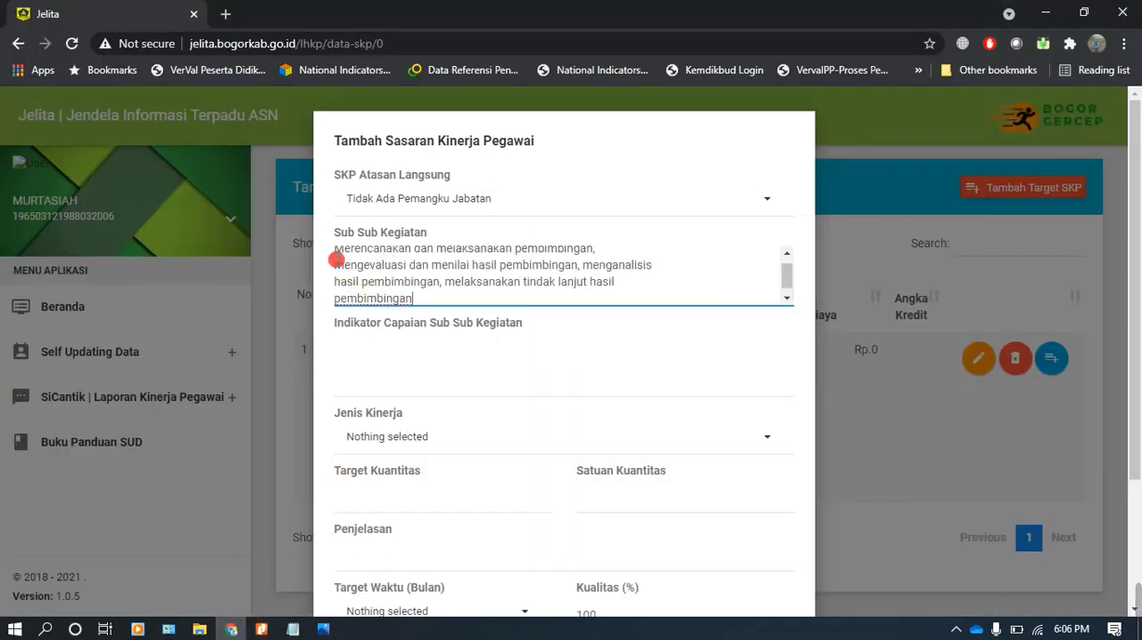
Remove the line breaks from the pembimbingan text in Sub Sub Kegiatan so it flows as one sentence
{"action": "left_click", "coordinate": [331, 258]}
{"action": "key", "text": "BackSpace"}
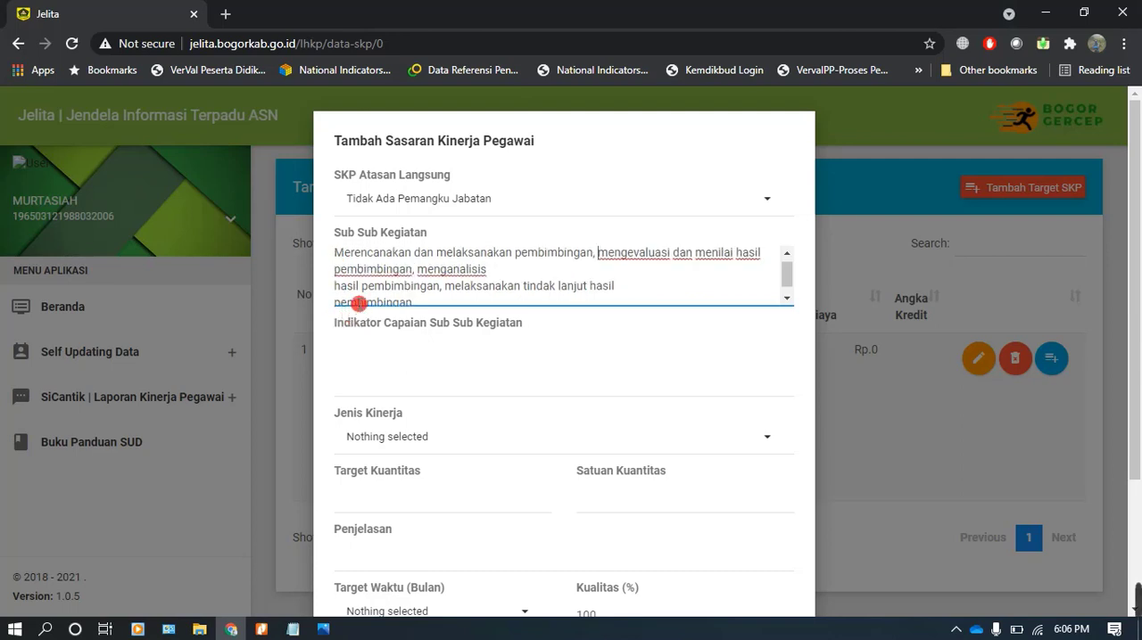
{"action": "left_click", "coordinate": [337, 304]}
{"action": "key", "text": "BackSpace"}
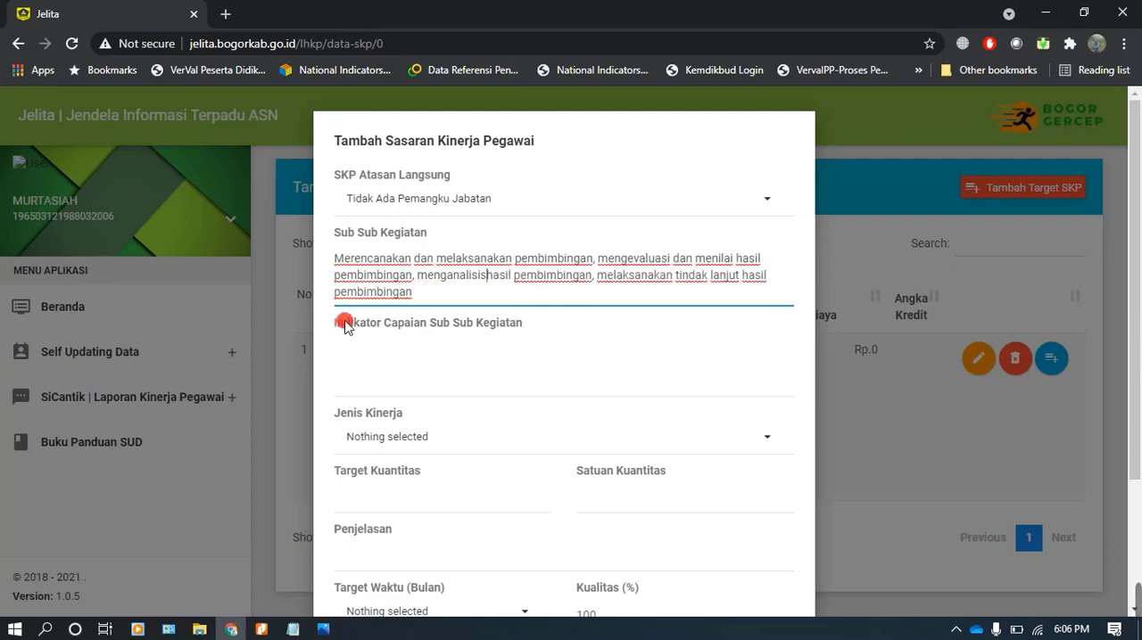
Fill Indikator Capaian Sub Sub Kegiatan with "Jumlah laporan penilaian kinerja yang tersusun", copying activity 2.1's Satuan Hasil from the PDF in Nitro Pro
{"action": "scroll", "coordinate": [424, 277], "scroll_direction": "down", "scroll_amount": 1}
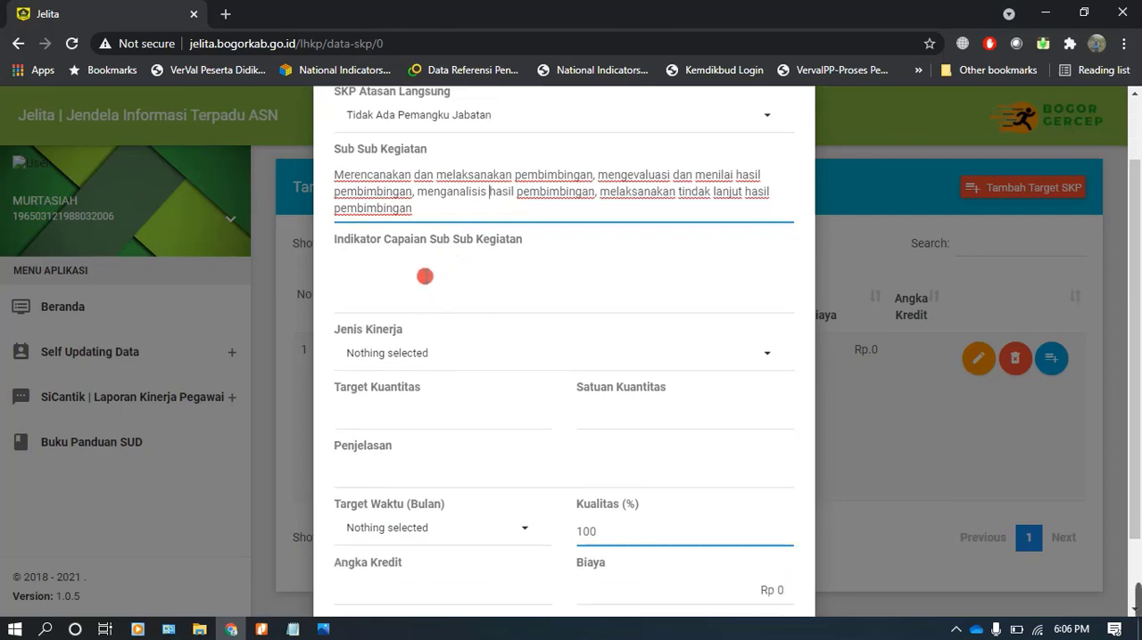
{"action": "left_click", "coordinate": [416, 271]}
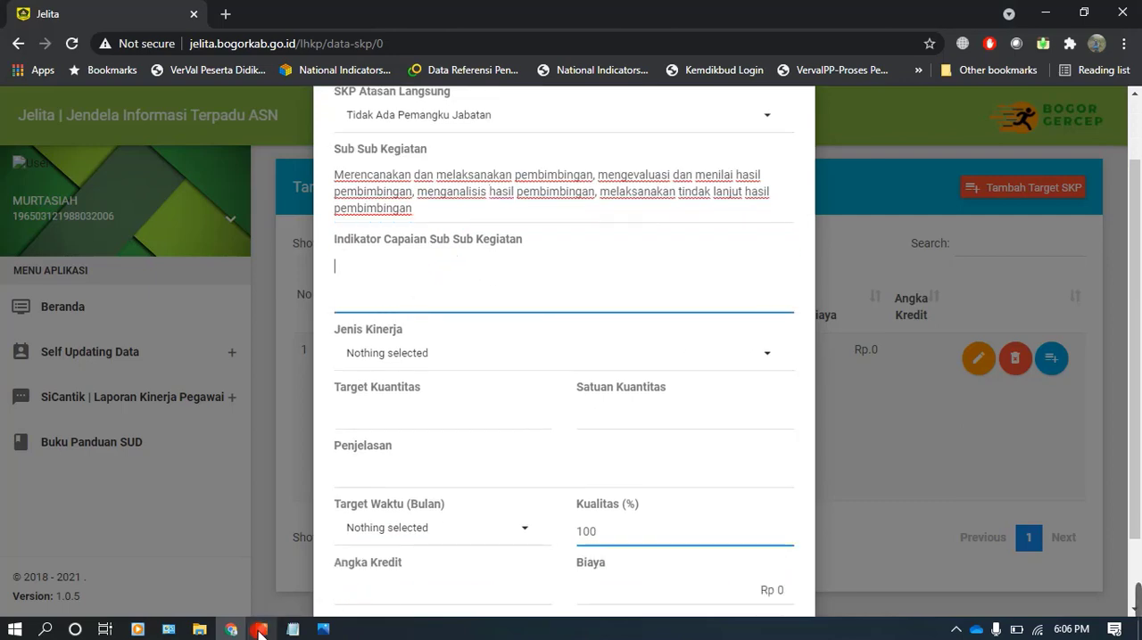
{"action": "left_click", "coordinate": [261, 630]}
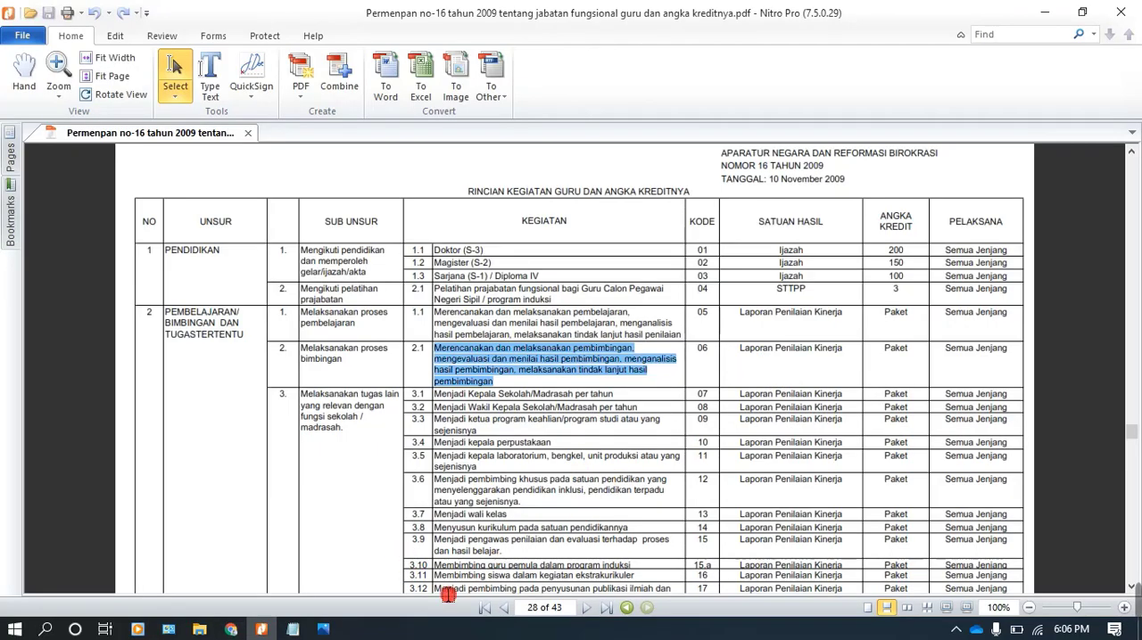
{"action": "left_click", "coordinate": [745, 348]}
{"action": "left_click_drag", "start_coordinate": [746, 348], "coordinate": [829, 377]}
{"action": "key", "text": "ctrl+c"}
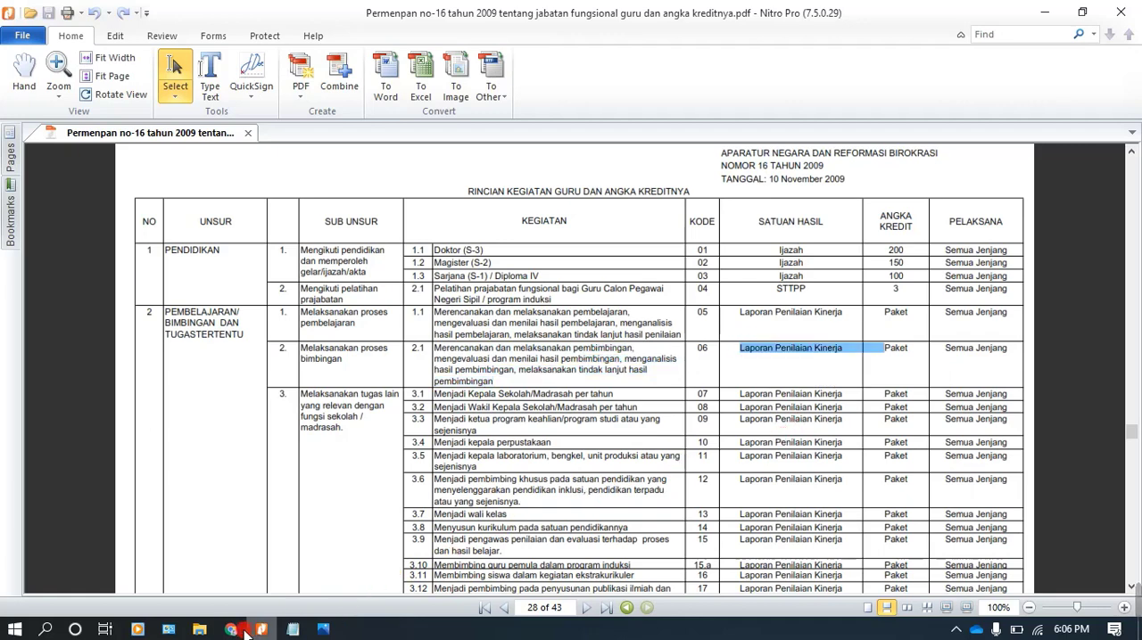
{"action": "key", "text": "alt+Tab"}
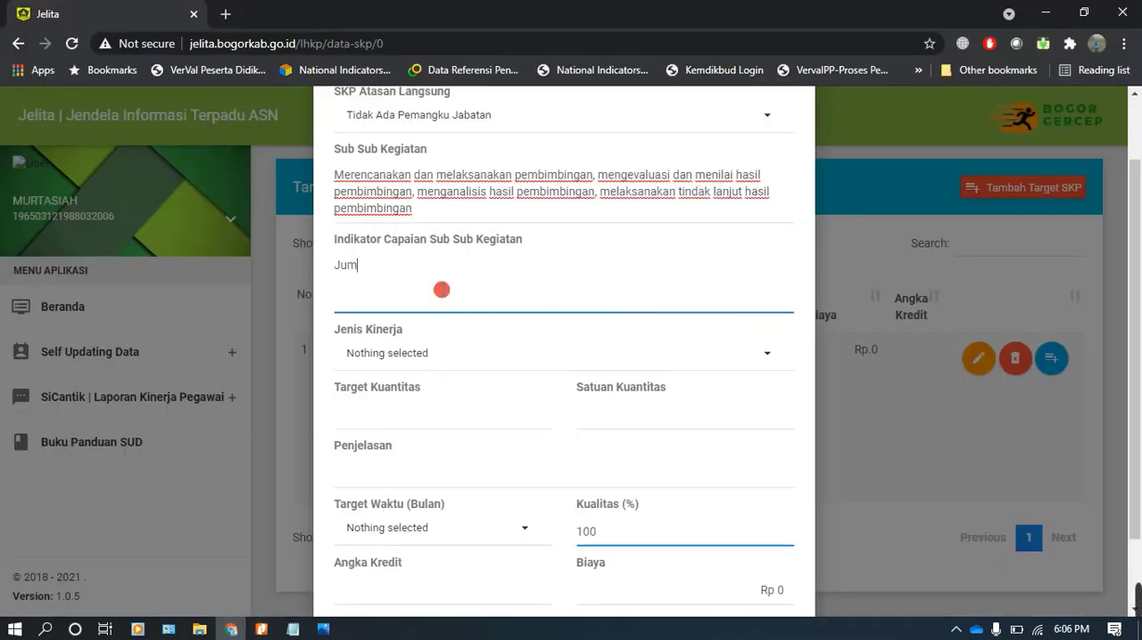
{"action": "key", "text": "ctrl+v"}
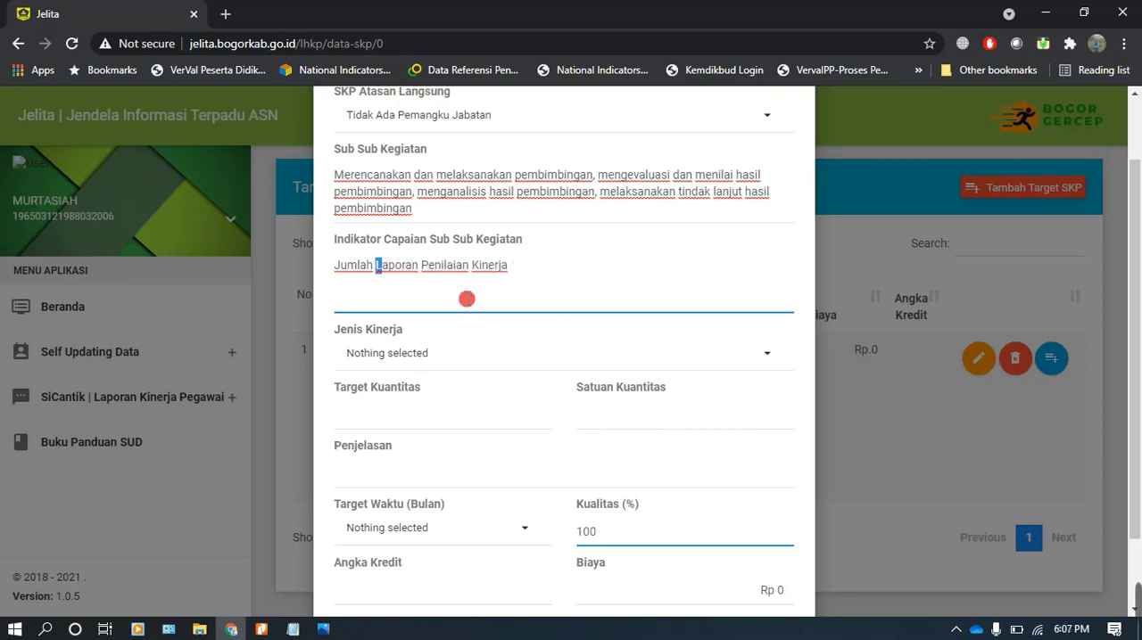
{"action": "key", "text": "BackSpace"}
{"action": "type", "text": "l"}
{"action": "left_click", "coordinate": [422, 266]}
{"action": "key", "text": "BackSpace"}
{"action": "type", "text": "p"}
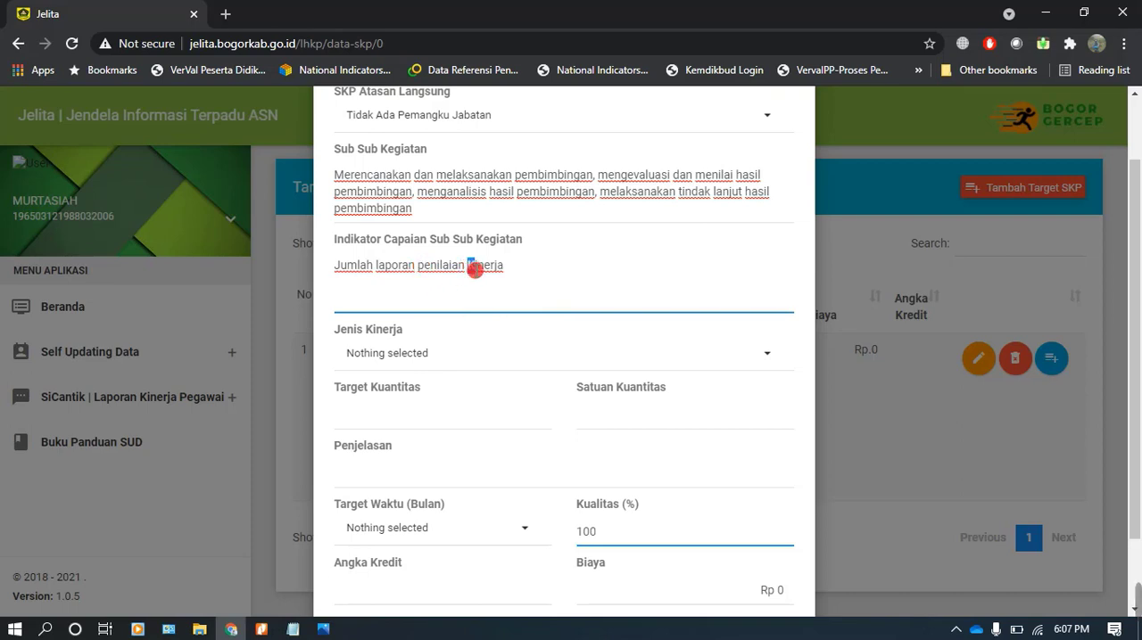
{"action": "type", "text": "k"}
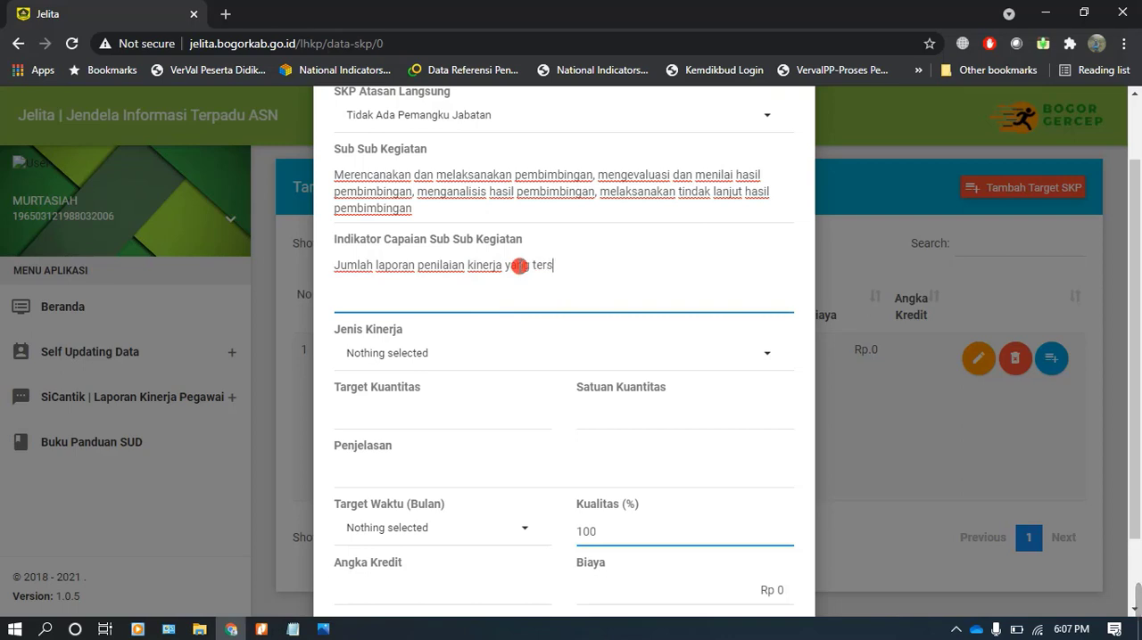
Set Jenis Kinerja to Kinerja Utama and the target quantity to 1 Paket for the pembimbingan activity
{"action": "left_click", "coordinate": [413, 353]}
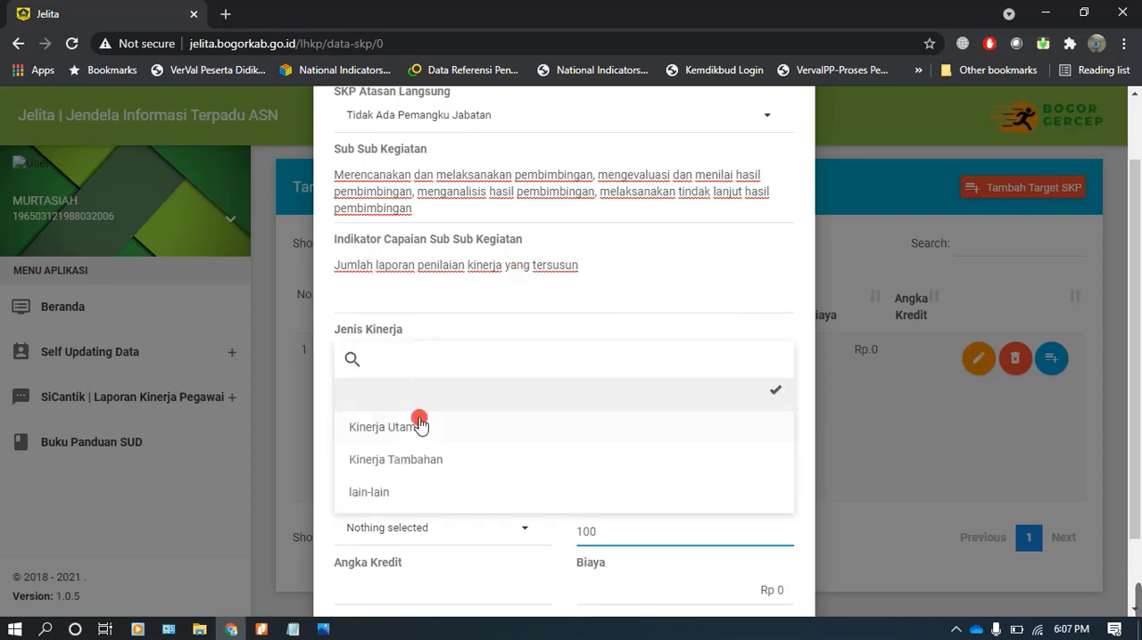
{"action": "left_click", "coordinate": [421, 430]}
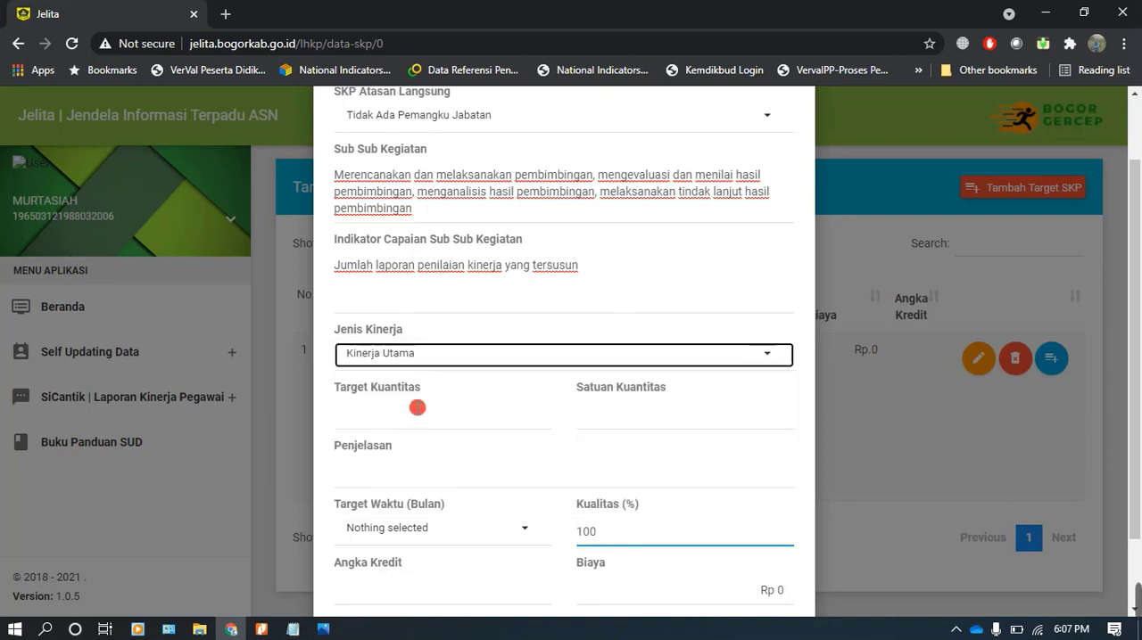
{"action": "left_click", "coordinate": [418, 407]}
{"action": "left_click", "coordinate": [410, 446]}
{"action": "left_click", "coordinate": [592, 413]}
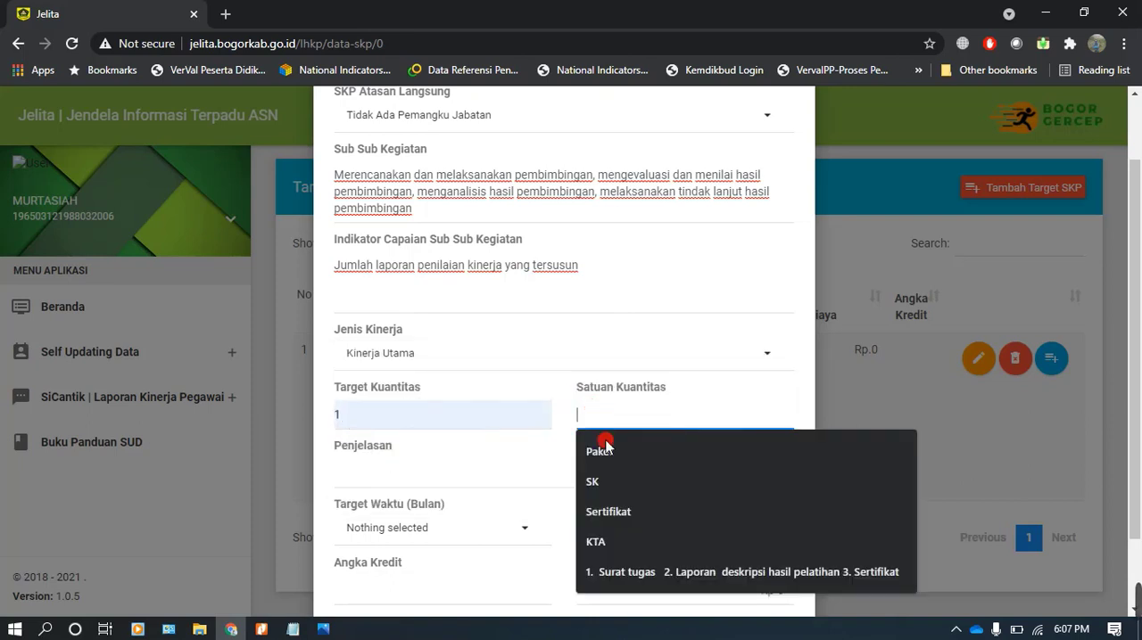
{"action": "left_click", "coordinate": [613, 455]}
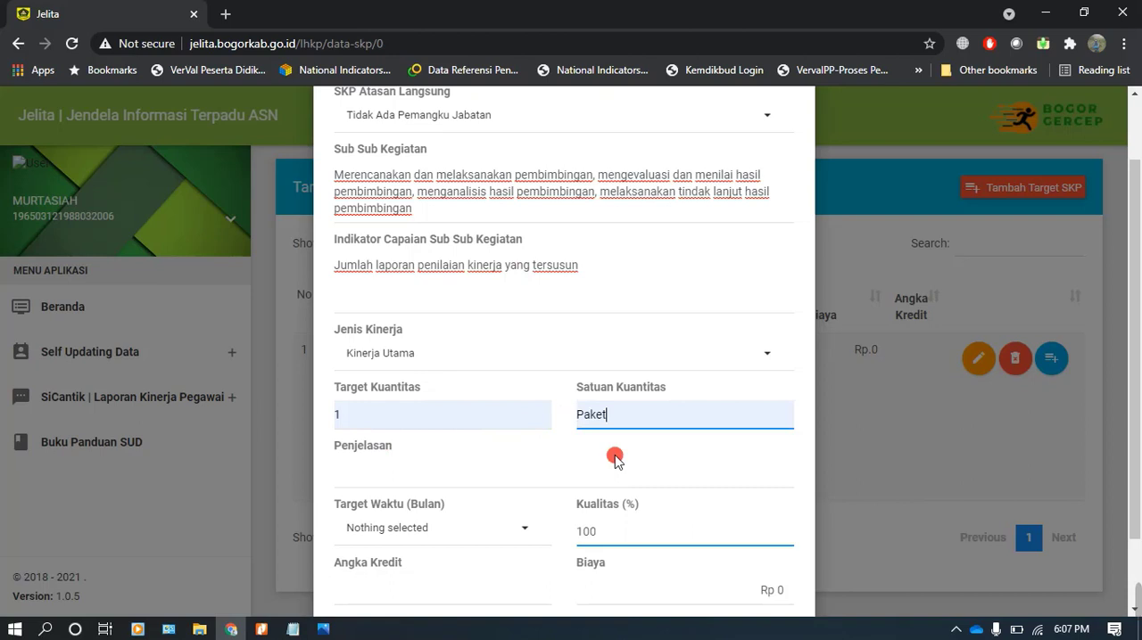
Set Penjelasan to "Melaksanakan proses bimbingan", checking it against the Sub Unsur column of the PDF in Nitro Pro
{"action": "left_click", "coordinate": [389, 474]}
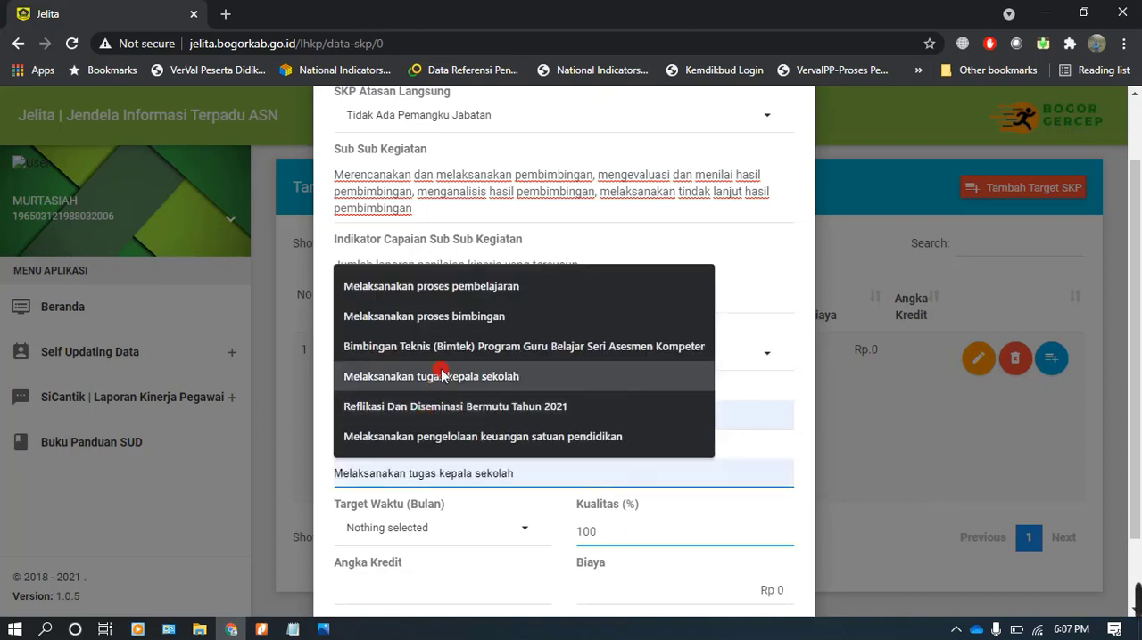
{"action": "left_click", "coordinate": [459, 318]}
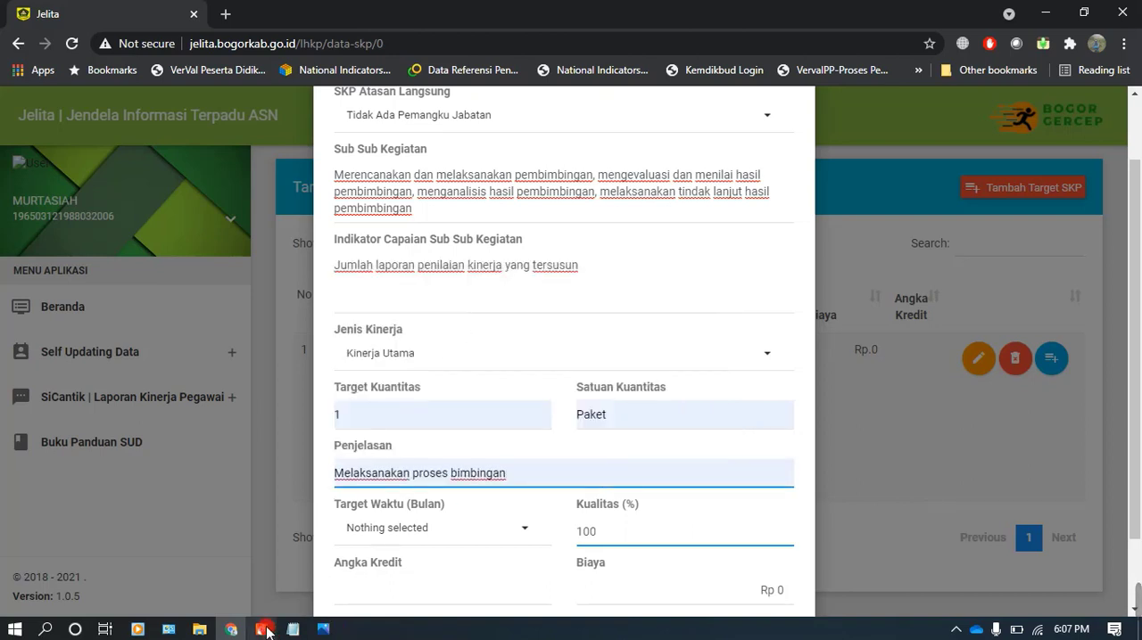
{"action": "left_click", "coordinate": [260, 630]}
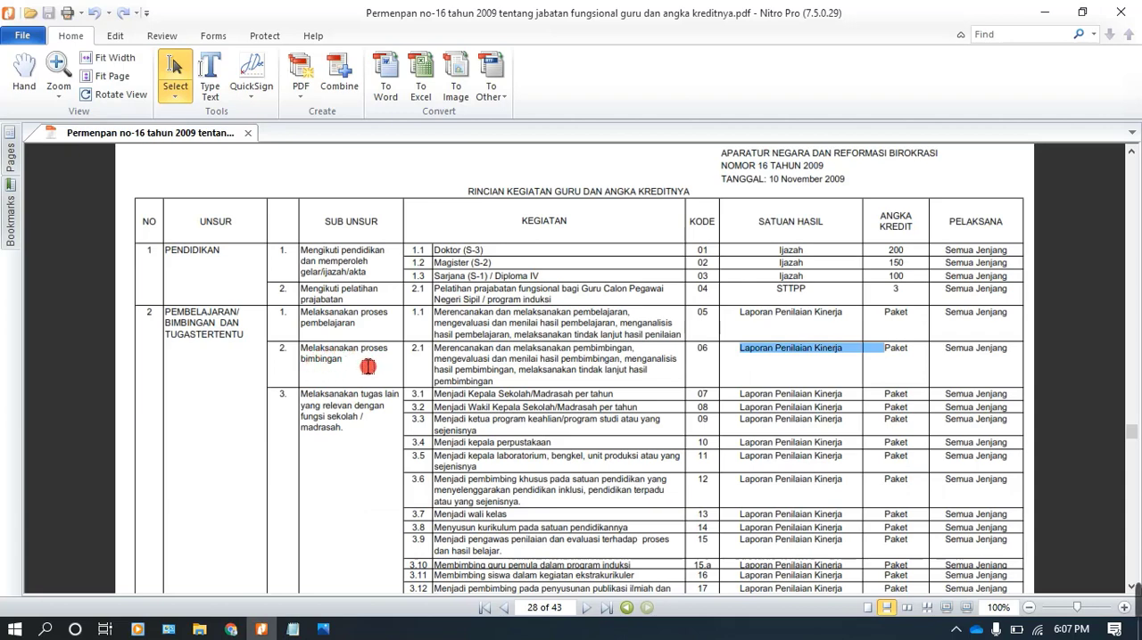
{"action": "left_click", "coordinate": [231, 630]}
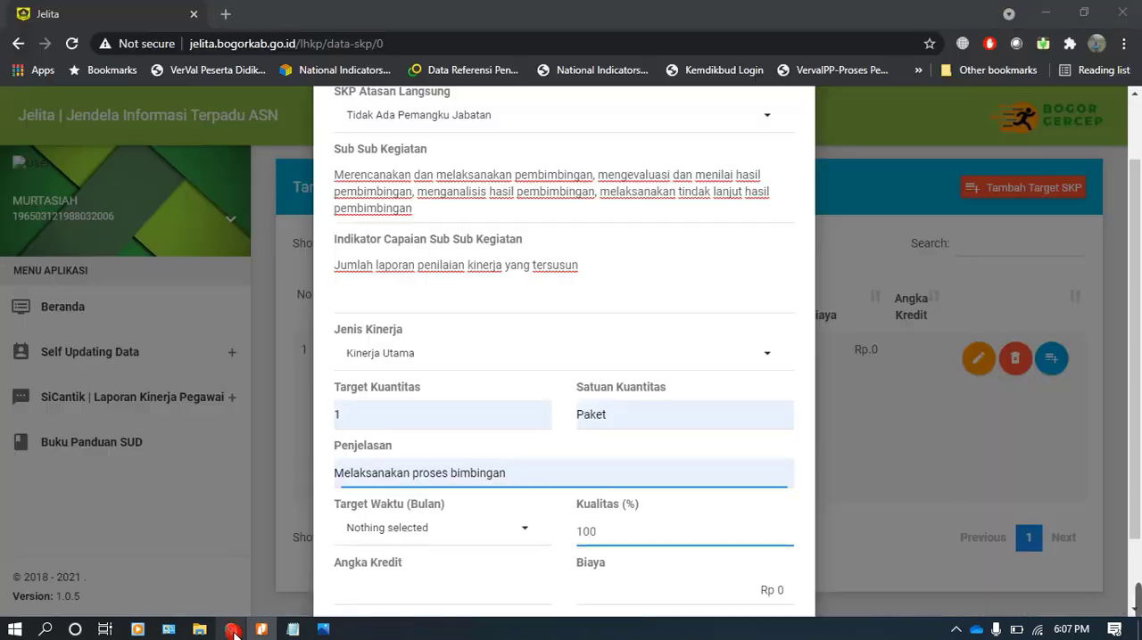
Set Target Waktu to 12 months for the pembimbingan activity
{"action": "scroll", "coordinate": [419, 461], "scroll_direction": "down", "scroll_amount": 1}
{"action": "left_click", "coordinate": [422, 446]}
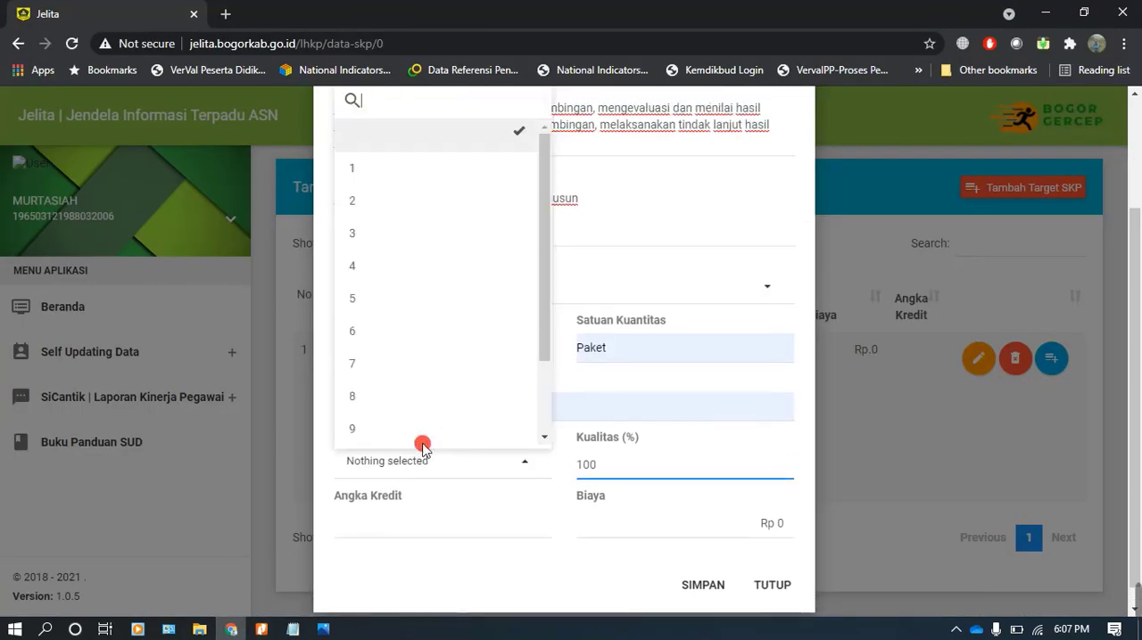
{"action": "scroll", "coordinate": [413, 408], "scroll_direction": "down", "scroll_amount": 2}
{"action": "left_click", "coordinate": [397, 438]}
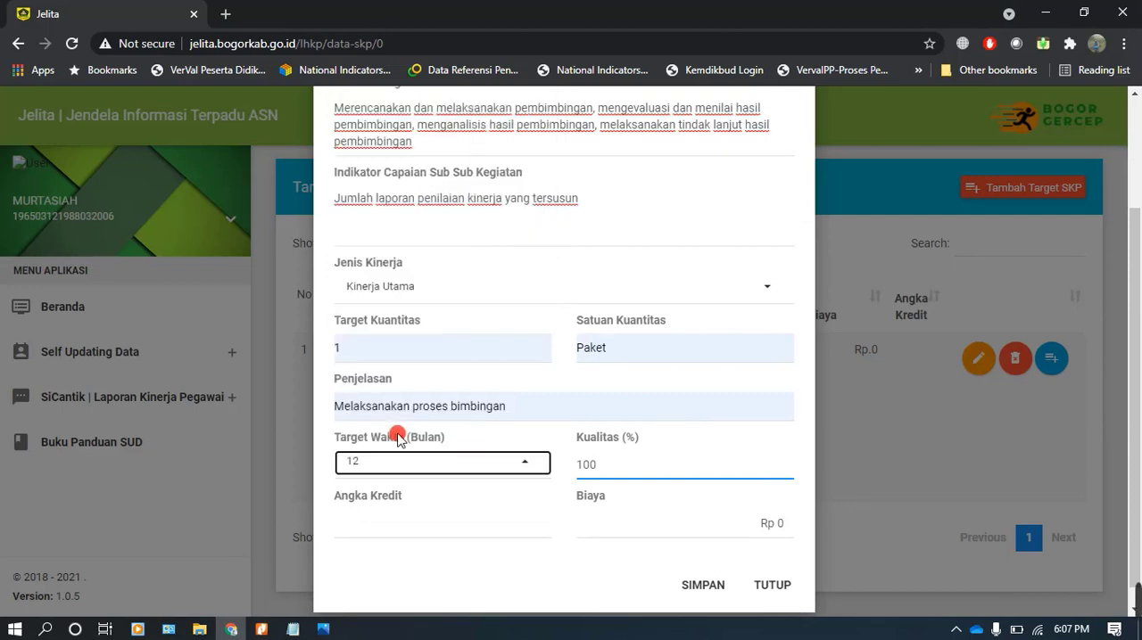
Calculate 29.75 × 0.05 in Calculator to work out the Angka Kredit for the pembimbingan activity
{"action": "scroll", "coordinate": [402, 437], "scroll_direction": "down", "scroll_amount": 1}
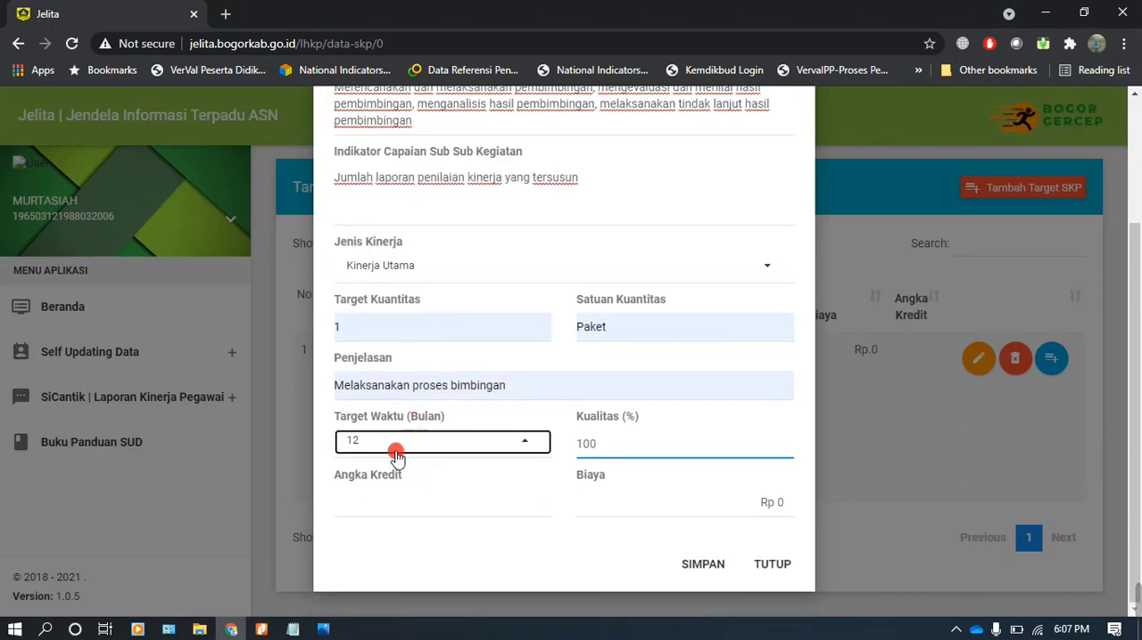
{"action": "left_click", "coordinate": [379, 504]}
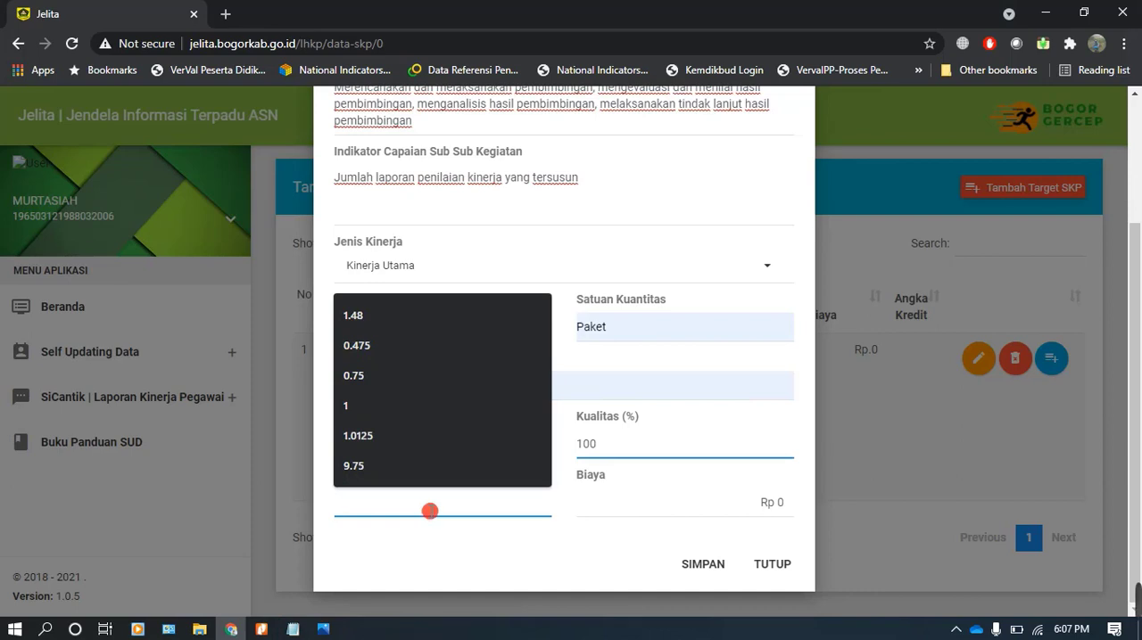
{"action": "key", "text": "XF86Calculator"}
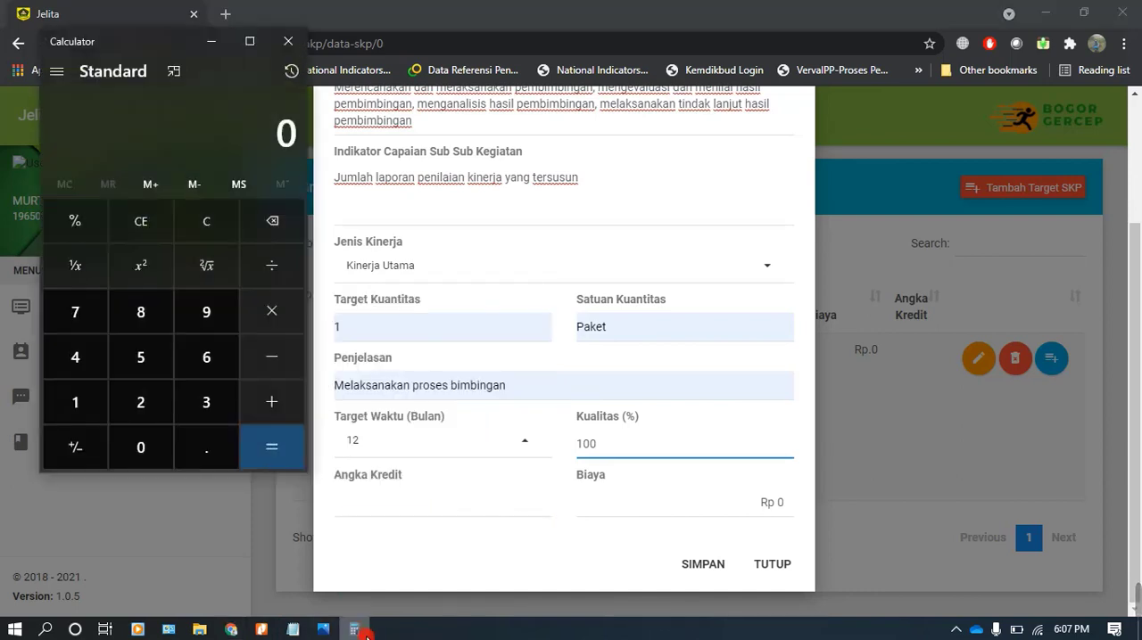
{"action": "left_click", "coordinate": [158, 419]}
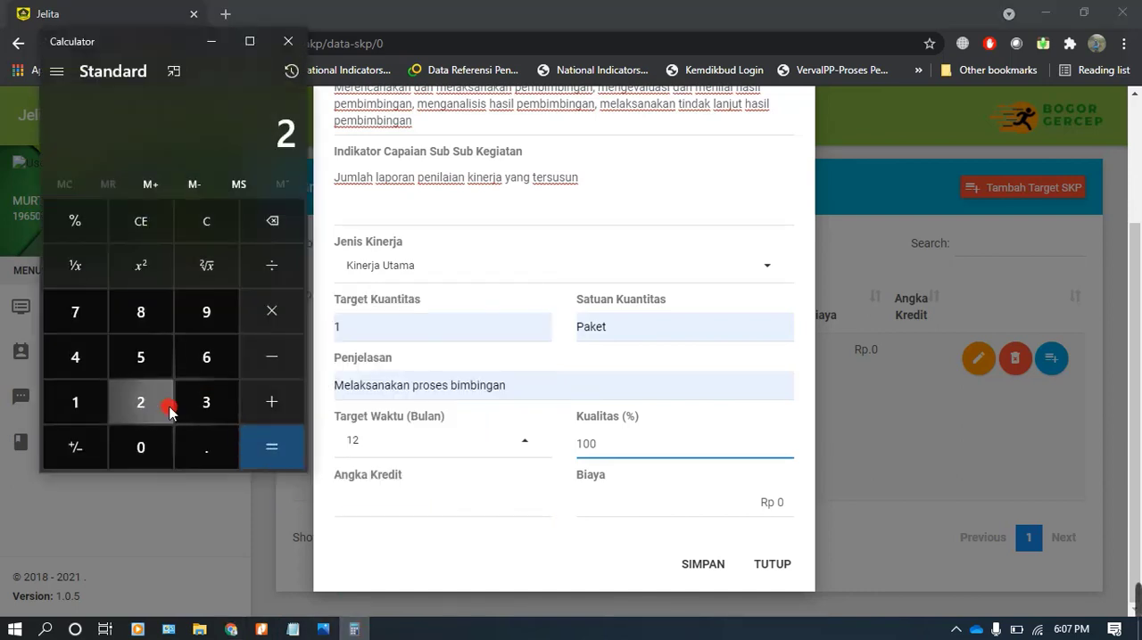
{"action": "left_click", "coordinate": [210, 312]}
{"action": "left_click", "coordinate": [208, 446]}
{"action": "left_click", "coordinate": [75, 311]}
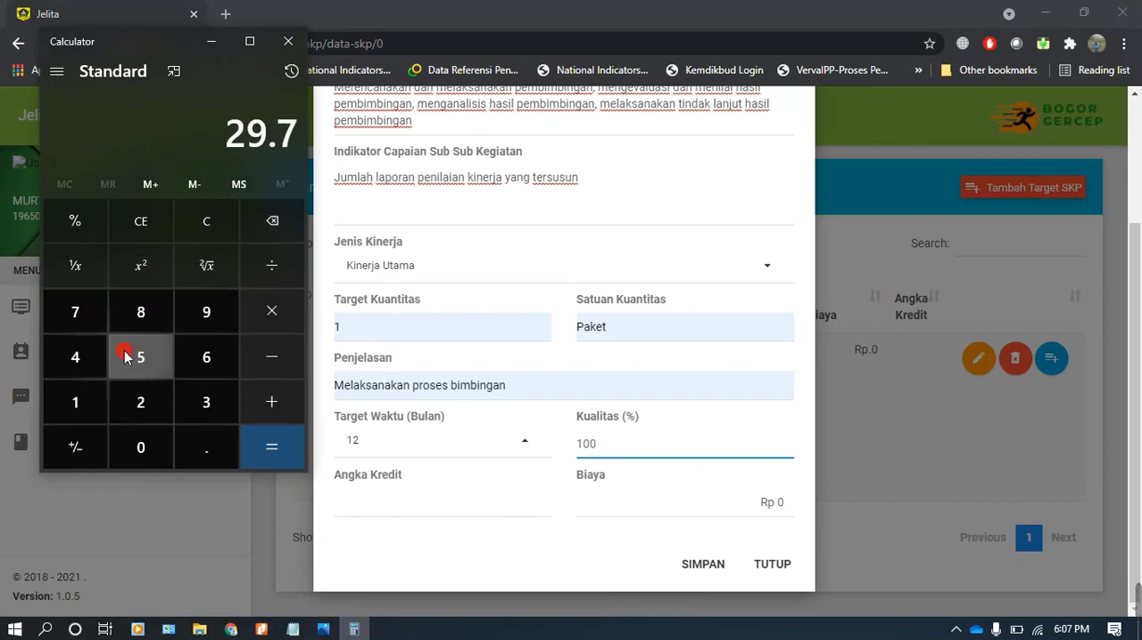
{"action": "left_click", "coordinate": [140, 356]}
{"action": "left_click", "coordinate": [257, 321]}
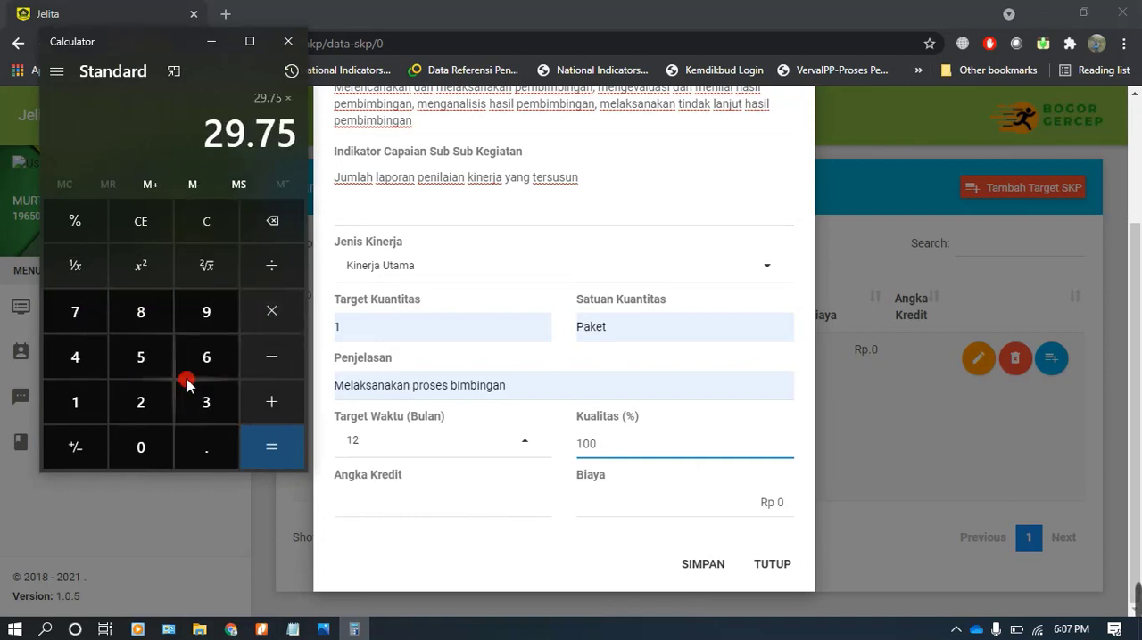
{"action": "left_click", "coordinate": [145, 355]}
{"action": "left_click", "coordinate": [87, 225]}
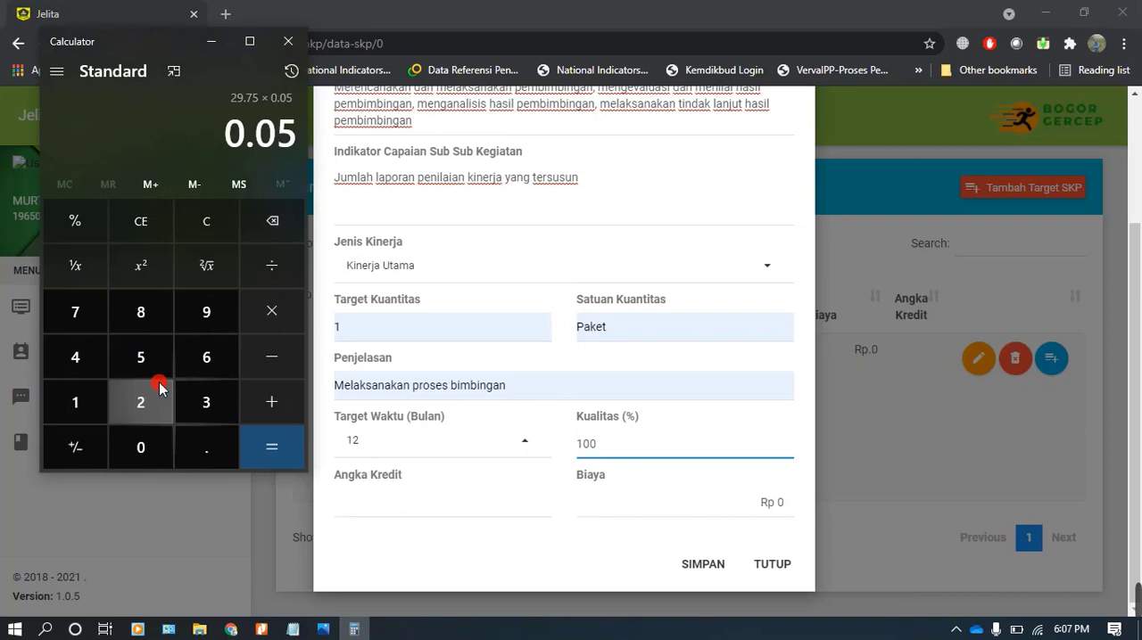
{"action": "left_click", "coordinate": [282, 448]}
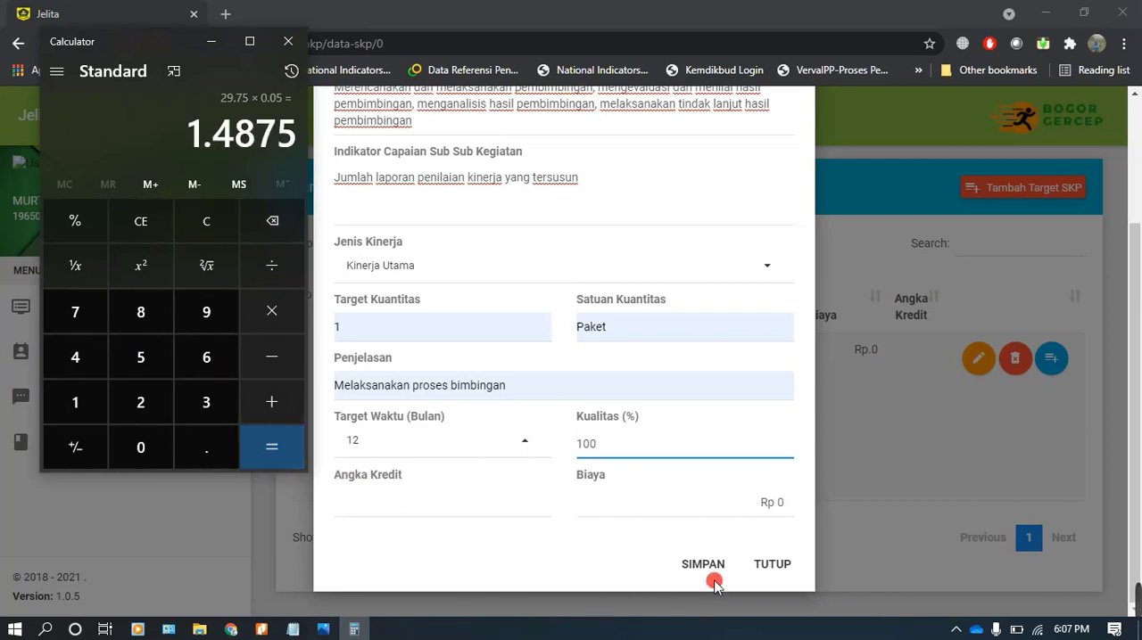
Set Angka Kredit to 1.48 in Jelita and save the pembimbingan target, confirming the save
{"action": "left_click", "coordinate": [426, 504]}
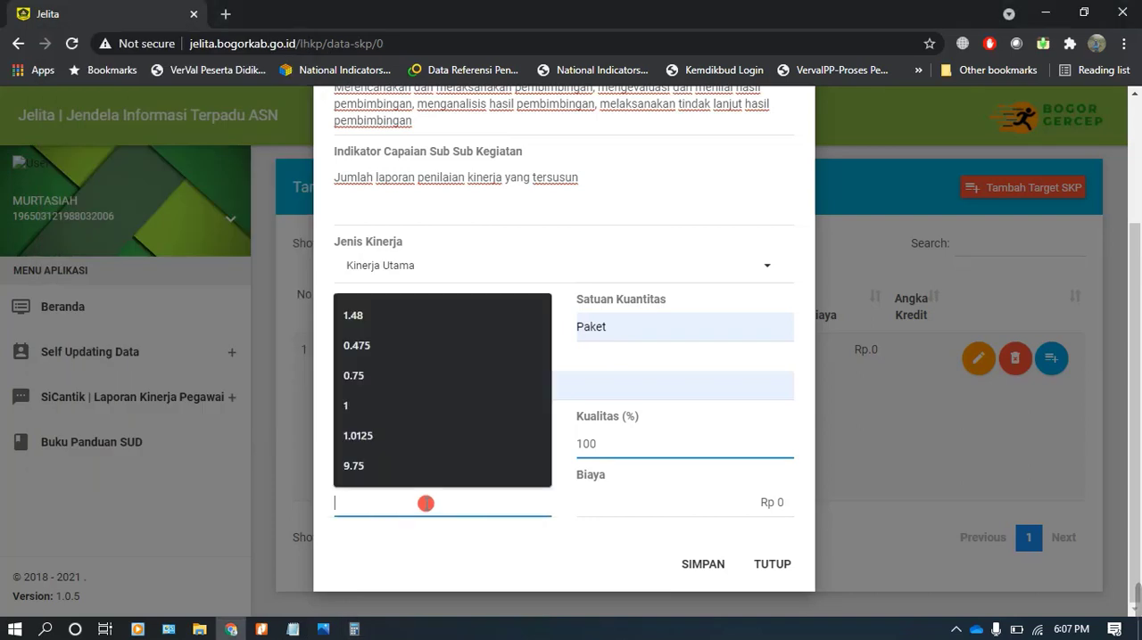
{"action": "left_click", "coordinate": [348, 317]}
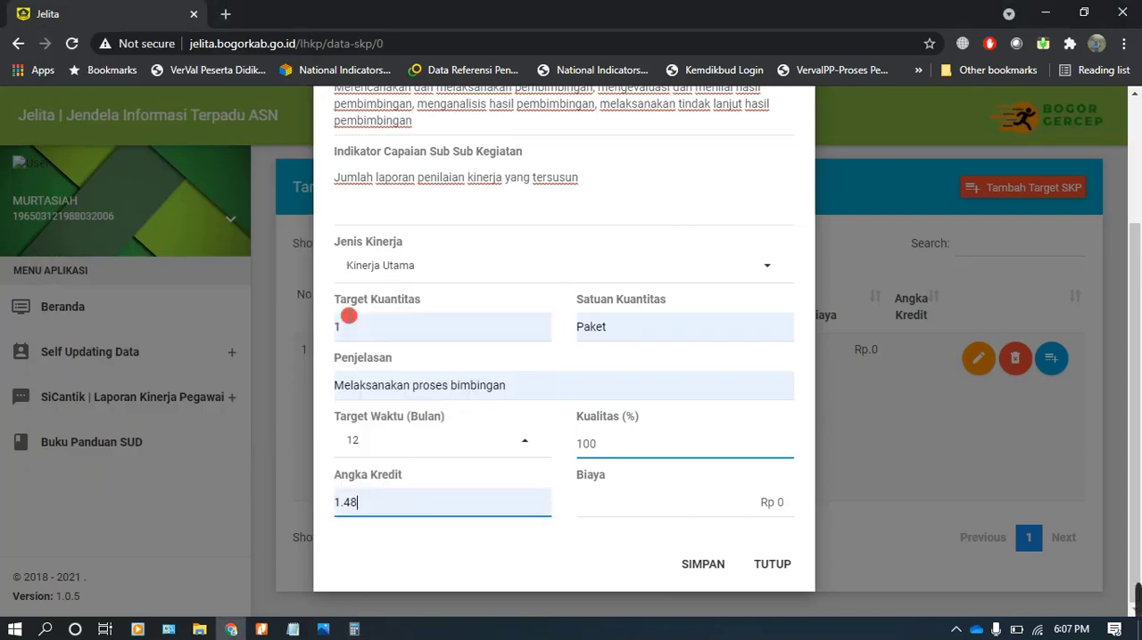
{"action": "left_click", "coordinate": [704, 567]}
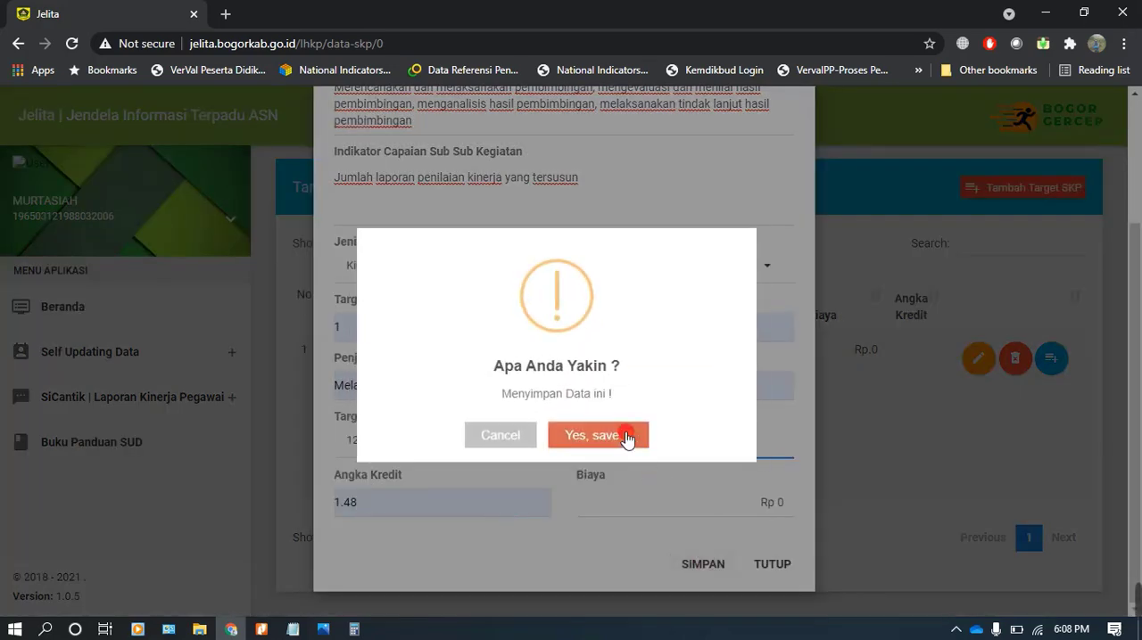
{"action": "left_click", "coordinate": [627, 436]}
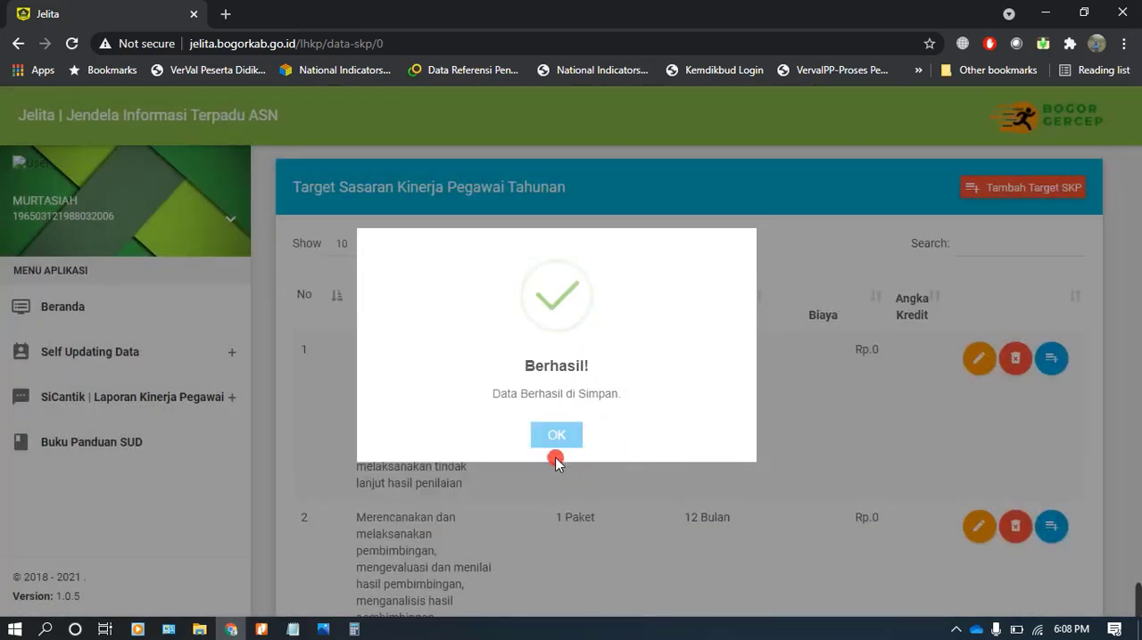
{"action": "left_click", "coordinate": [555, 439]}
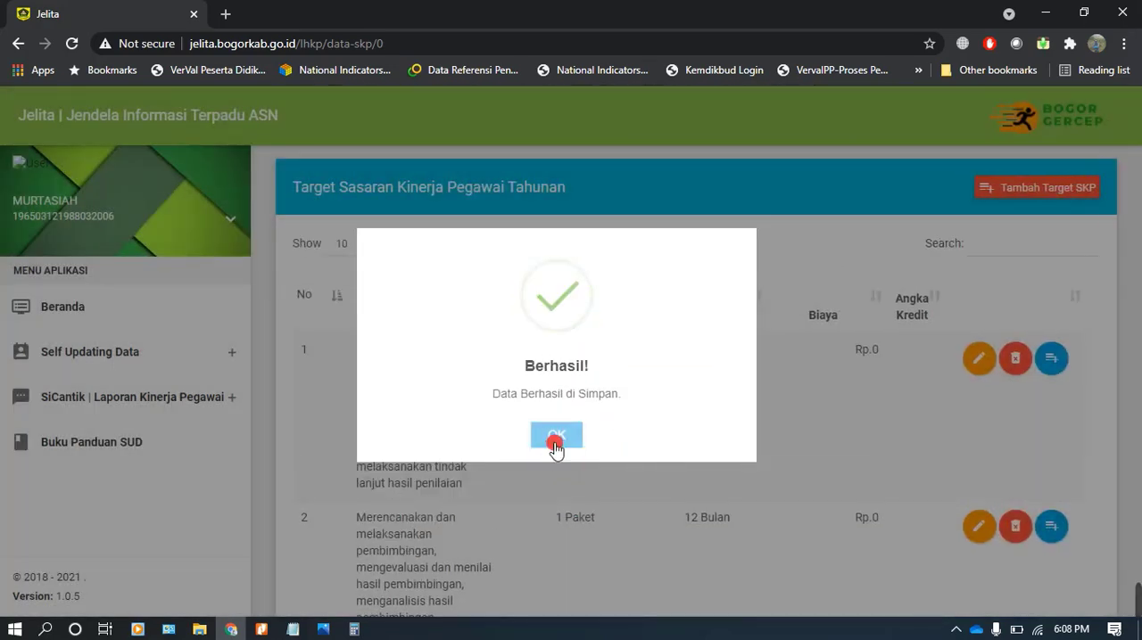
Start another SKP target with SKP Atasan Langsung set to Tidak Ada Pemangku Jabatan
{"action": "scroll", "coordinate": [553, 441], "scroll_direction": "down", "scroll_amount": 3}
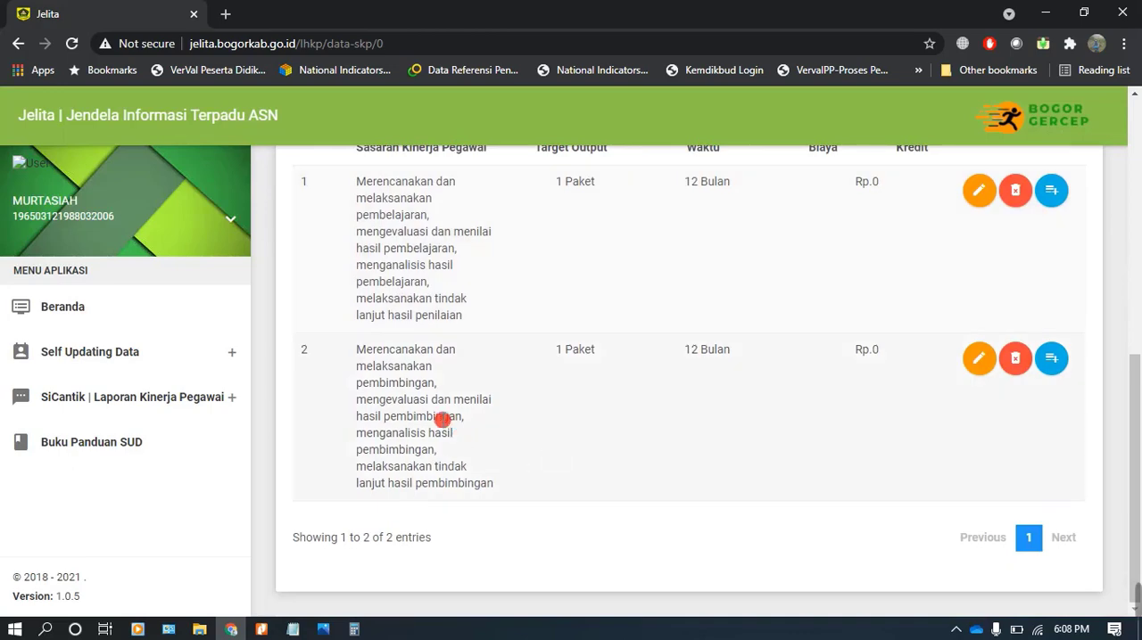
{"action": "scroll", "coordinate": [523, 389], "scroll_direction": "up", "scroll_amount": 2}
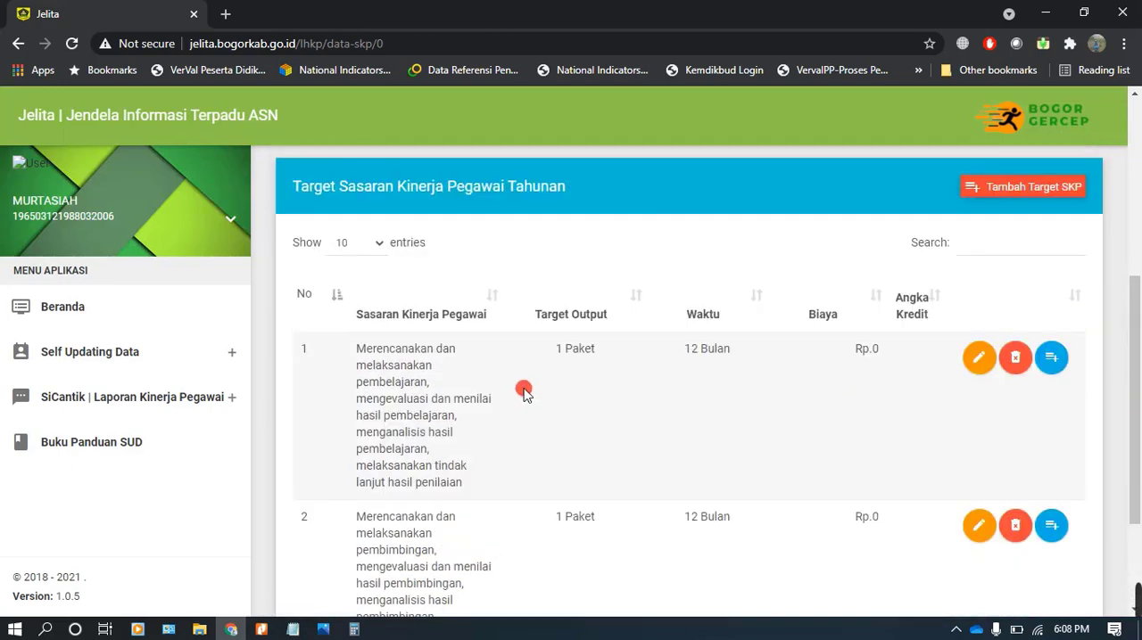
{"action": "scroll", "coordinate": [517, 461], "scroll_direction": "down", "scroll_amount": 2}
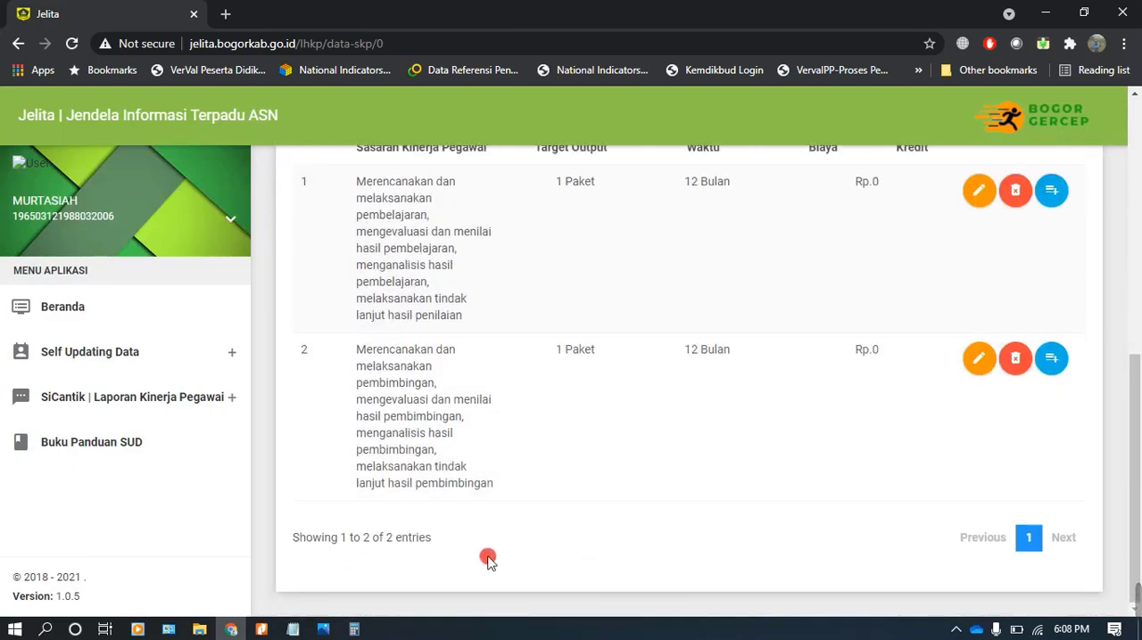
{"action": "scroll", "coordinate": [624, 500], "scroll_direction": "up", "scroll_amount": 2}
{"action": "left_click", "coordinate": [1032, 187]}
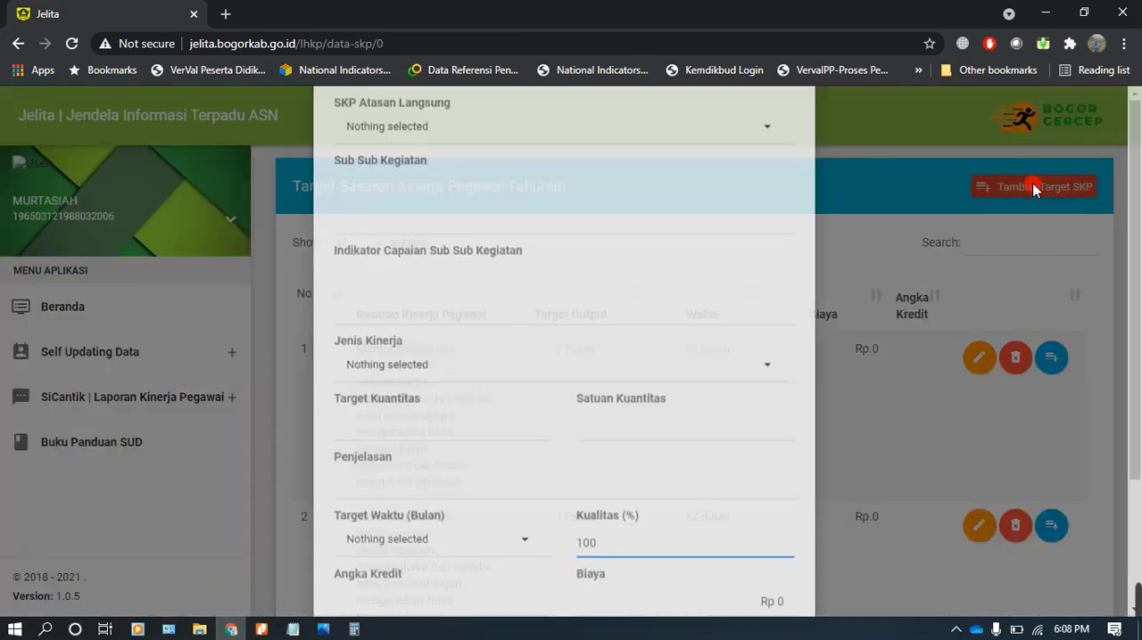
{"action": "left_click", "coordinate": [585, 198]}
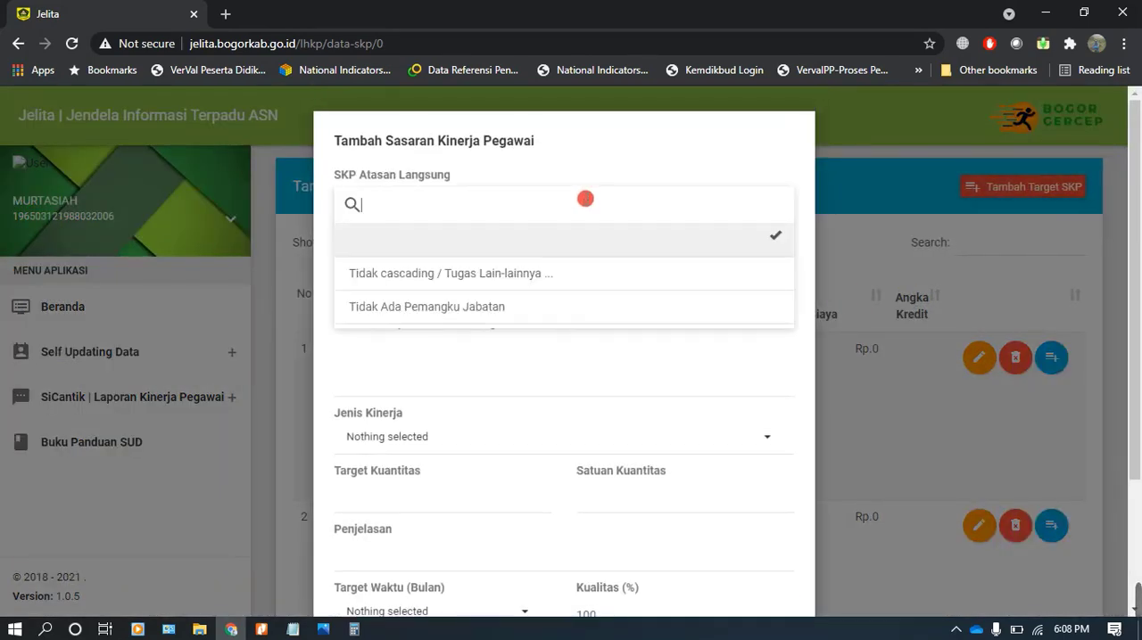
{"action": "left_click", "coordinate": [522, 314]}
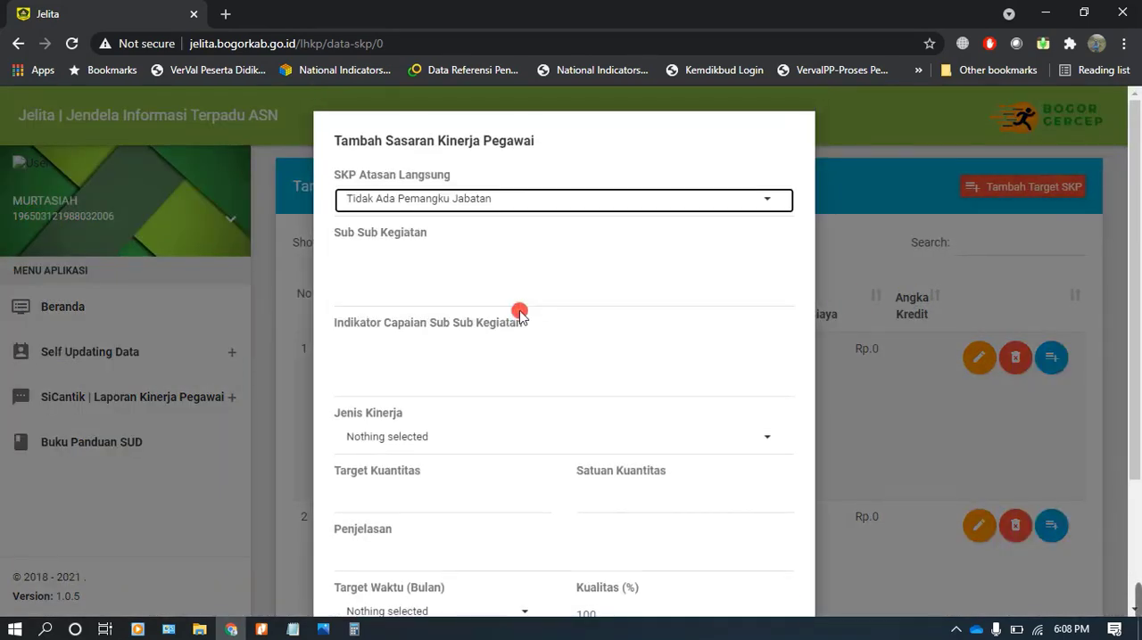
Fill Sub Sub Kegiatan with "Menyusun kurikulum pada satuan pendidikannya", copied from activity 3.8 of the PDF in Nitro Pro
{"action": "left_click", "coordinate": [265, 633]}
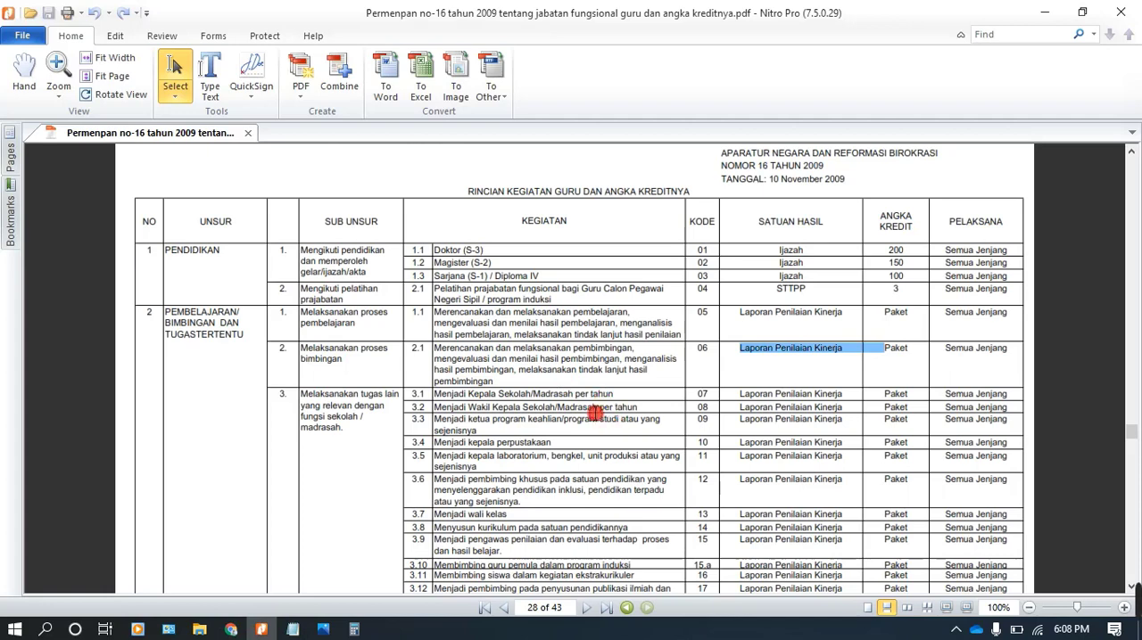
{"action": "scroll", "coordinate": [588, 407], "scroll_direction": "down", "scroll_amount": 1}
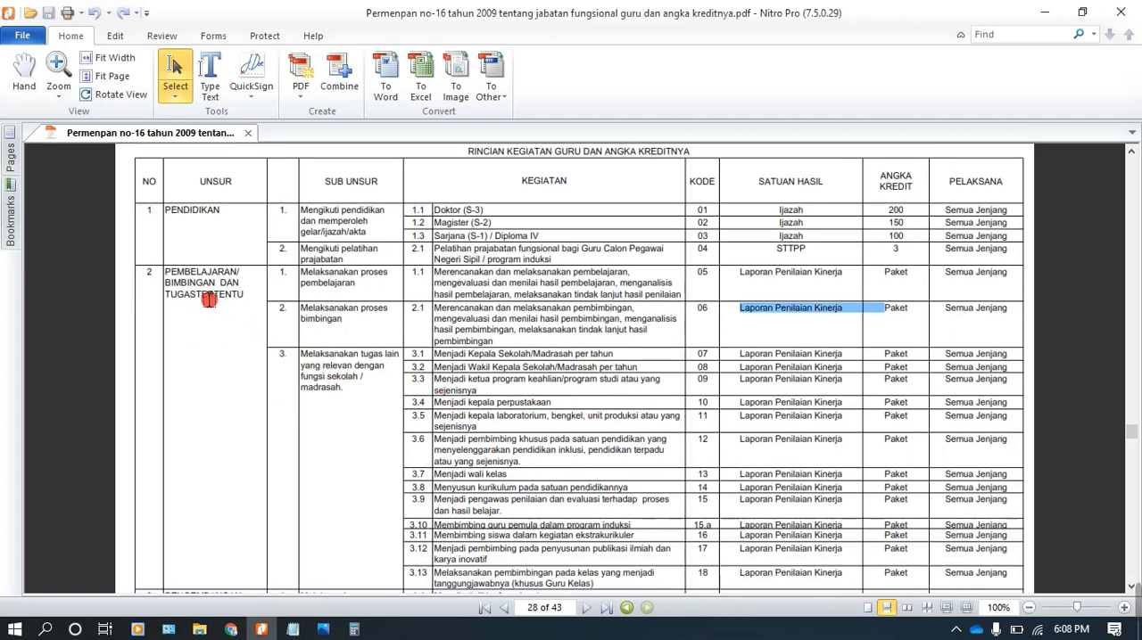
{"action": "scroll", "coordinate": [437, 353], "scroll_direction": "down", "scroll_amount": 1}
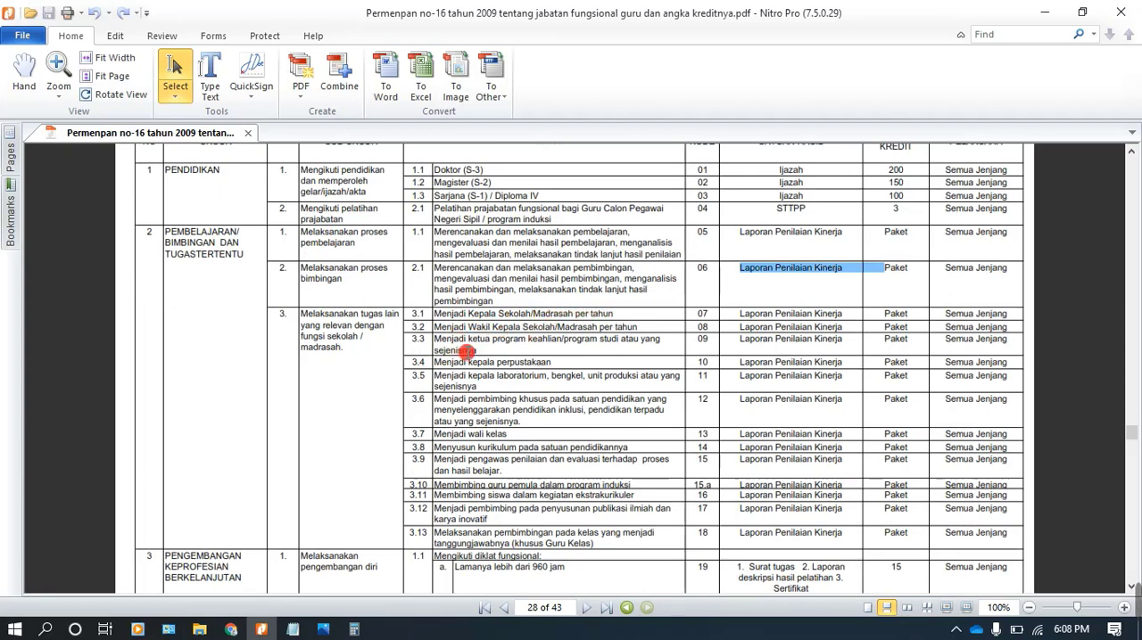
{"action": "scroll", "coordinate": [479, 377], "scroll_direction": "down", "scroll_amount": 1}
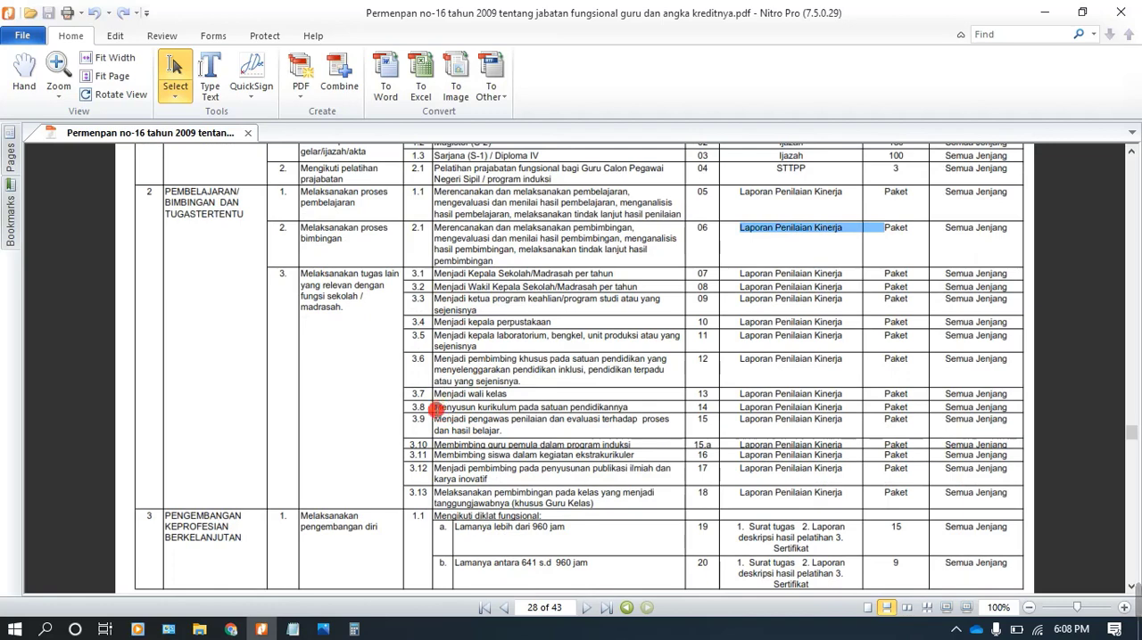
{"action": "left_click_drag", "start_coordinate": [436, 408], "coordinate": [612, 405]}
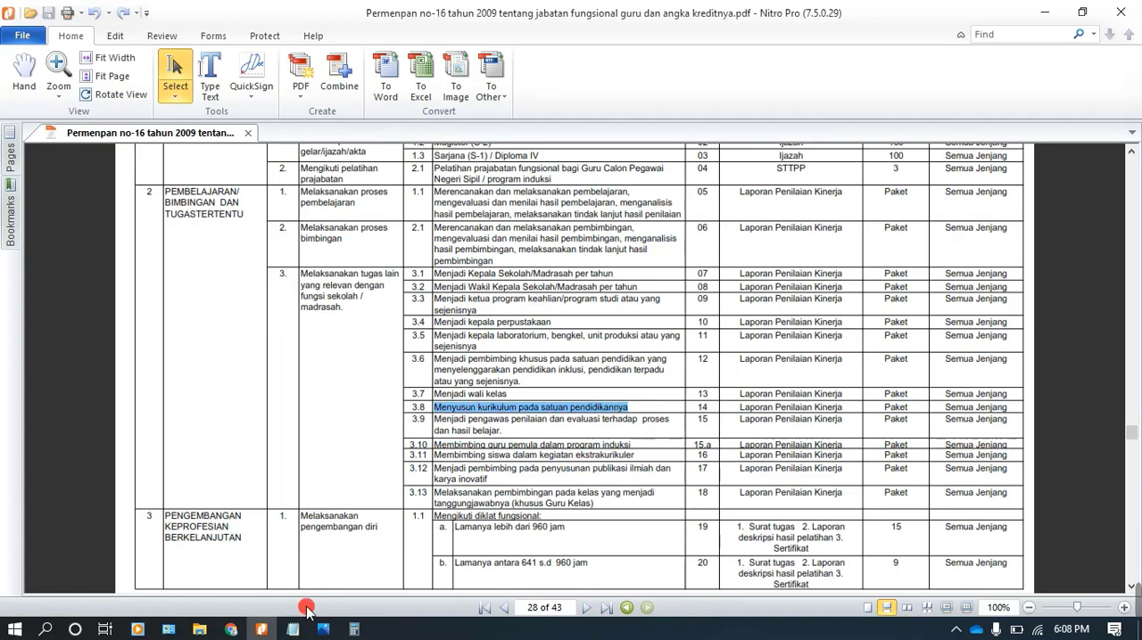
{"action": "left_click", "coordinate": [231, 629]}
{"action": "left_click", "coordinate": [431, 273]}
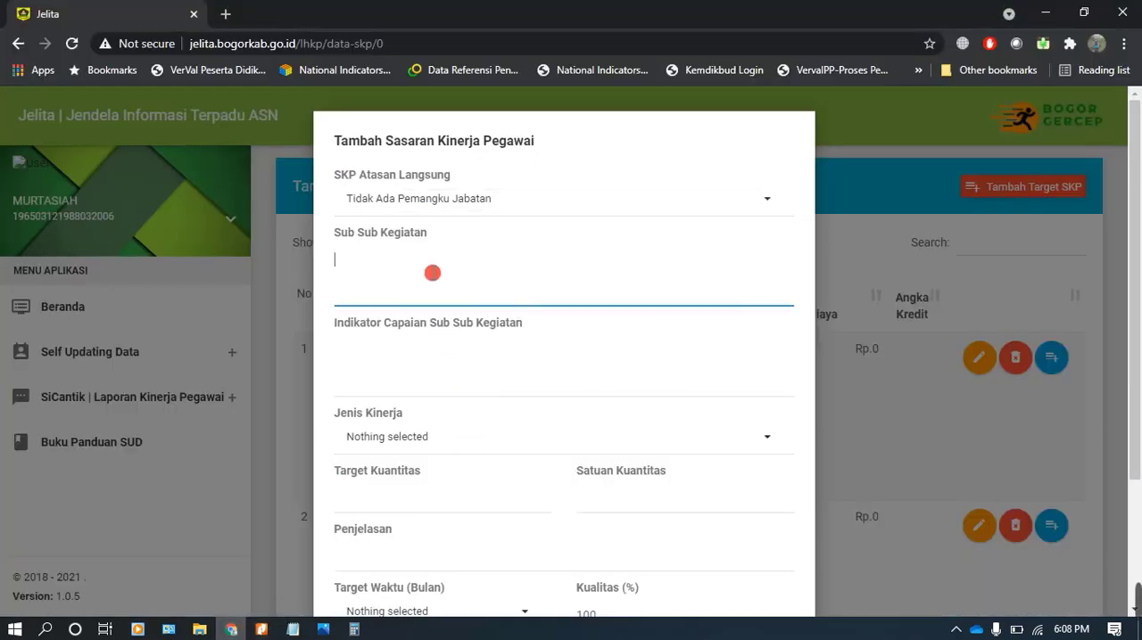
{"action": "type", "text": "Menyusun kurikulum pada satuan pendidikannya"}
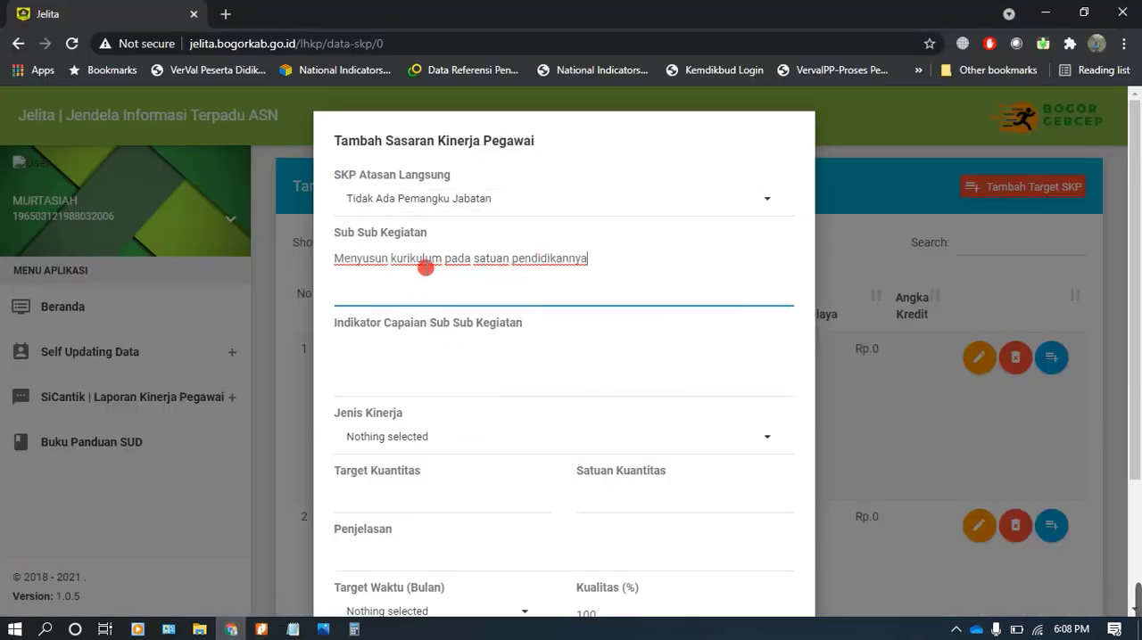
Fill Indikator Capaian with "Jumlah laporan penilaian kinerja penyusunan kurikulum yang tersusun", copying activity 3.8's Satuan Hasil from the PDF in Nitro Pro
{"action": "left_click", "coordinate": [261, 629]}
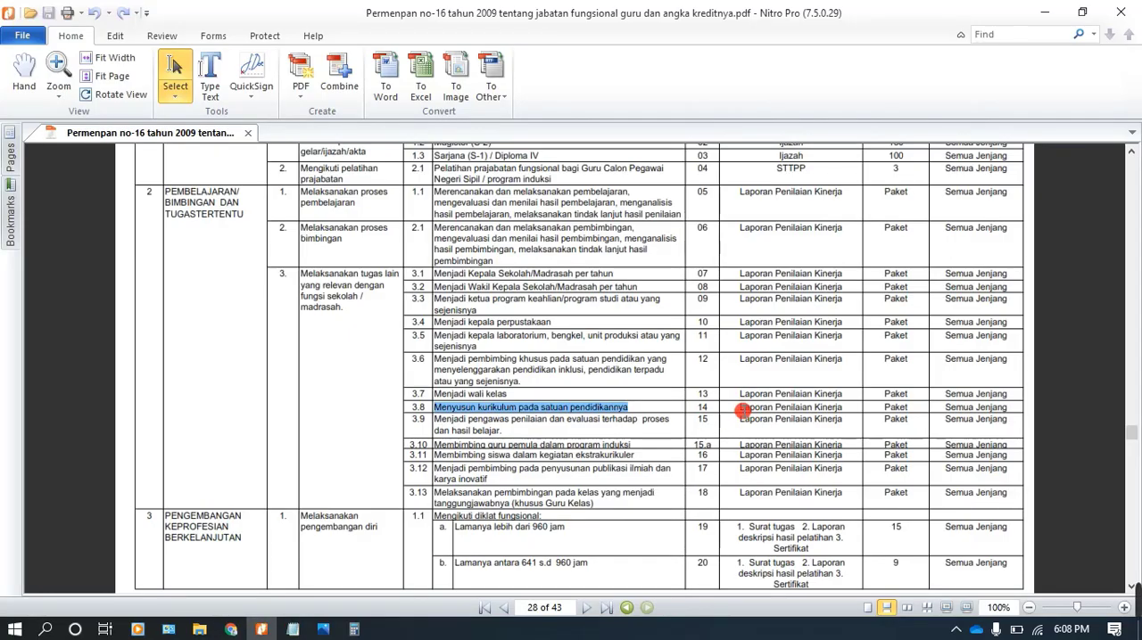
{"action": "left_click_drag", "start_coordinate": [741, 407], "coordinate": [842, 411]}
{"action": "left_click", "coordinate": [231, 629]}
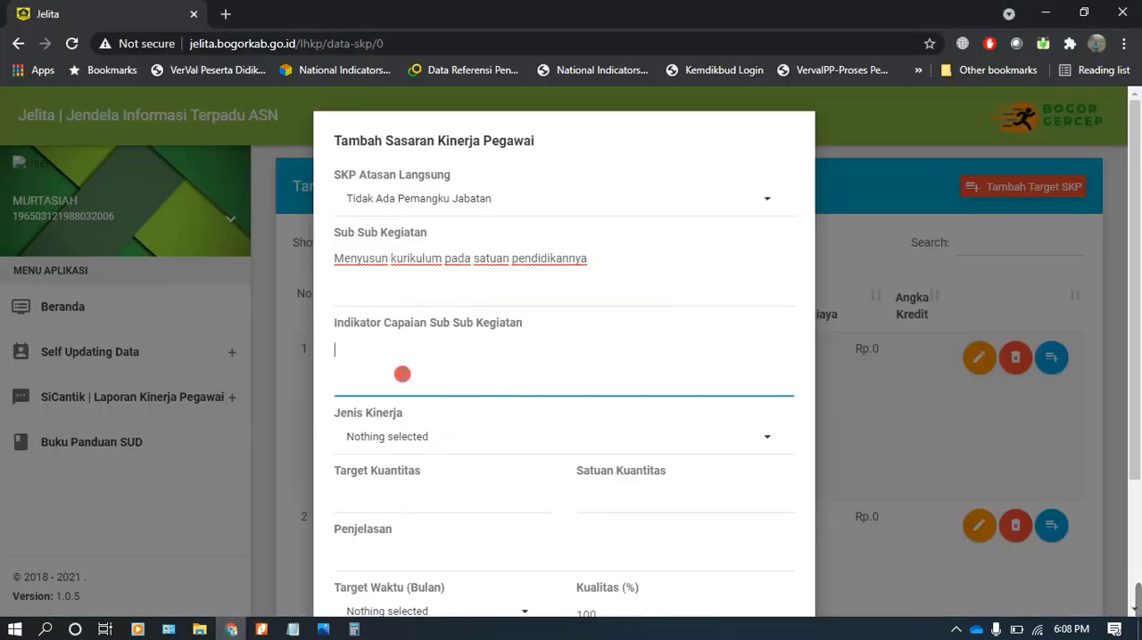
{"action": "type", "text": "Laporan Penilaian Kinerja"}
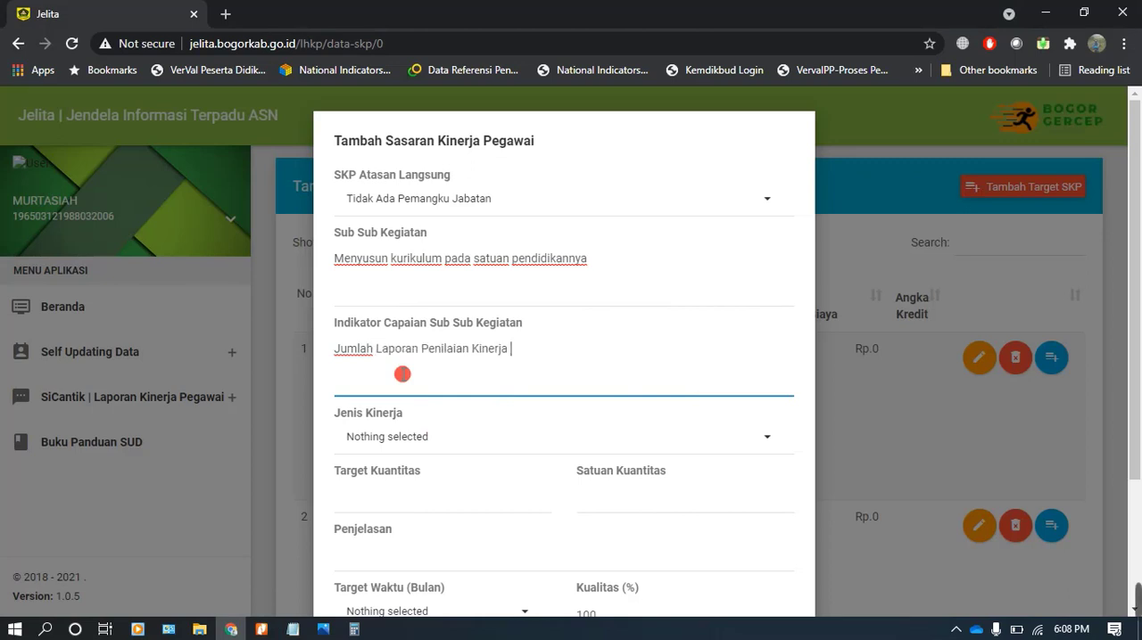
{"action": "type", "text": "l"}
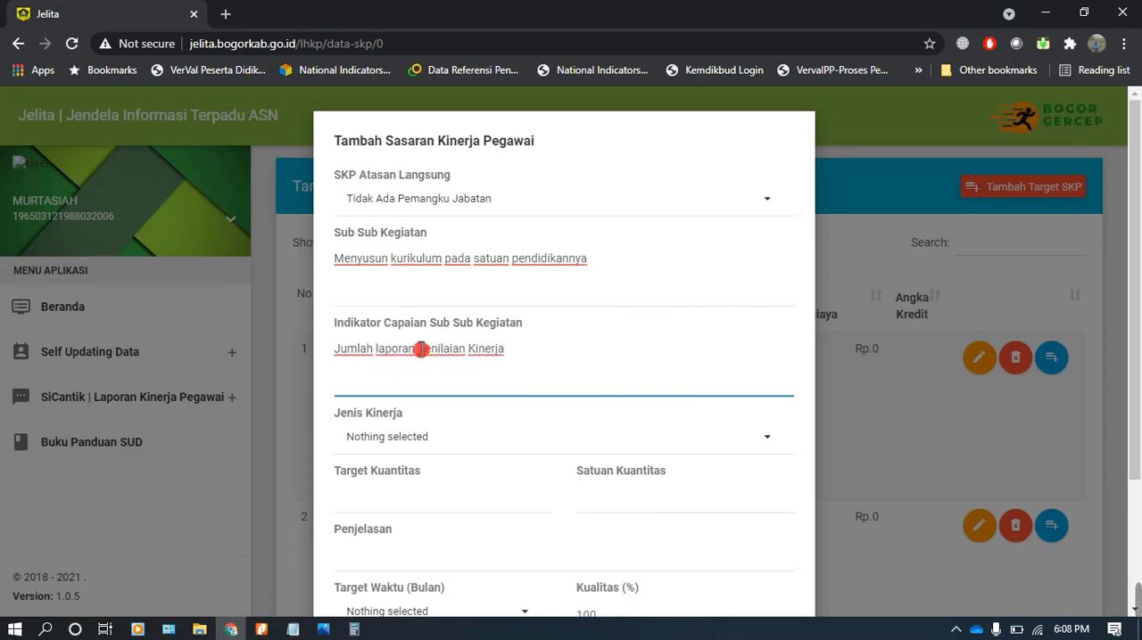
{"action": "type", "text": "p"}
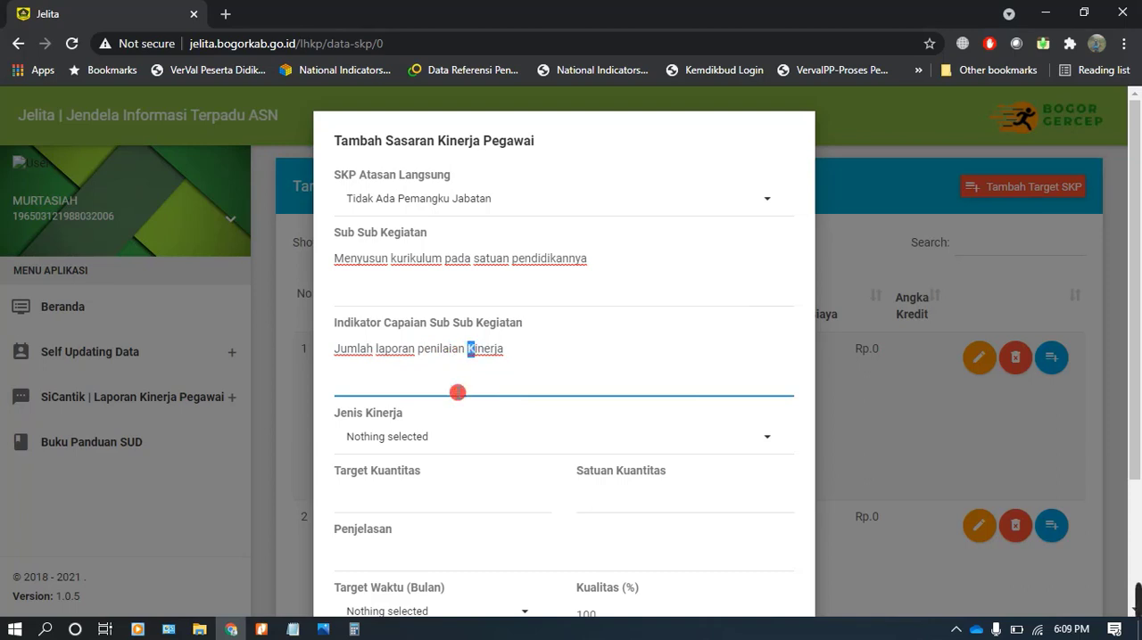
{"action": "type", "text": "k"}
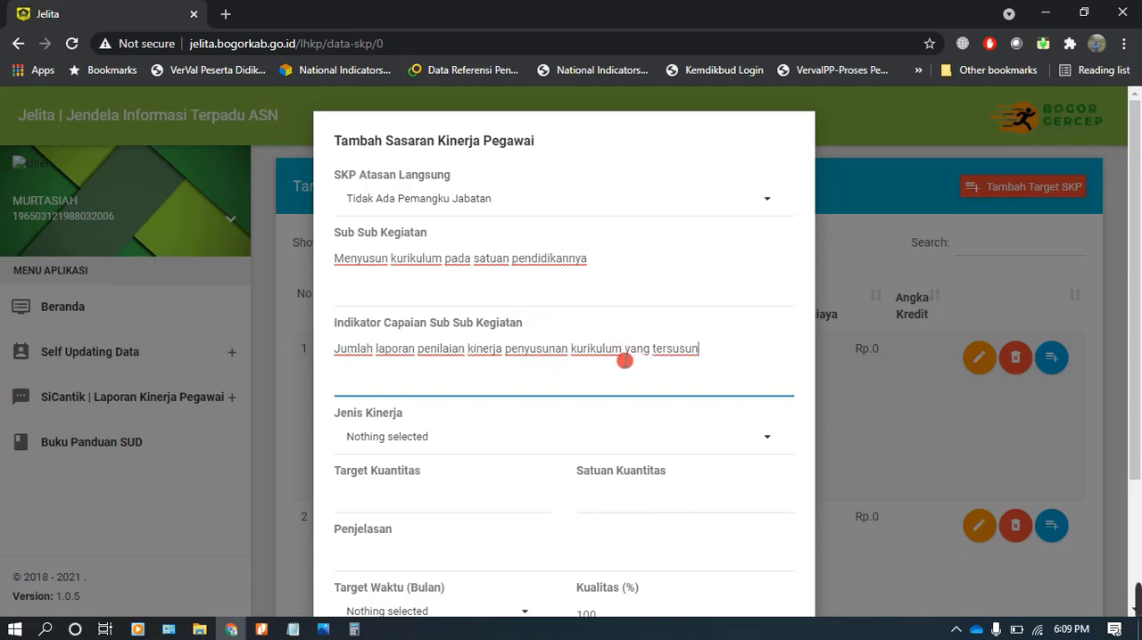
Set Jenis Kinerja to Kinerja Utama and the target quantity to 1 SK for the curriculum activity
{"action": "left_click", "coordinate": [409, 440]}
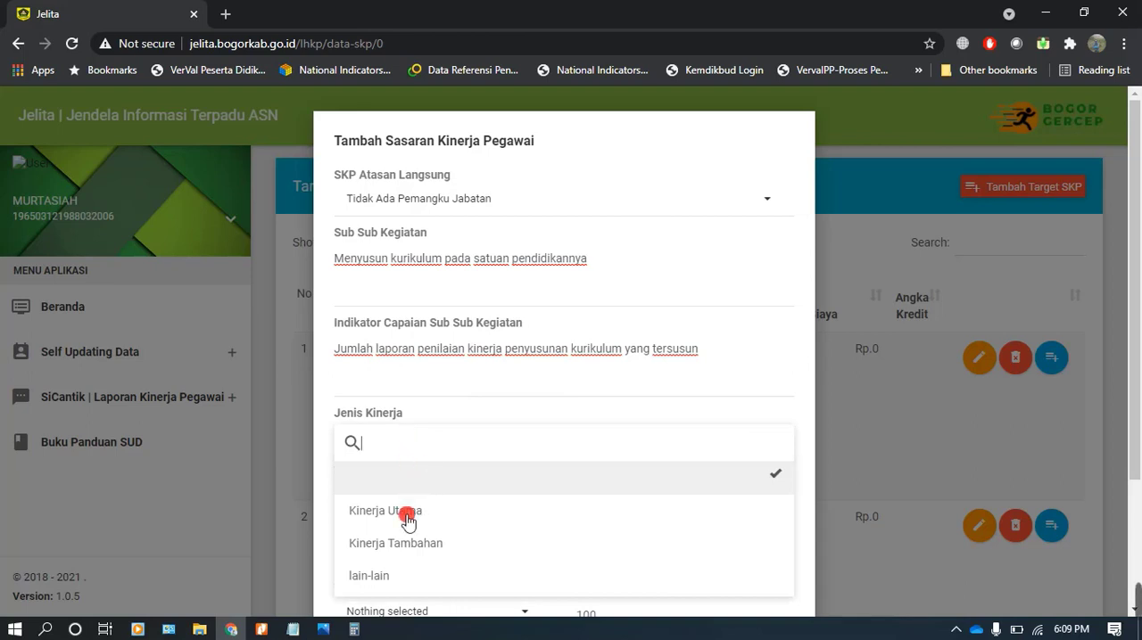
{"action": "left_click", "coordinate": [408, 522]}
{"action": "scroll", "coordinate": [416, 492], "scroll_direction": "down", "scroll_amount": 1}
{"action": "left_click", "coordinate": [392, 415]}
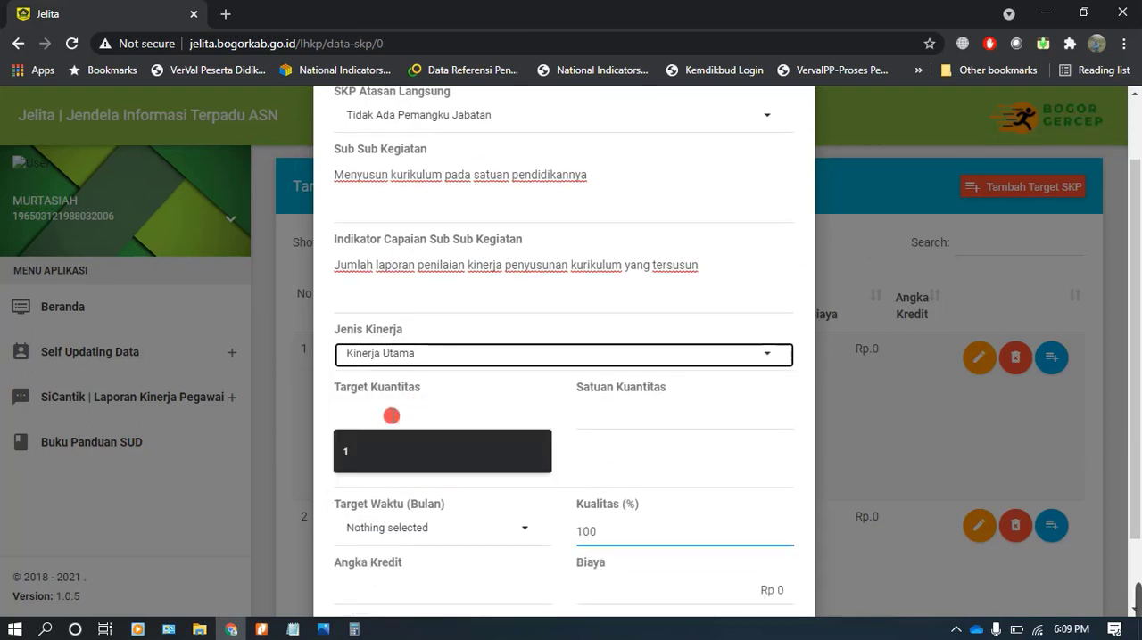
{"action": "left_click", "coordinate": [372, 451]}
{"action": "left_click", "coordinate": [613, 405]}
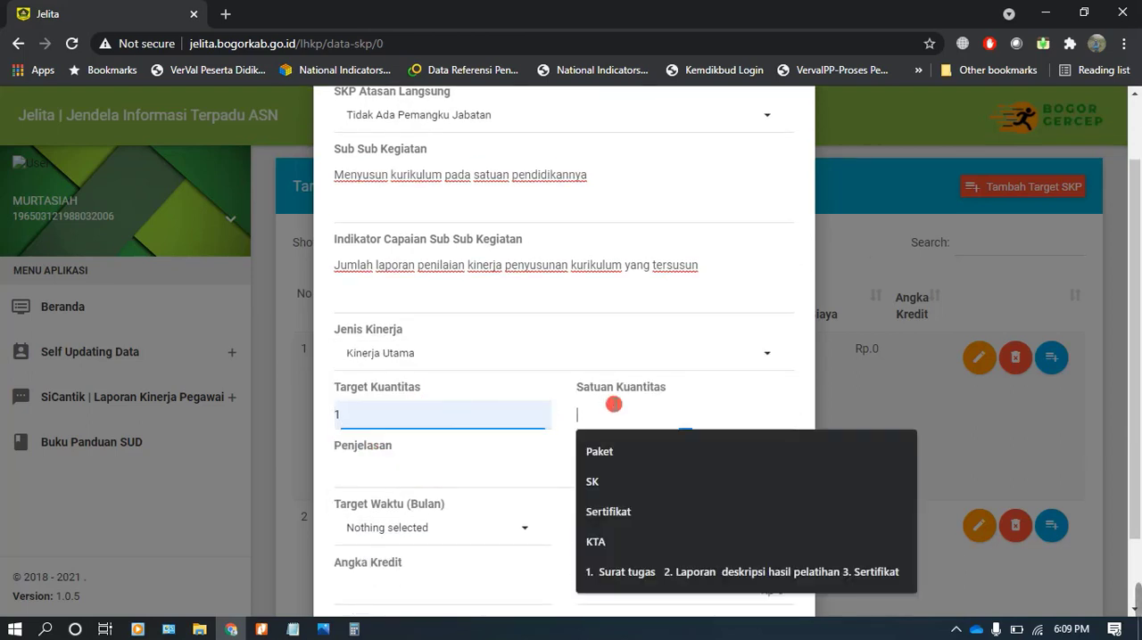
{"action": "left_click", "coordinate": [603, 484]}
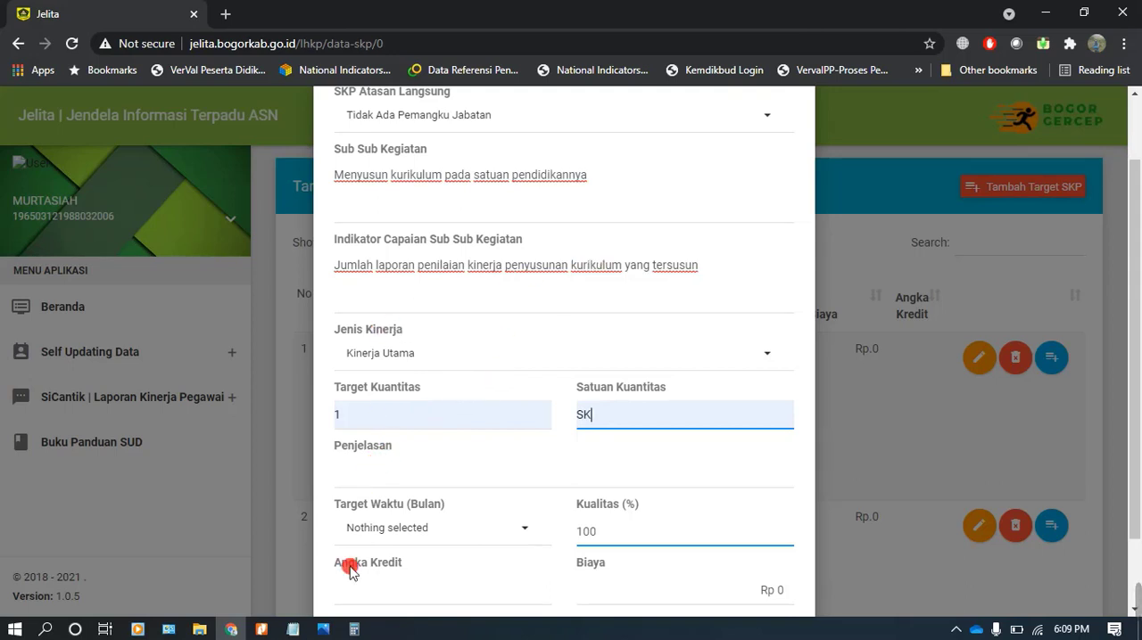
Set the curriculum target's Target Waktu to 12 months and its Angka Kredit to 1.48
{"action": "left_click", "coordinate": [388, 532]}
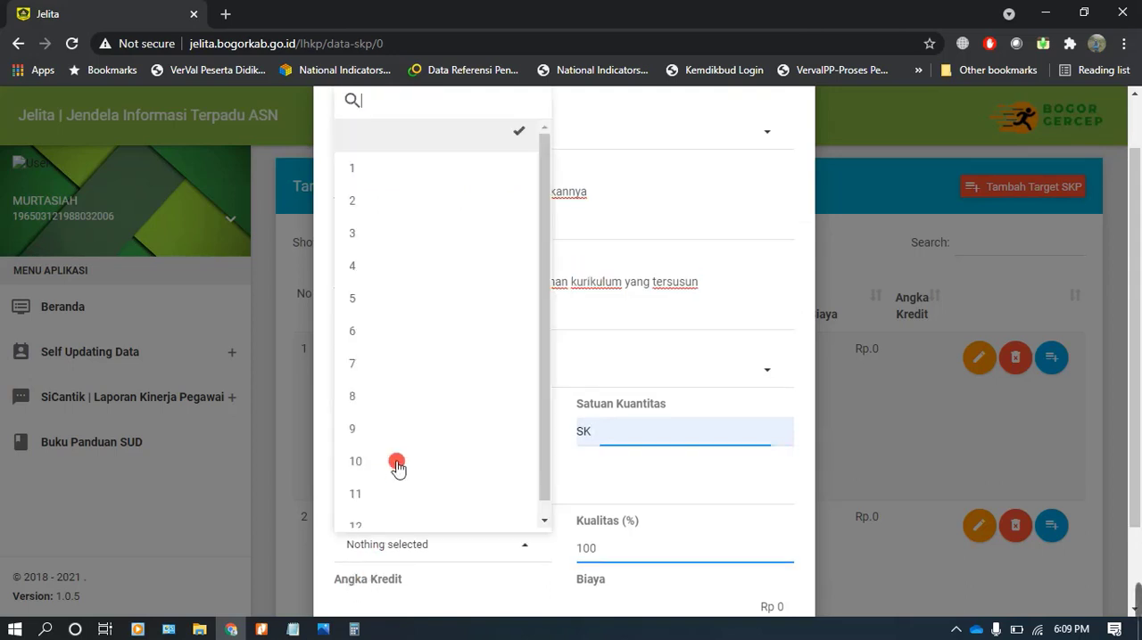
{"action": "left_click", "coordinate": [378, 516]}
{"action": "scroll", "coordinate": [425, 428], "scroll_direction": "down", "scroll_amount": 1}
{"action": "left_click", "coordinate": [383, 502]}
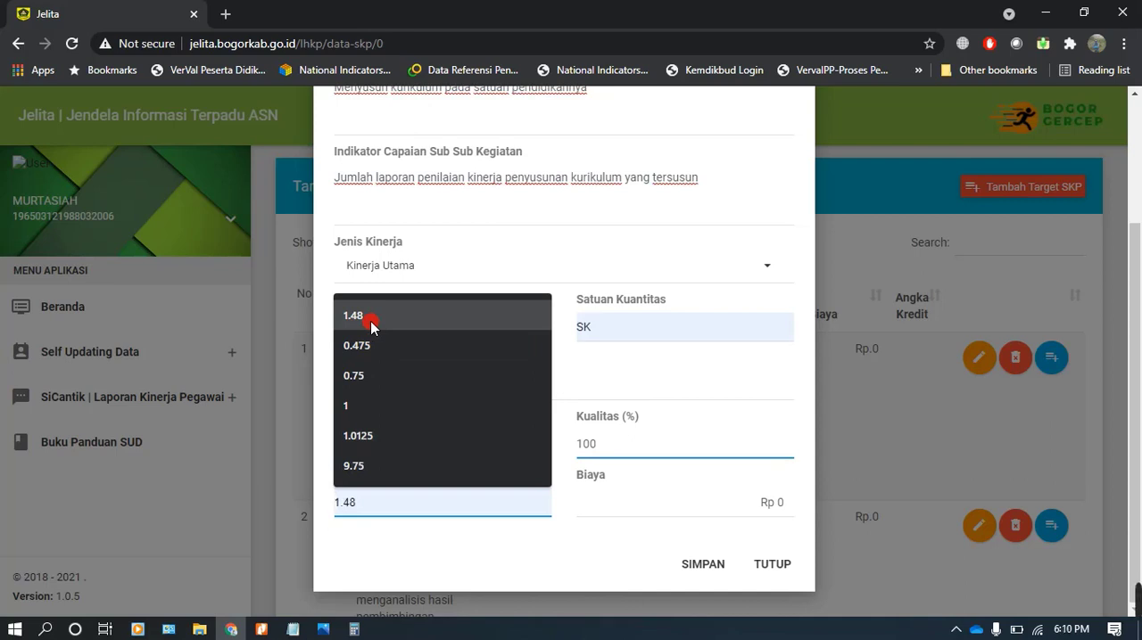
{"action": "left_click", "coordinate": [370, 321]}
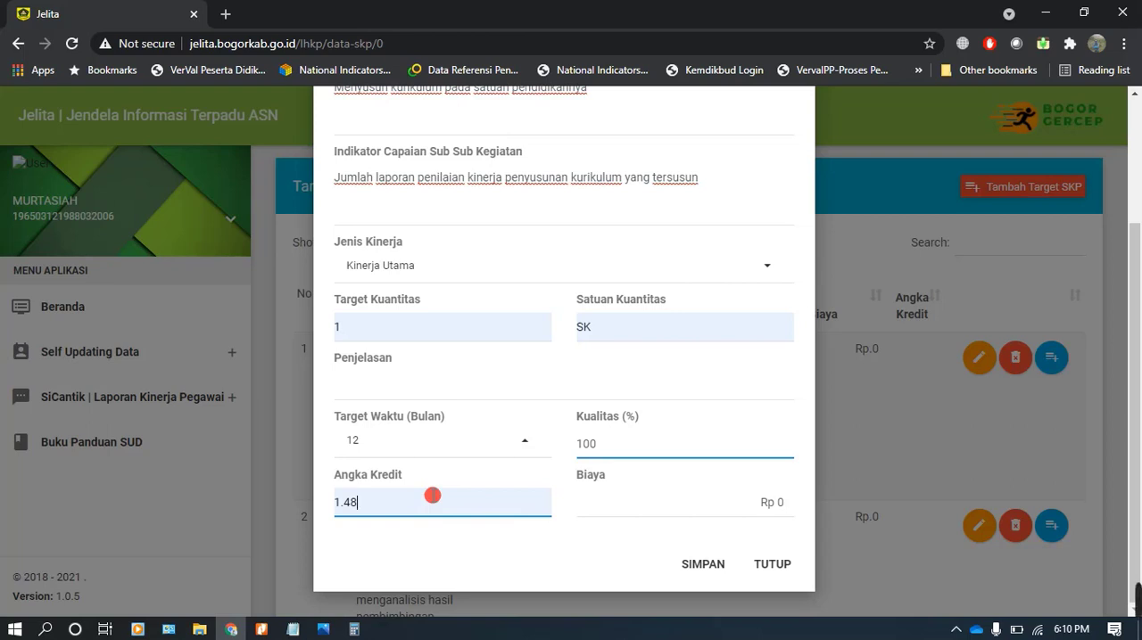
Save the curriculum target, confirm the save, and check the annual SKP target list
{"action": "left_click", "coordinate": [698, 571]}
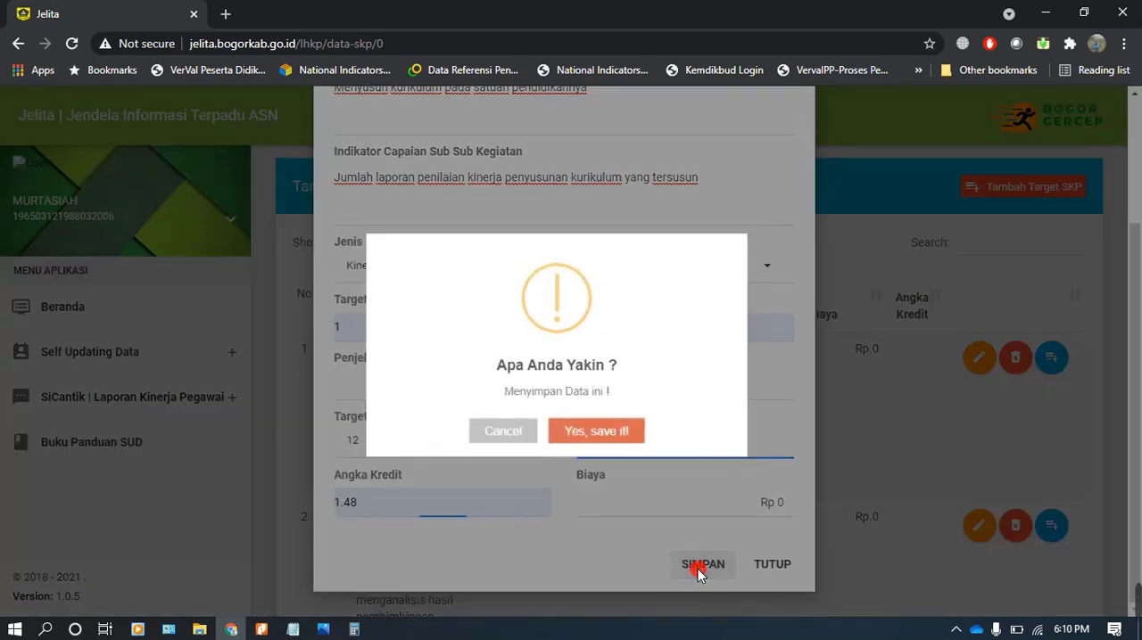
{"action": "left_click", "coordinate": [580, 437]}
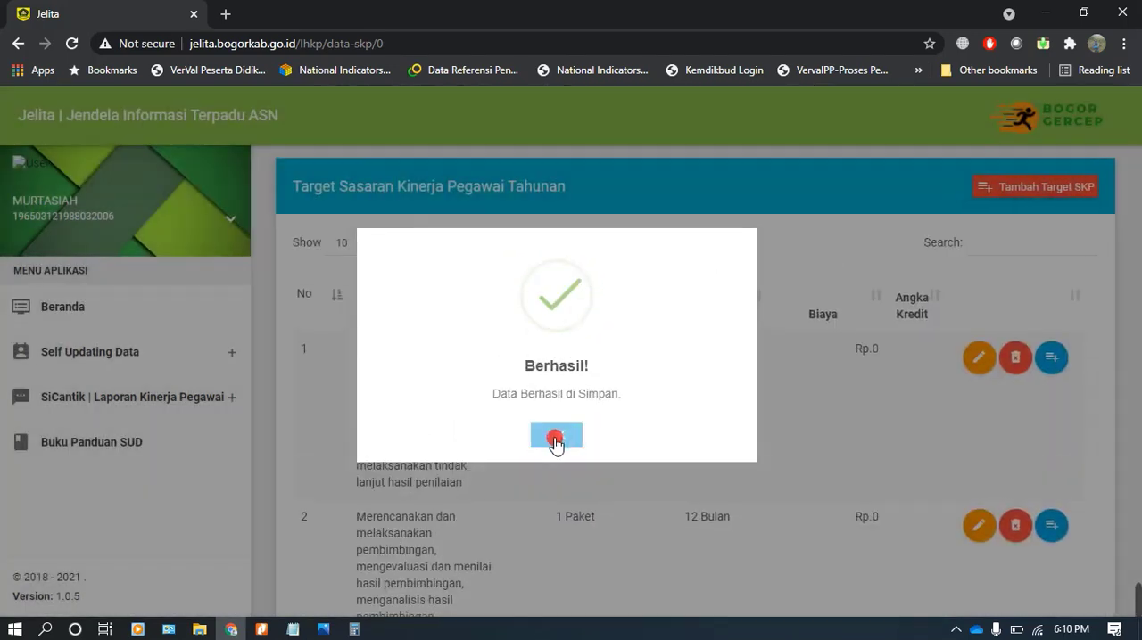
{"action": "left_click", "coordinate": [551, 435]}
{"action": "scroll", "coordinate": [558, 428], "scroll_direction": "down", "scroll_amount": 3}
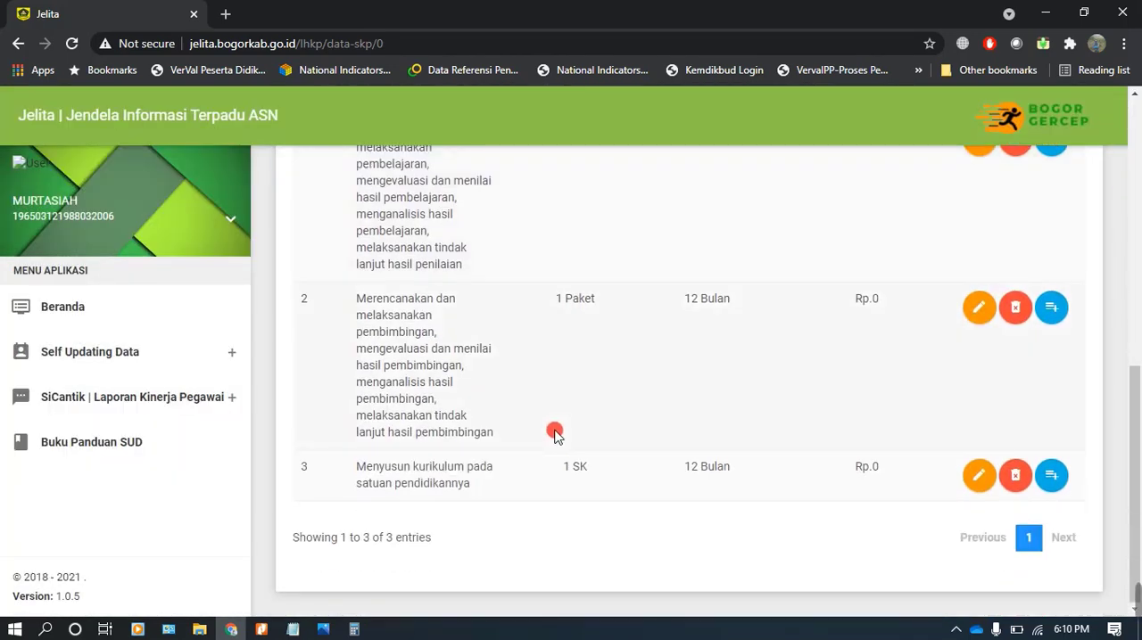
{"action": "scroll", "coordinate": [496, 446], "scroll_direction": "up", "scroll_amount": 3}
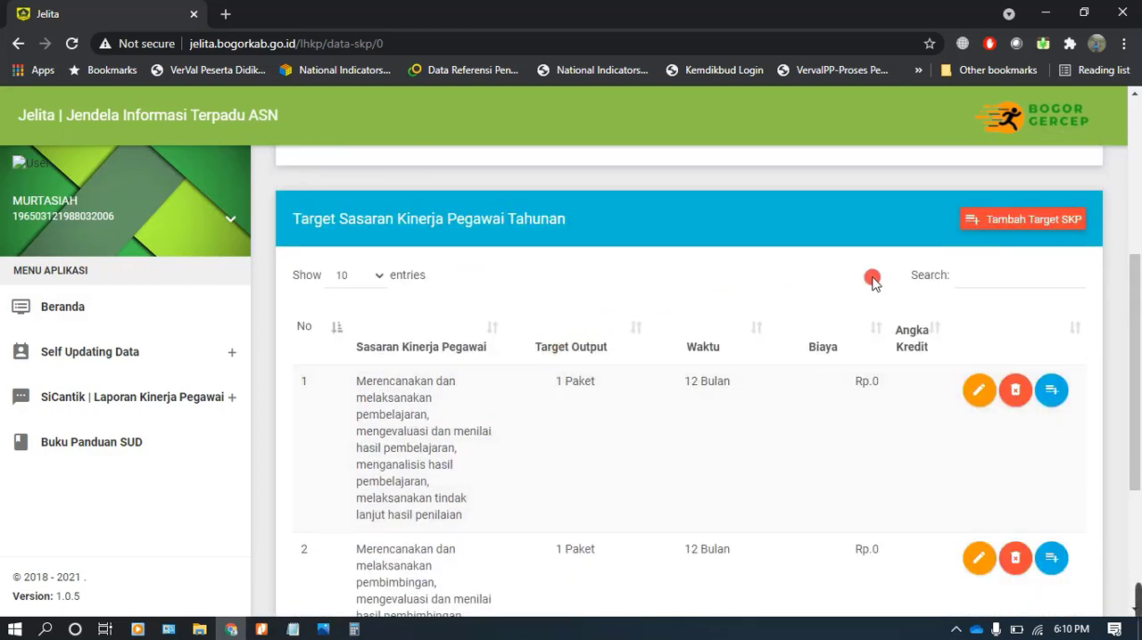
Switch to Nitro Pro and examine the remaining additional duties and the Pengembangan Keprofesian Berkelanjutan activities in the Permenpan table
{"action": "left_click", "coordinate": [261, 630]}
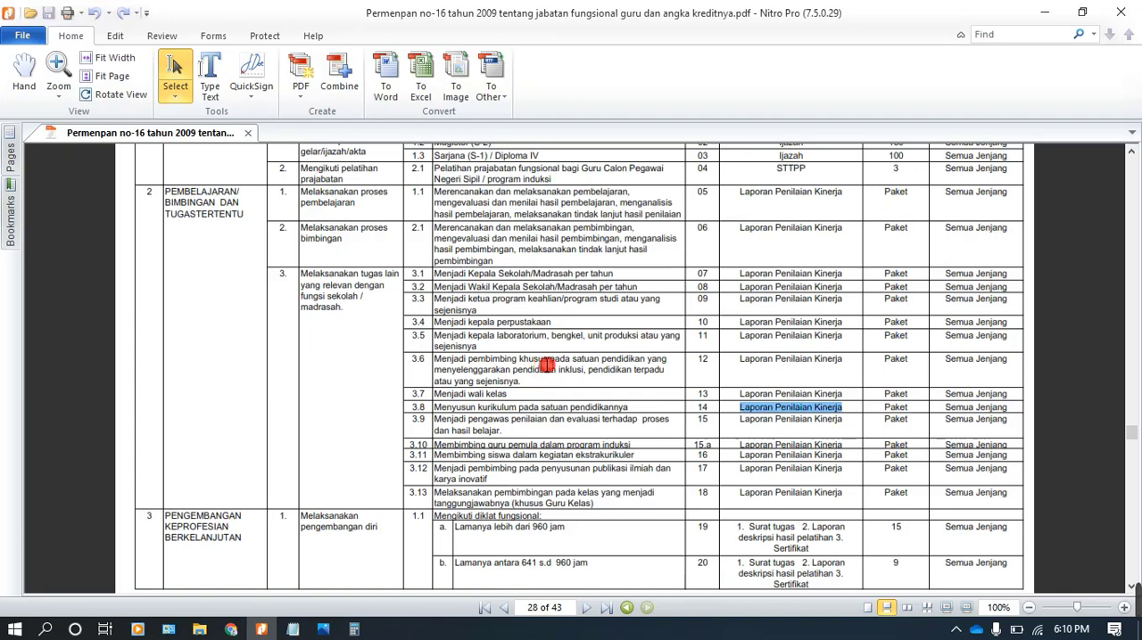
{"action": "scroll", "coordinate": [547, 368], "scroll_direction": "down", "scroll_amount": 1}
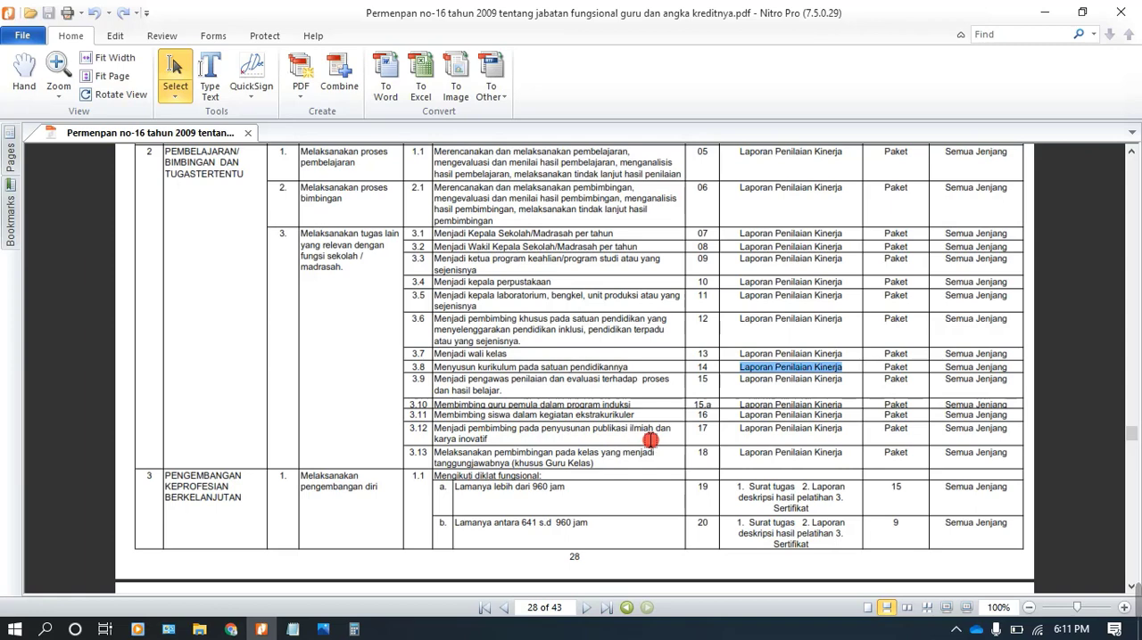
{"action": "scroll", "coordinate": [651, 440], "scroll_direction": "down", "scroll_amount": 2}
{"action": "scroll", "coordinate": [648, 441], "scroll_direction": "down", "scroll_amount": 1}
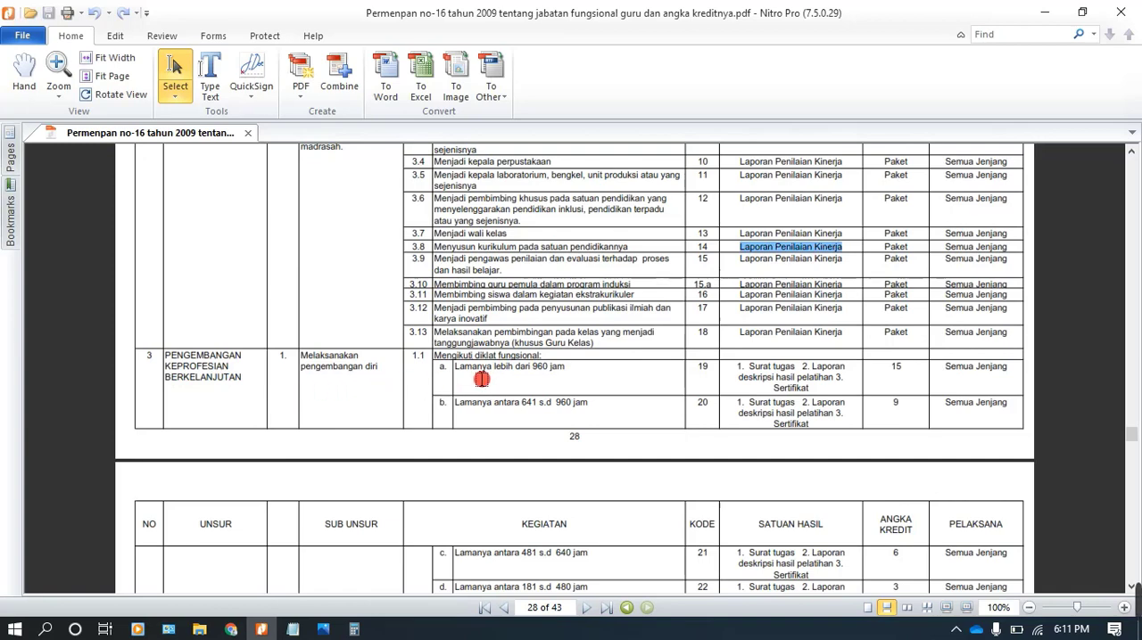
{"action": "scroll", "coordinate": [480, 378], "scroll_direction": "down", "scroll_amount": 1}
{"action": "scroll", "coordinate": [480, 379], "scroll_direction": "down", "scroll_amount": 3}
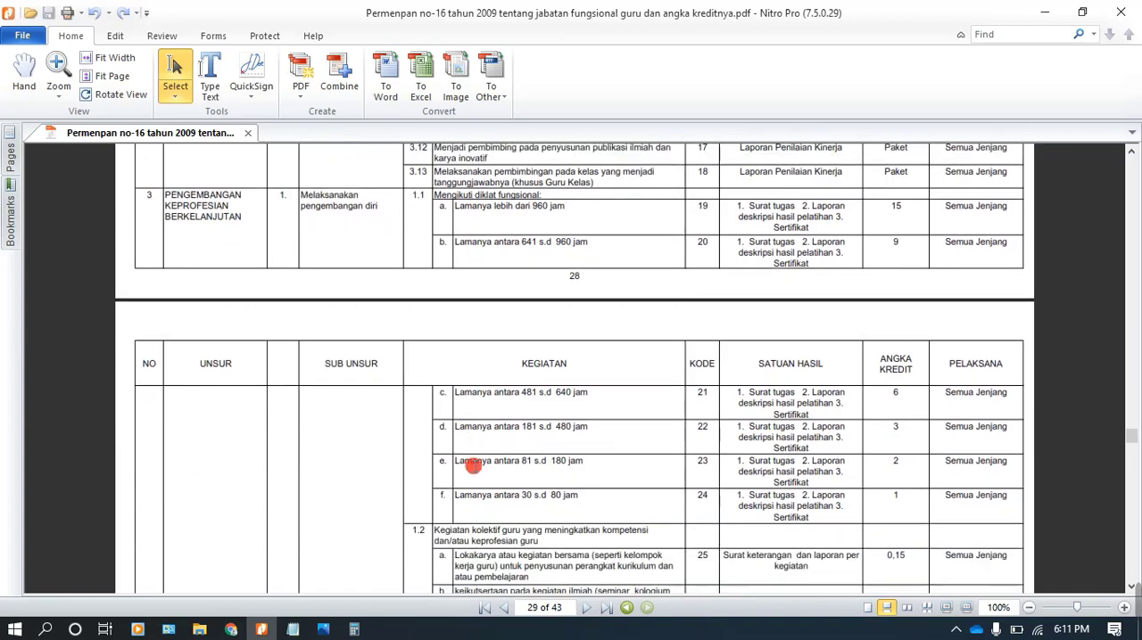
{"action": "scroll", "coordinate": [470, 462], "scroll_direction": "down", "scroll_amount": 2}
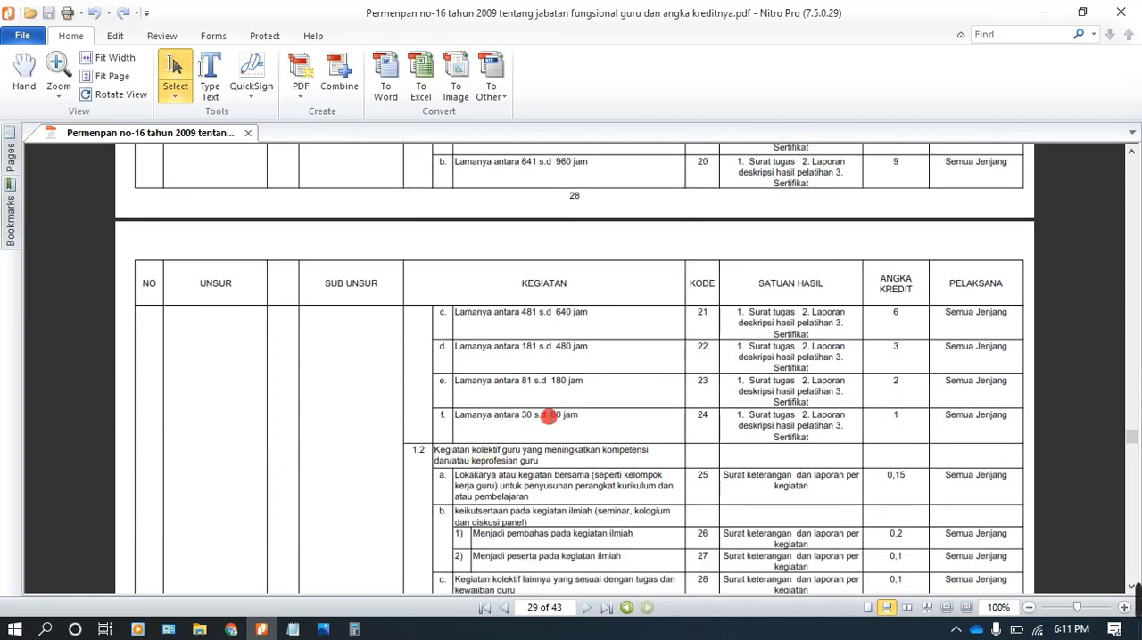
{"action": "scroll", "coordinate": [554, 414], "scroll_direction": "down", "scroll_amount": 2}
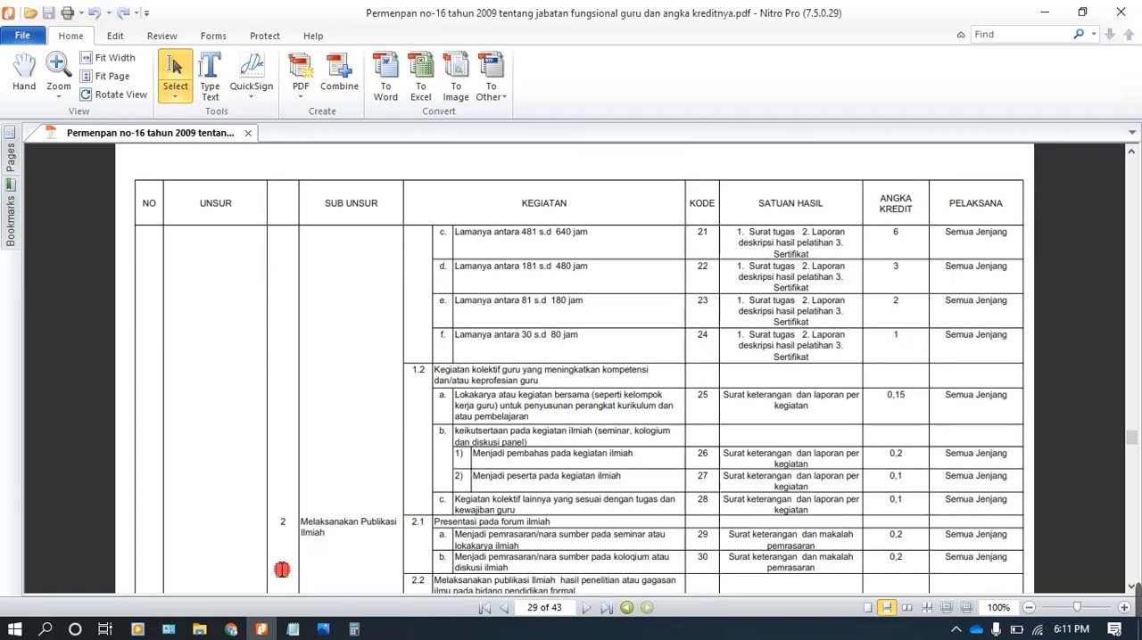
Switch back to Jelita in Chrome and generate the printable SKP form for the period 04-01-2021 s.d 31-12-2021
{"action": "left_click", "coordinate": [231, 630]}
{"action": "scroll", "coordinate": [790, 462], "scroll_direction": "down", "scroll_amount": 3}
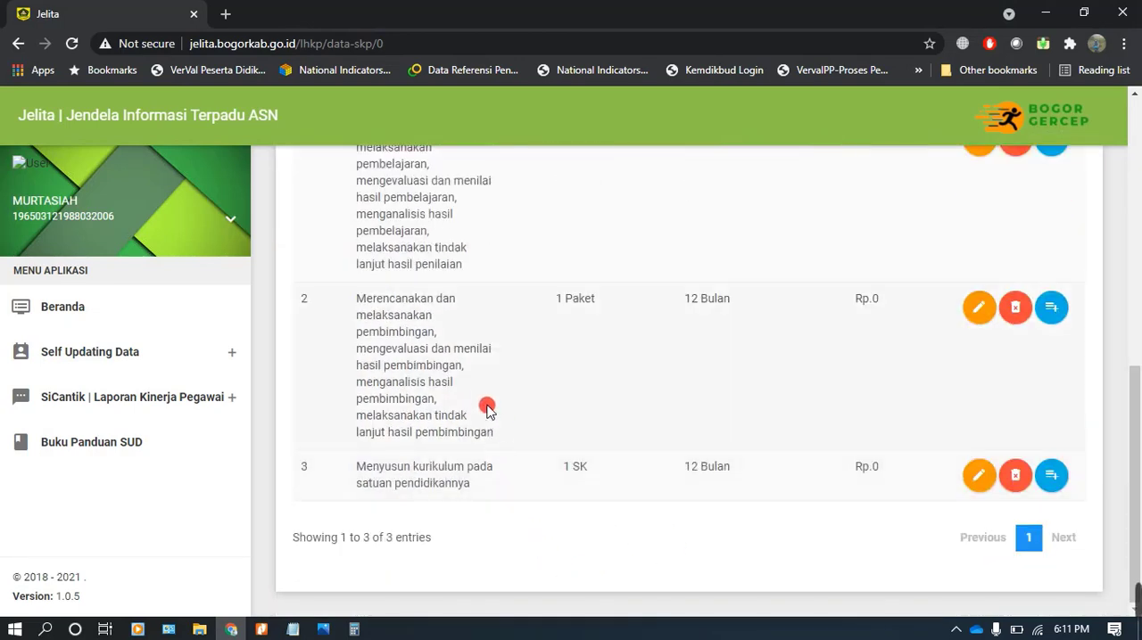
{"action": "scroll", "coordinate": [487, 395], "scroll_direction": "up", "scroll_amount": 4}
{"action": "scroll", "coordinate": [527, 399], "scroll_direction": "up", "scroll_amount": 3}
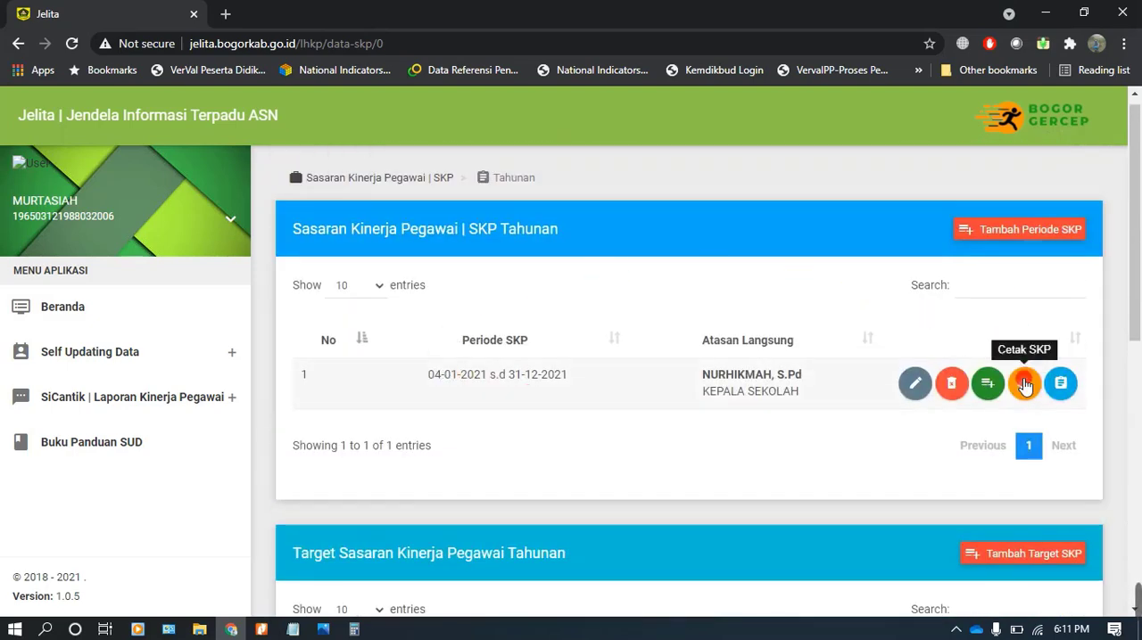
{"action": "left_click", "coordinate": [1023, 394]}
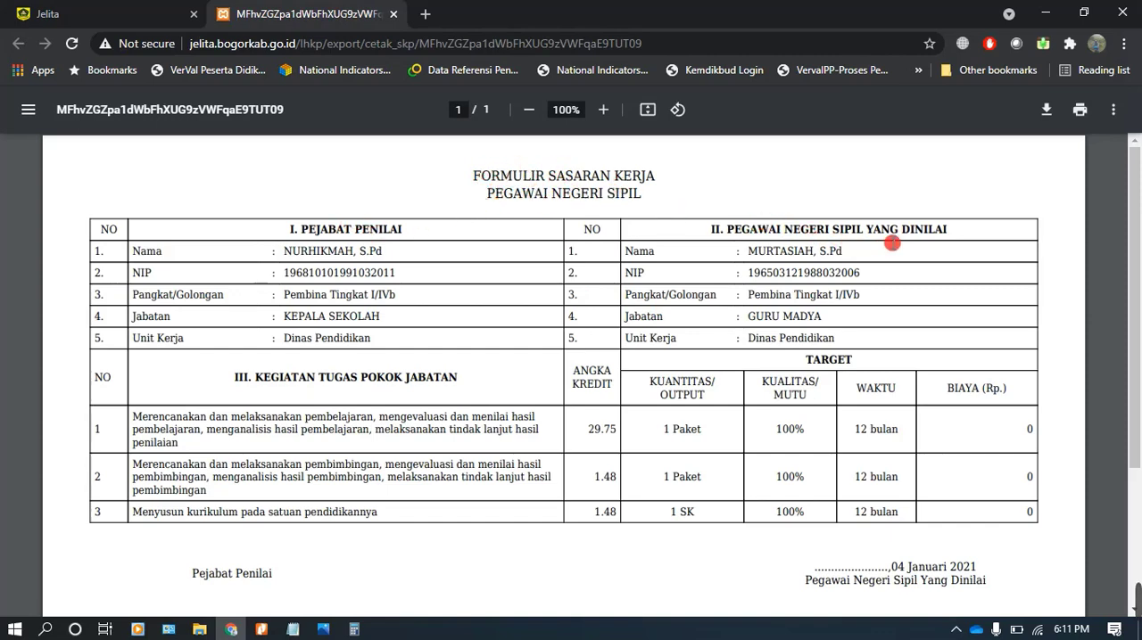
Review the printable SKP form's activities, targets and signature blocks, and return to the annual SKP page in Jelita
{"action": "scroll", "coordinate": [889, 255], "scroll_direction": "down", "scroll_amount": 3}
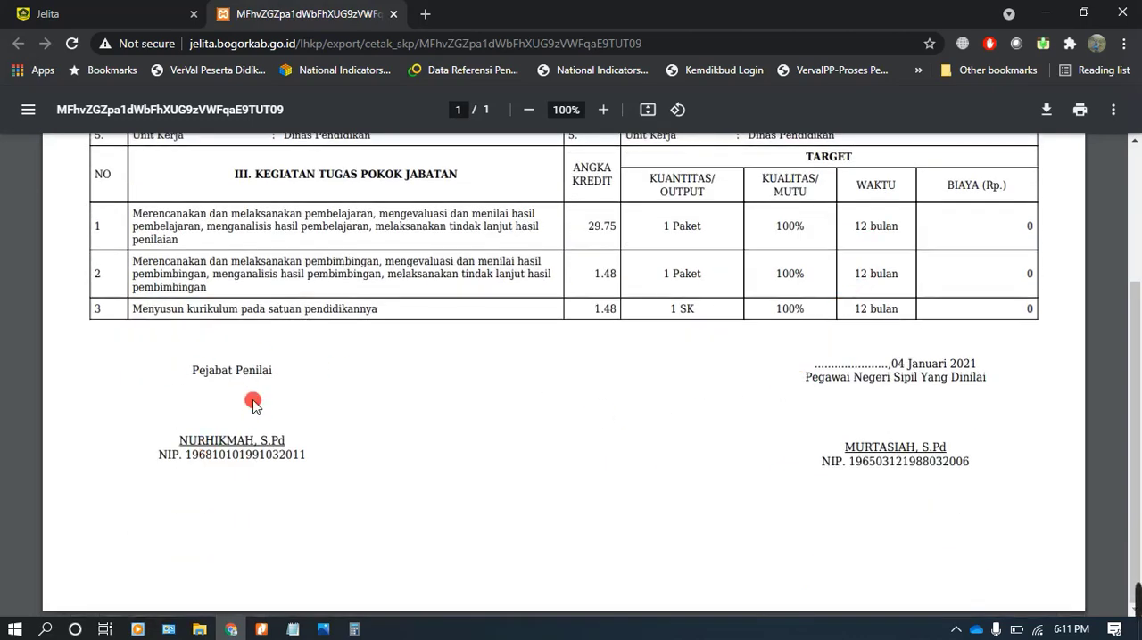
{"action": "scroll", "coordinate": [731, 294], "scroll_direction": "up", "scroll_amount": 1}
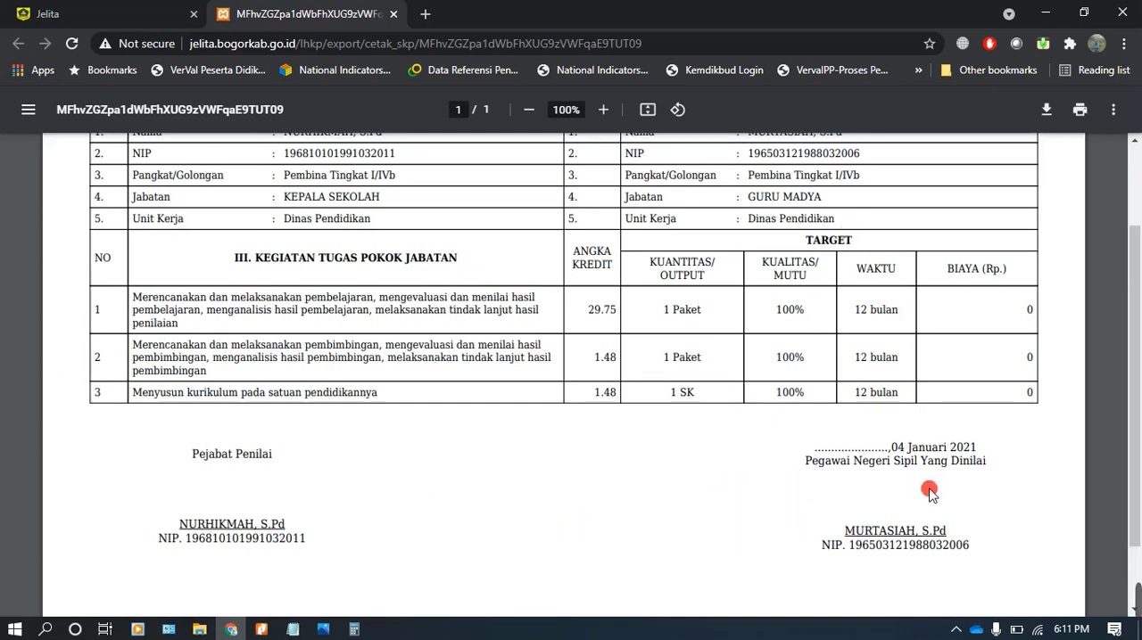
{"action": "scroll", "coordinate": [299, 478], "scroll_direction": "up", "scroll_amount": 2}
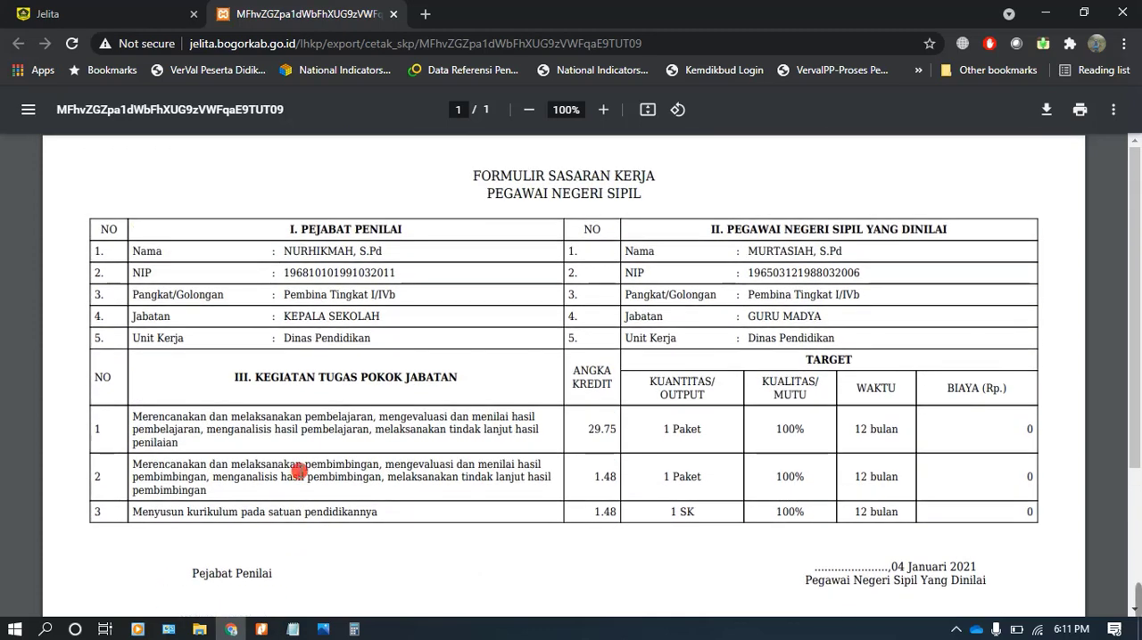
{"action": "scroll", "coordinate": [428, 370], "scroll_direction": "down", "scroll_amount": 3}
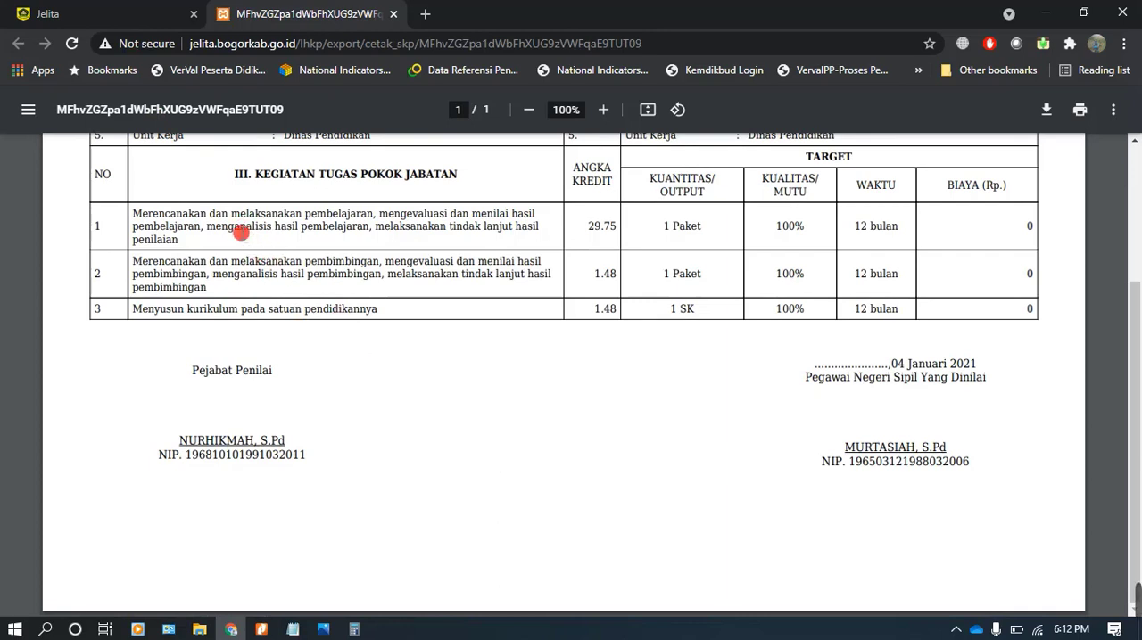
{"action": "left_click", "coordinate": [120, 15]}
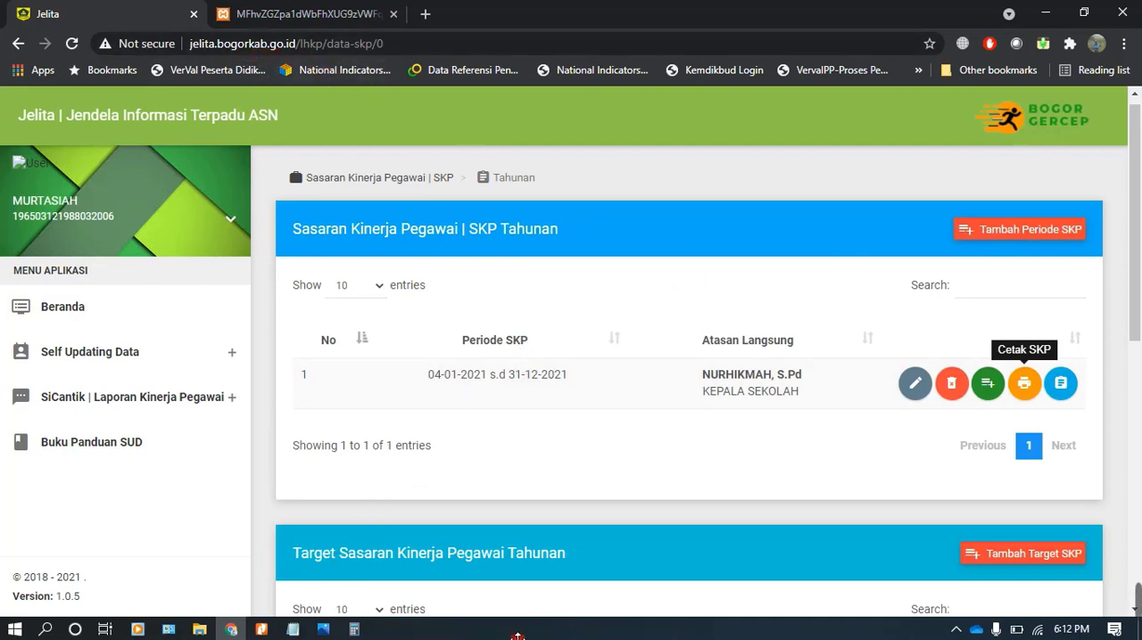
{"action": "left_click", "coordinate": [995, 630]}
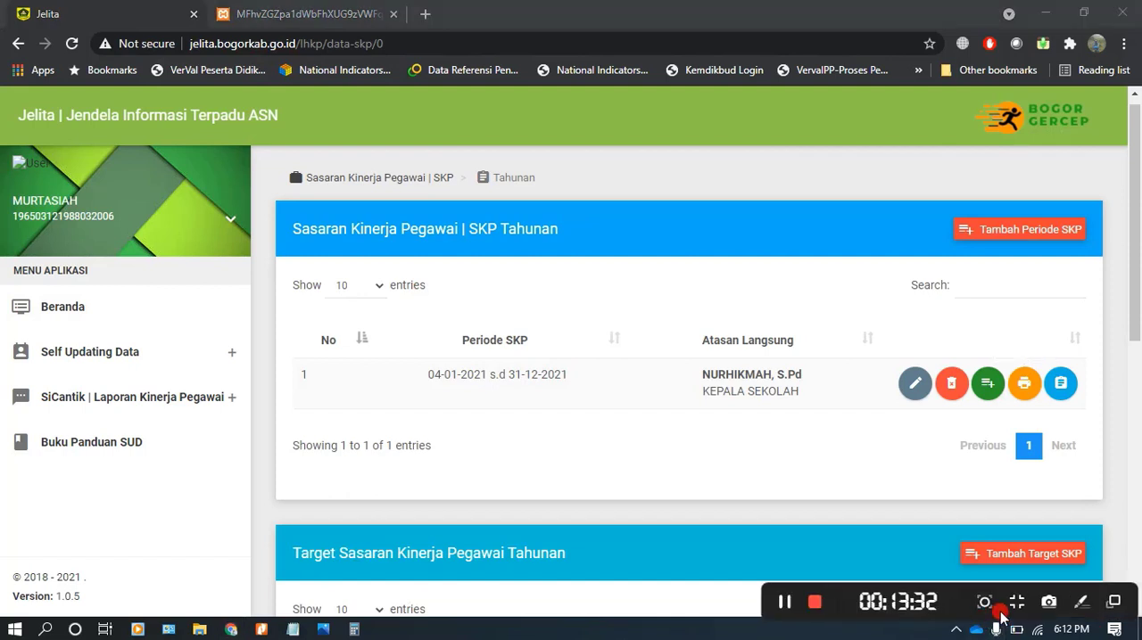